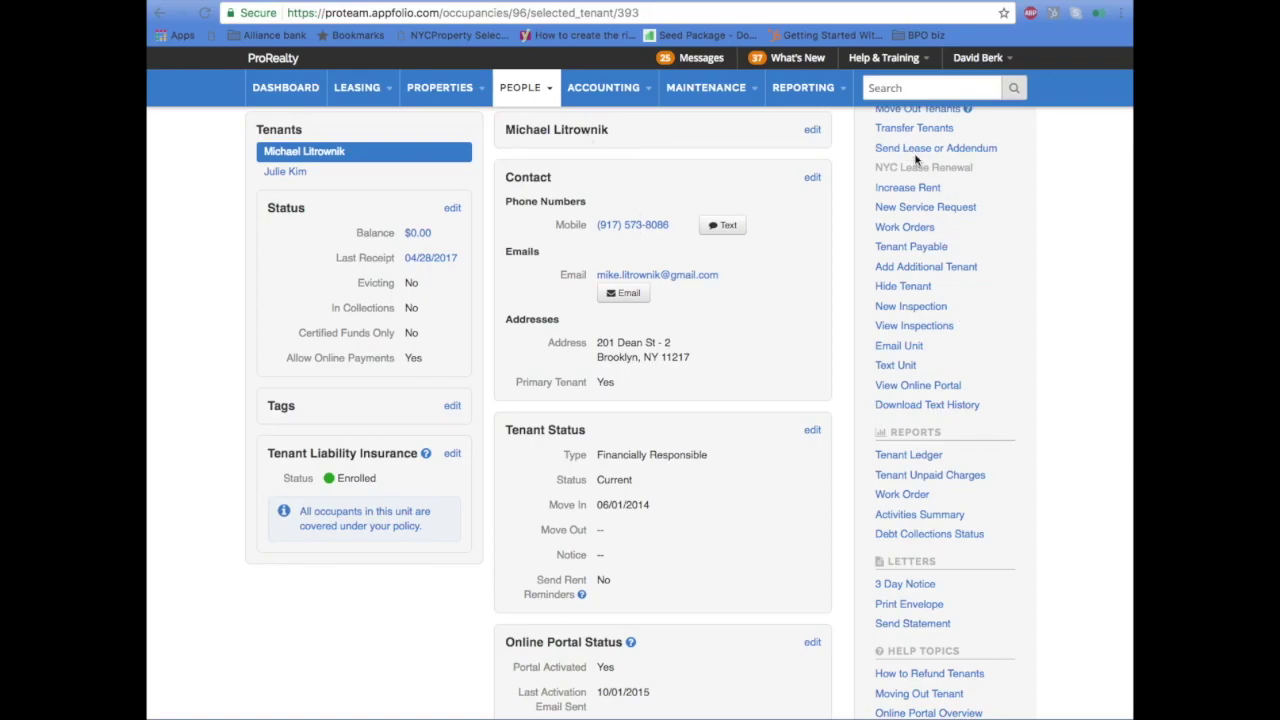
# - Start a new lease from the NY Residential Term Lease template
pyautogui.scroll(2, 918, 158)
pyautogui.scroll(1, 880, 320)
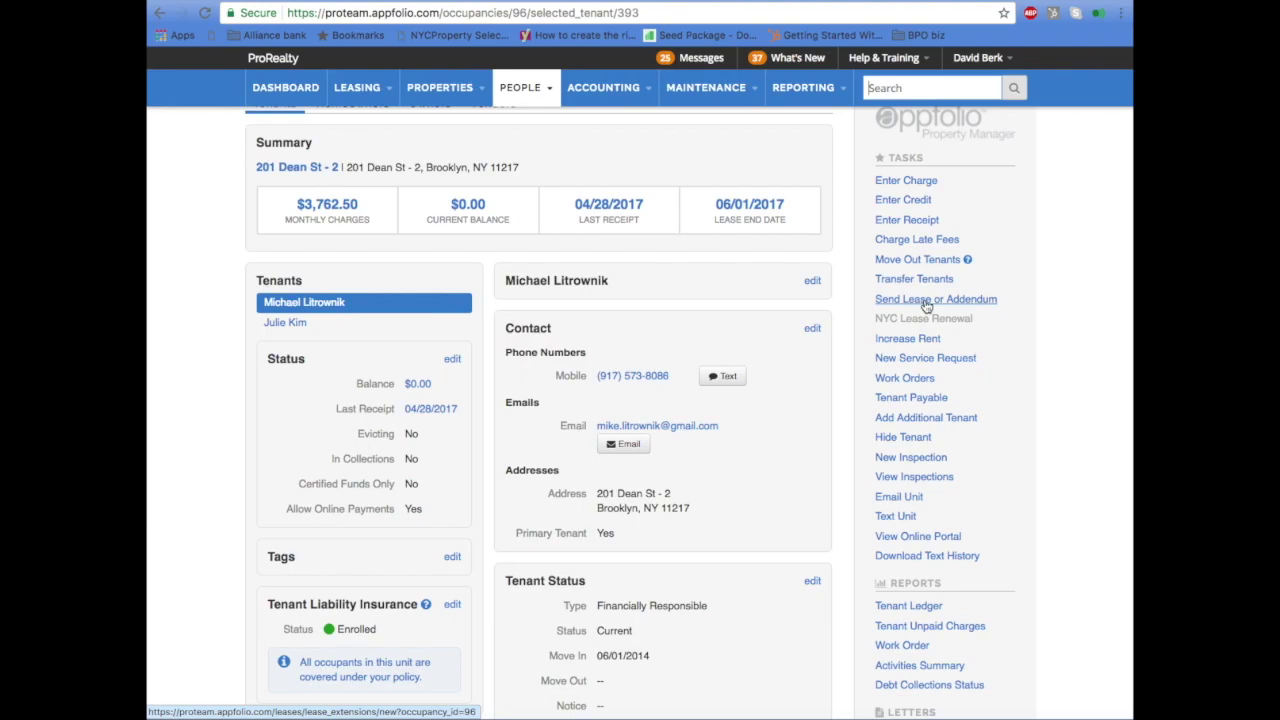
pyautogui.click(927, 303)
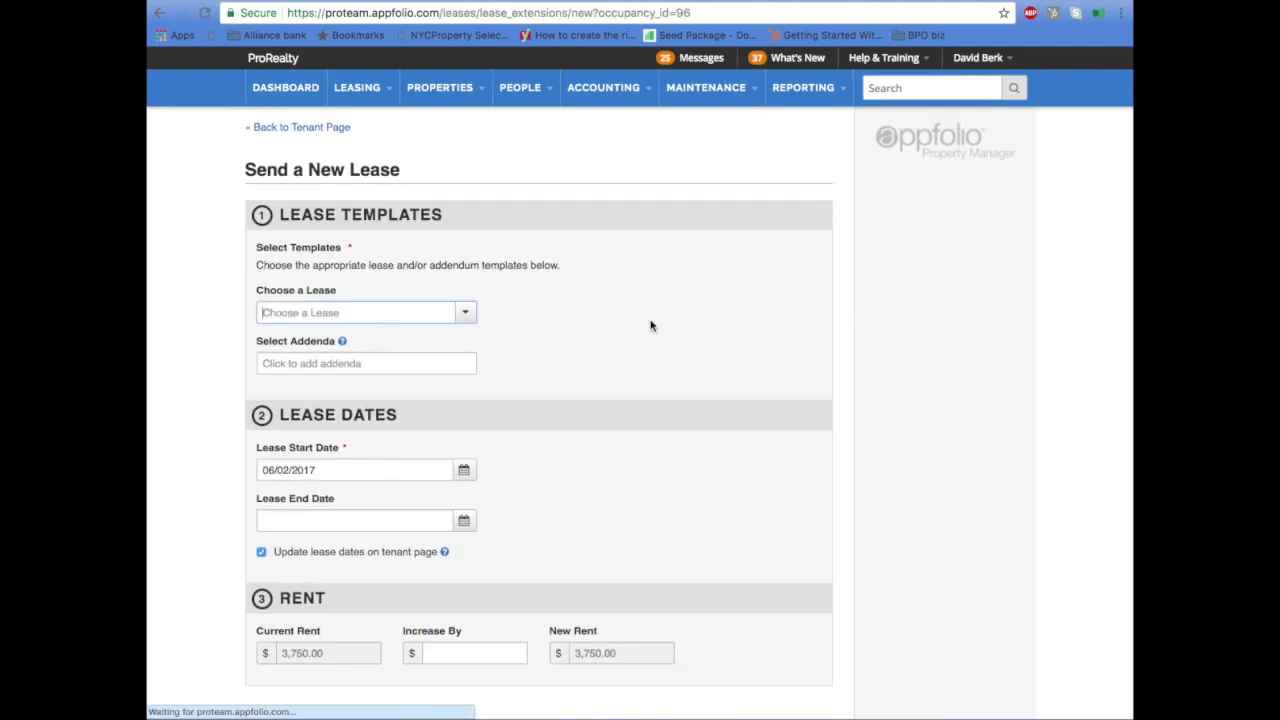
pyautogui.click(465, 313)
pyautogui.click(376, 359)
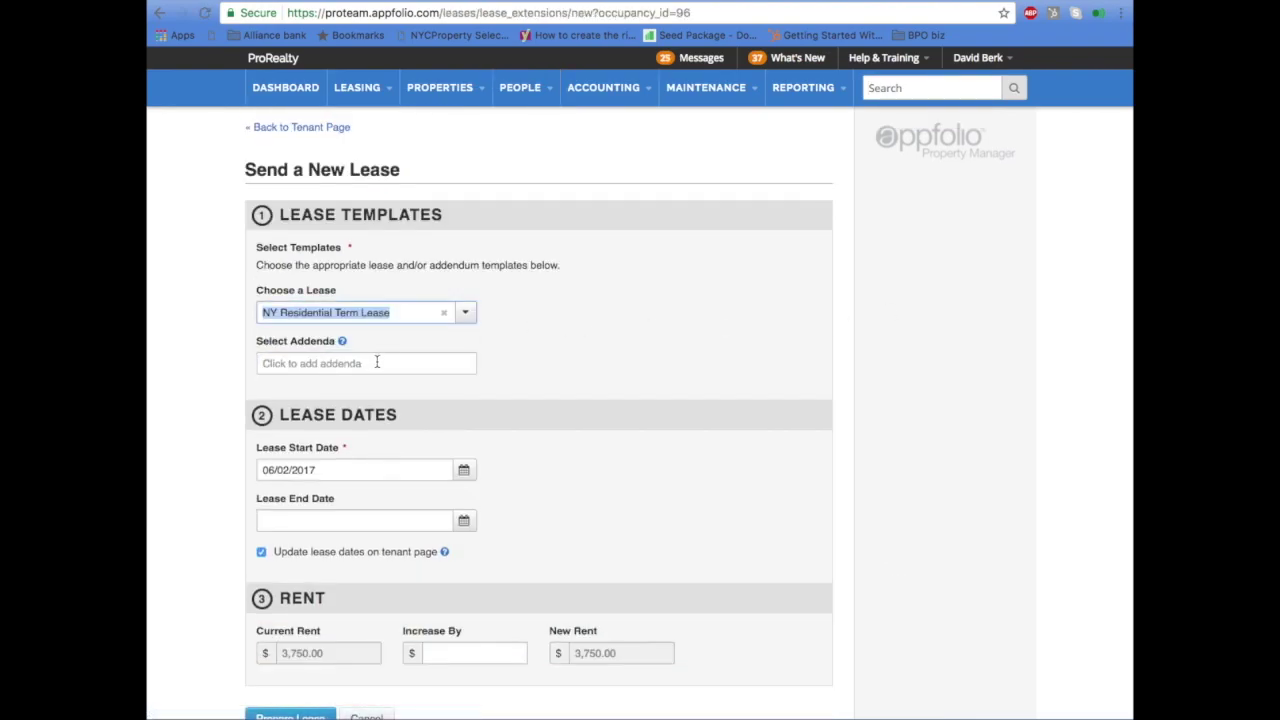
# - Add the Lead-Based Paint, NY State disclosure, bedbug history, NY Sprinkler and insurance addenda
pyautogui.click(383, 367)
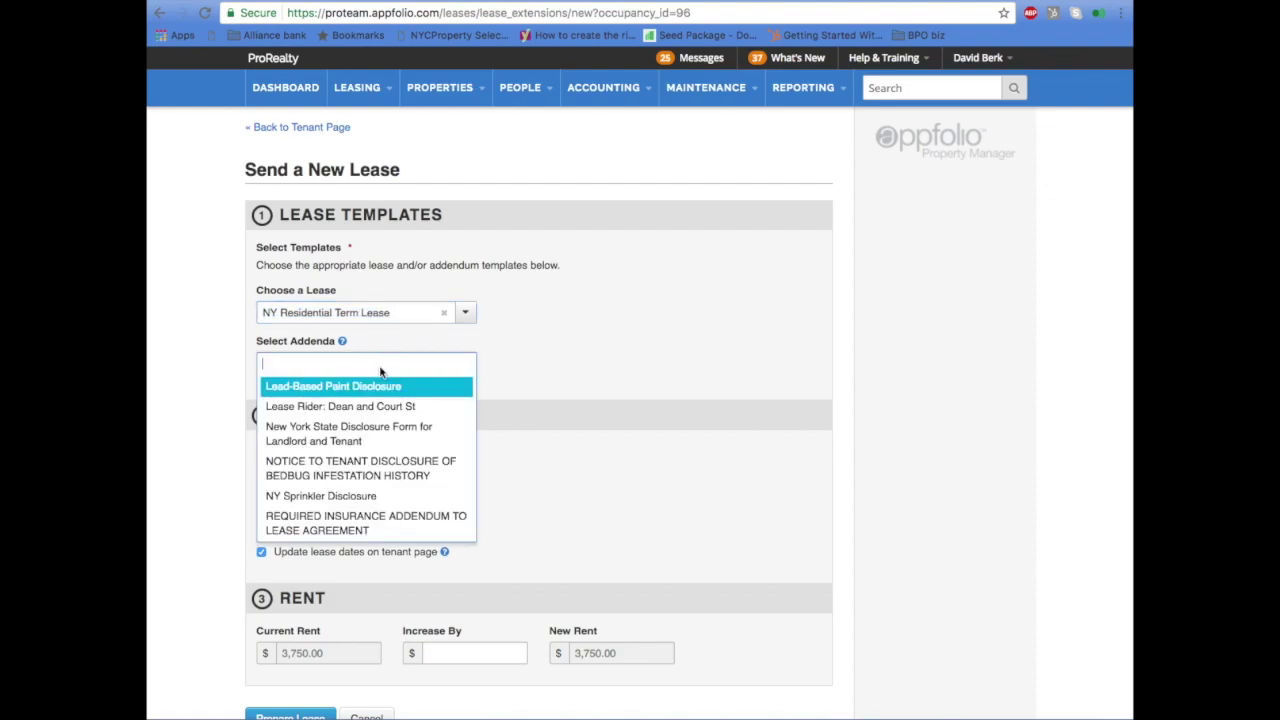
pyautogui.click(350, 384)
pyautogui.click(340, 382)
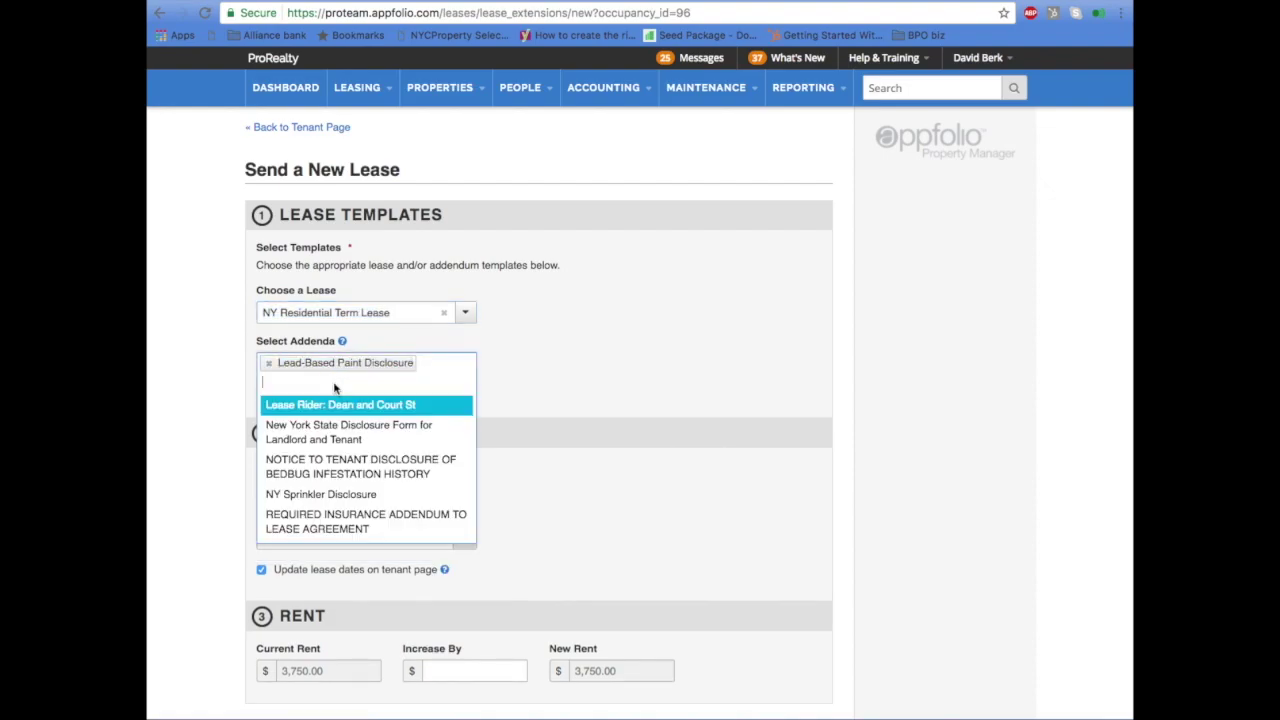
pyautogui.click(337, 430)
pyautogui.click(337, 410)
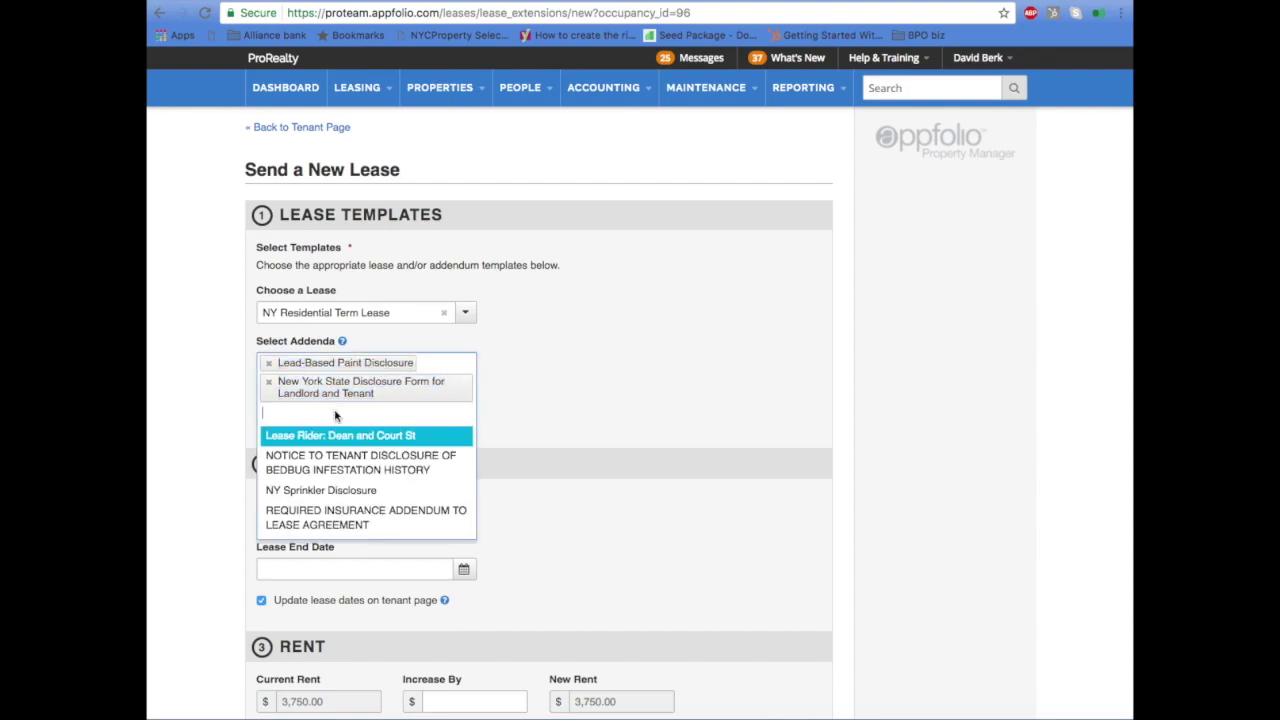
pyautogui.click(331, 457)
pyautogui.click(328, 448)
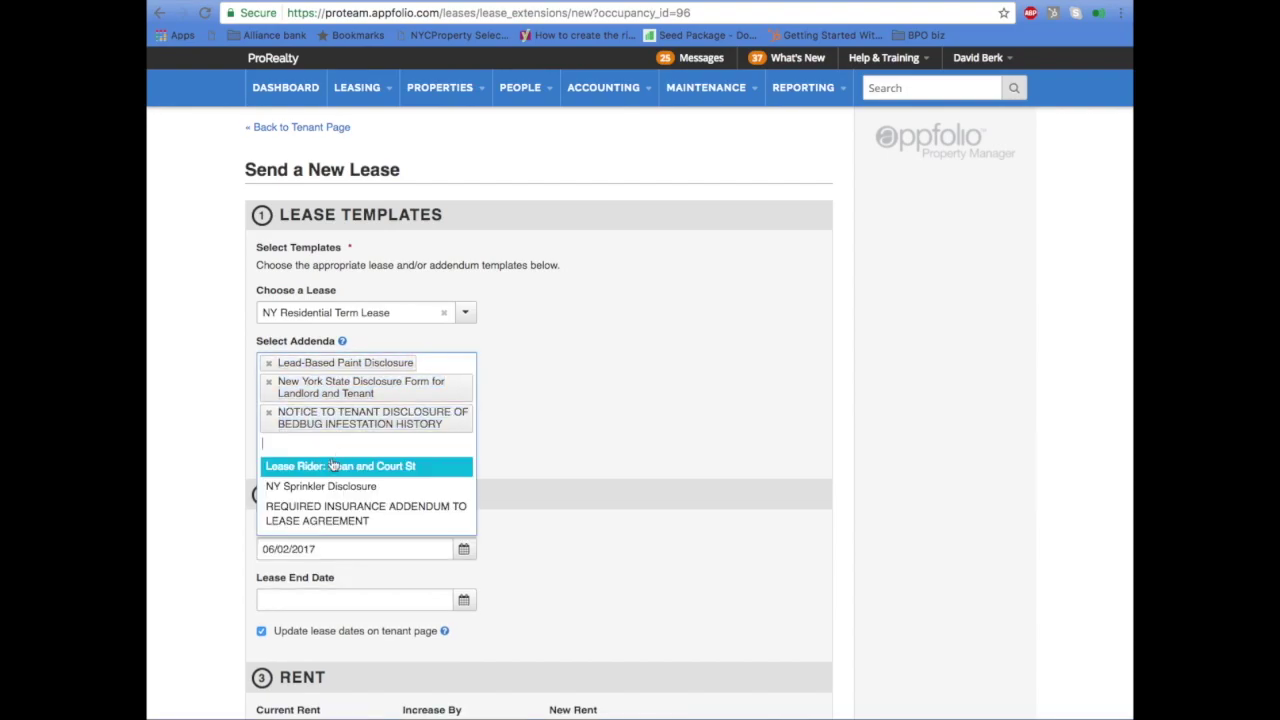
pyautogui.click(332, 489)
pyautogui.click(331, 461)
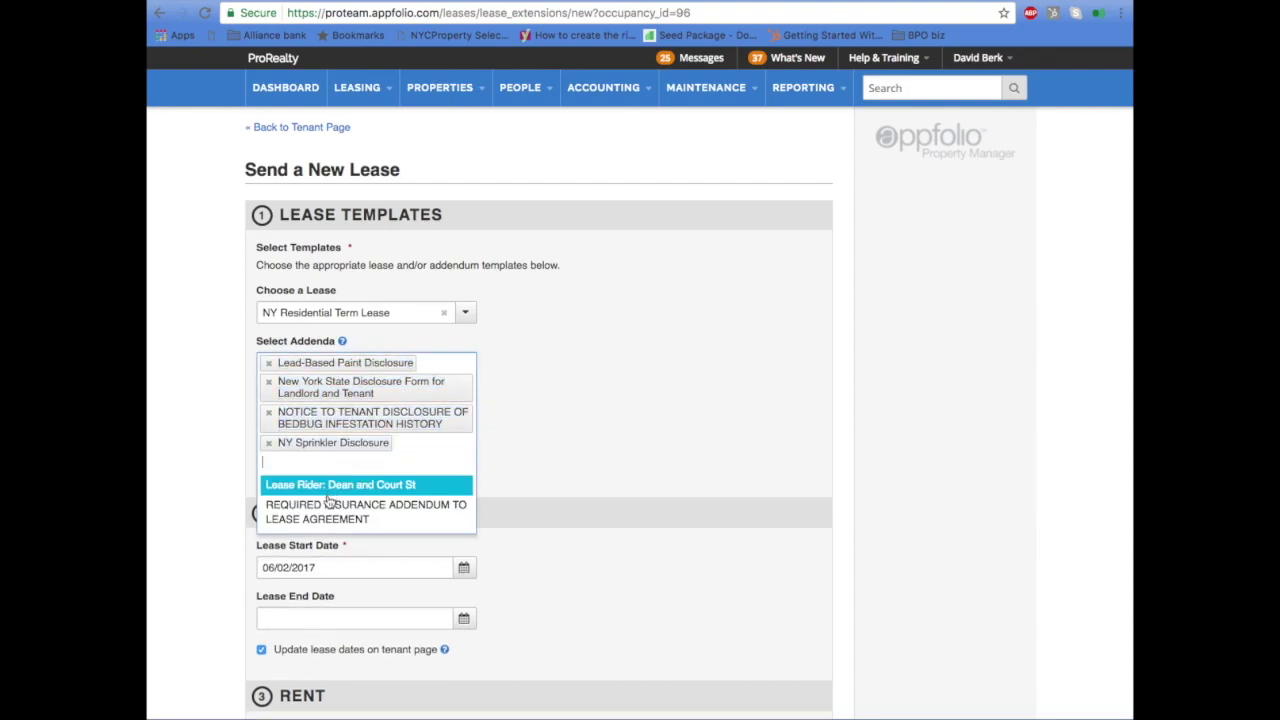
pyautogui.click(322, 514)
# - Set the lease term from 06/01/2017 to 05/31/2018 and submit the form
pyautogui.scroll(-2, 534, 538)
pyautogui.click(463, 490)
pyautogui.click(405, 569)
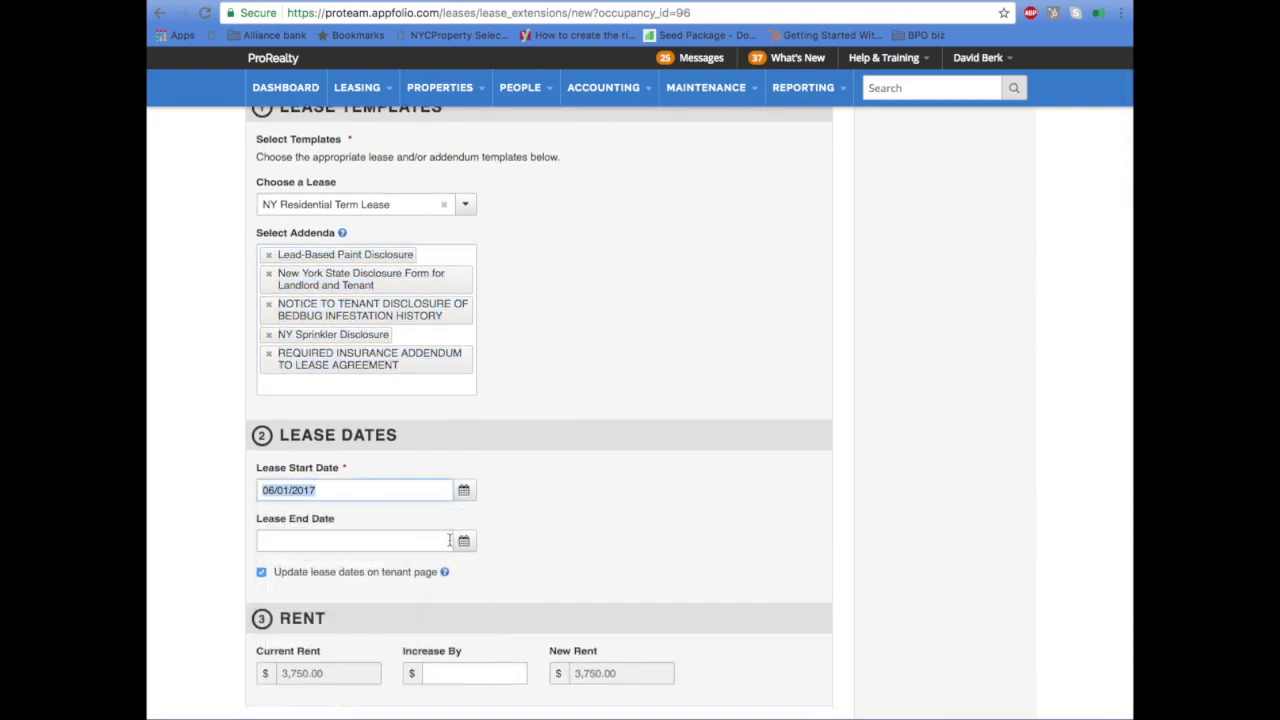
pyautogui.scroll(-2, 531, 523)
pyautogui.click(463, 454)
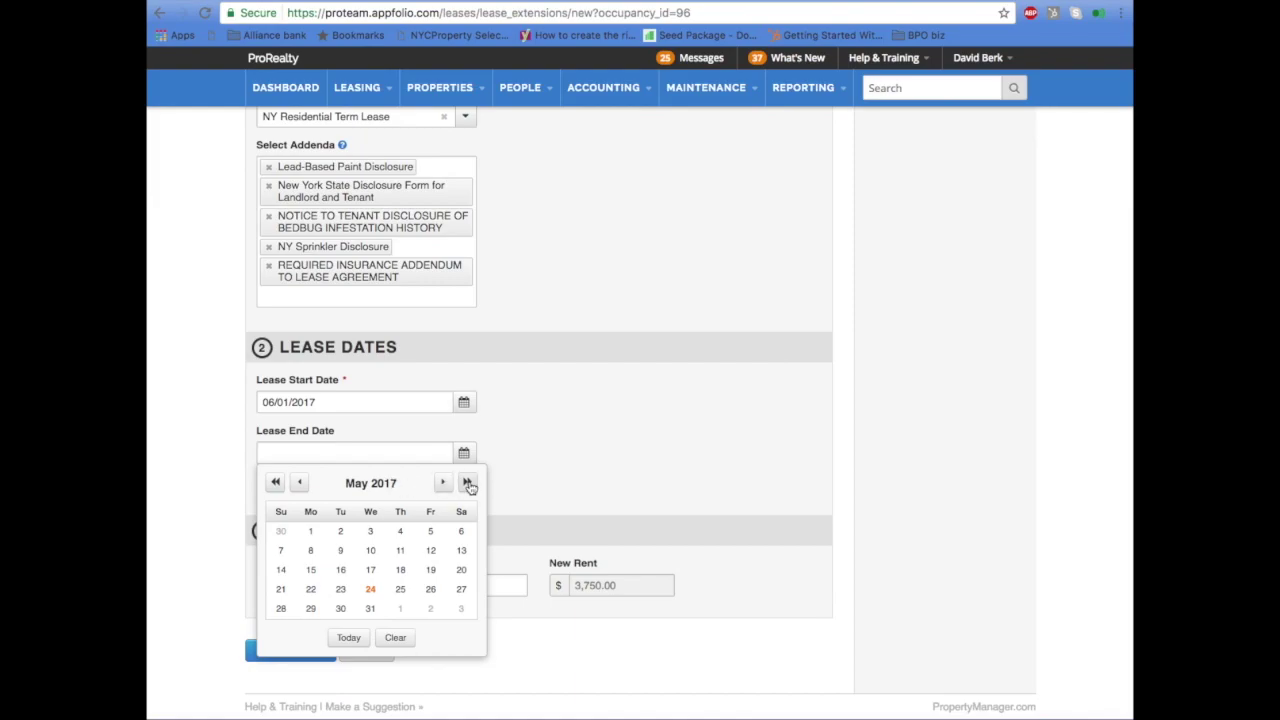
pyautogui.click(467, 483)
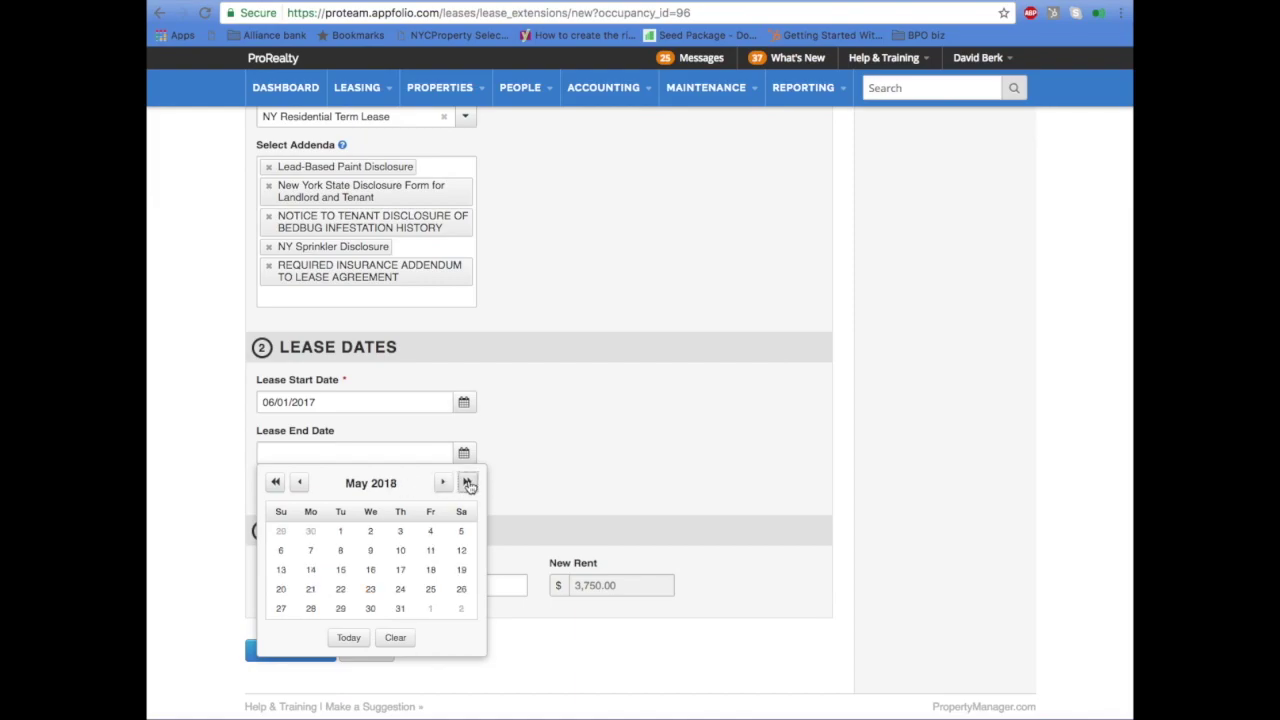
pyautogui.click(311, 532)
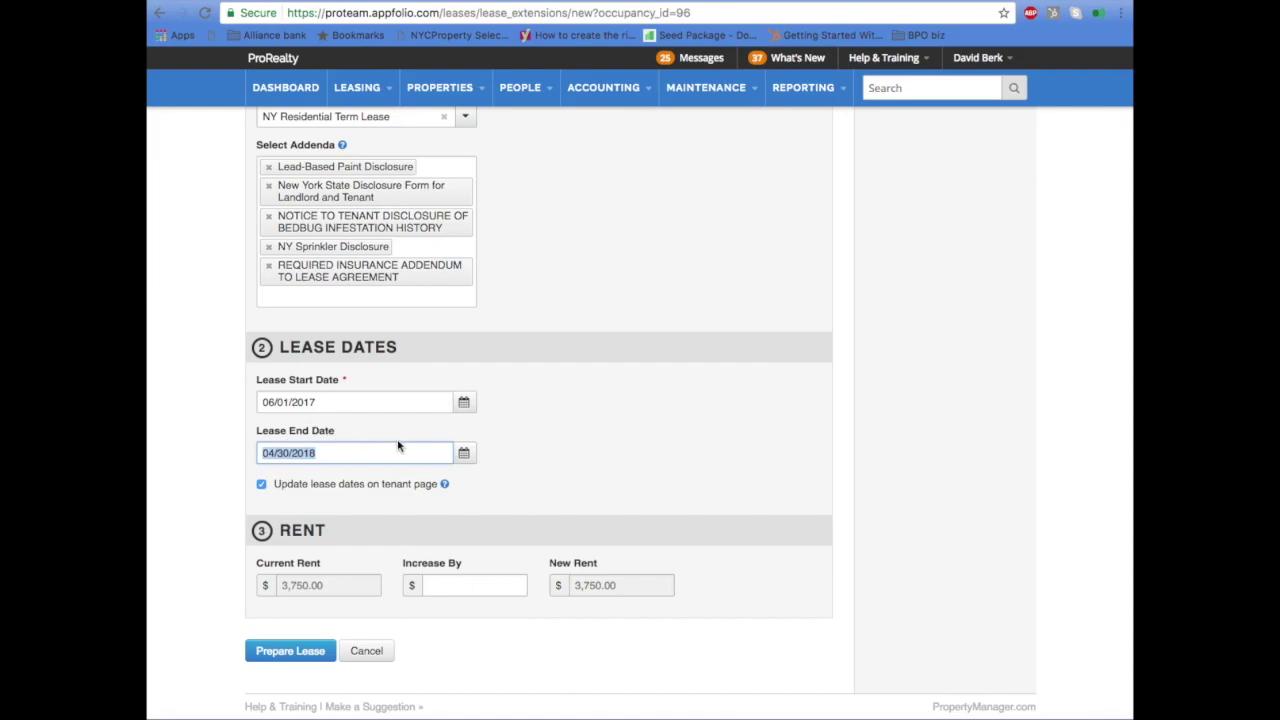
pyautogui.click(463, 453)
pyautogui.click(445, 484)
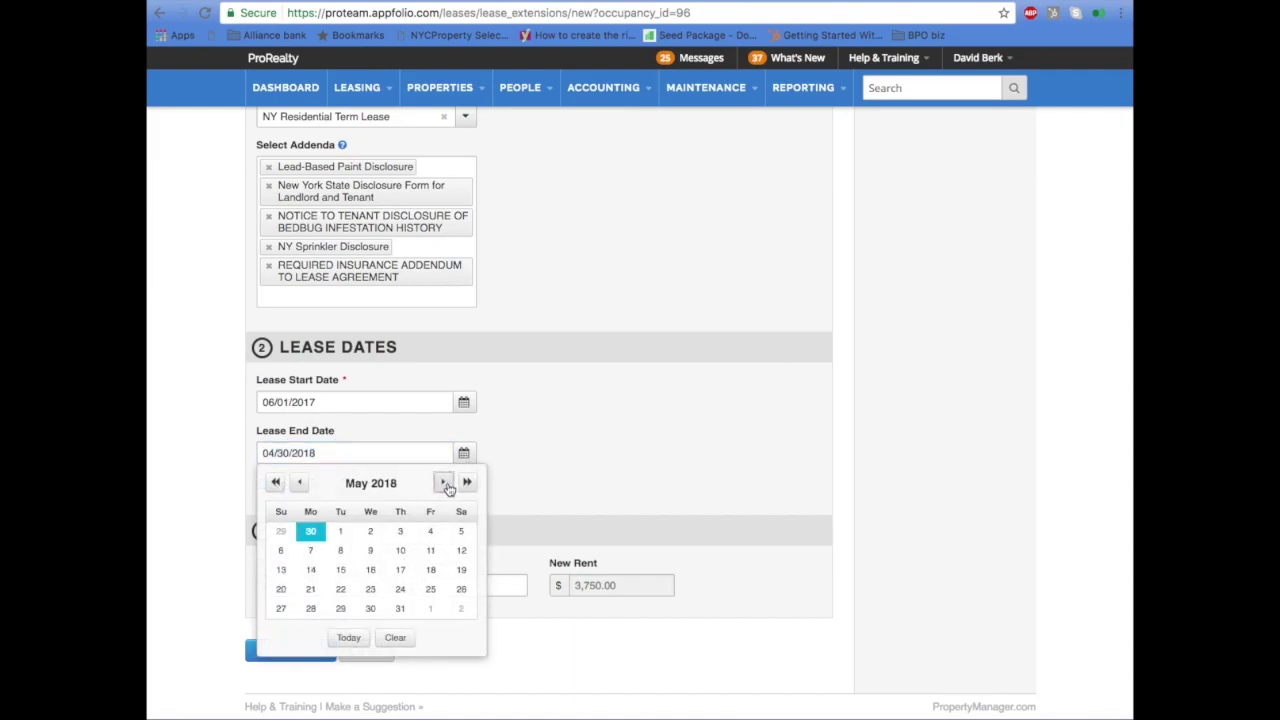
pyautogui.click(400, 608)
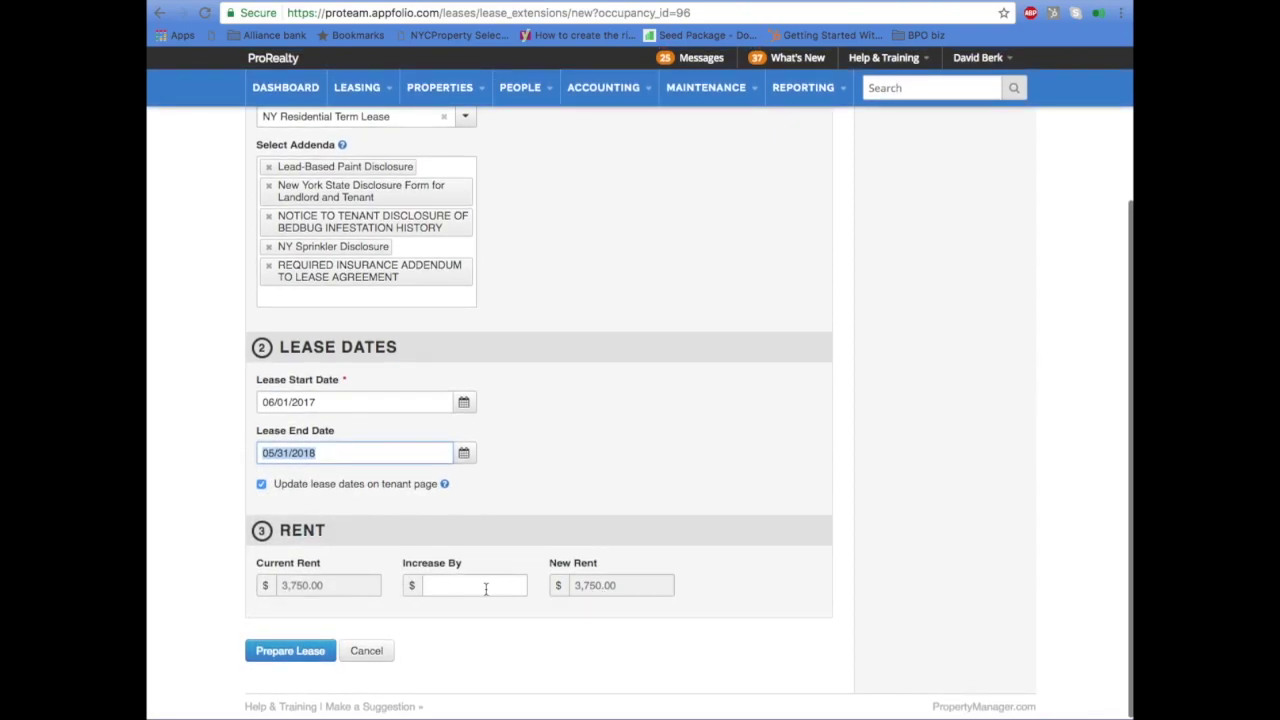
pyautogui.click(313, 657)
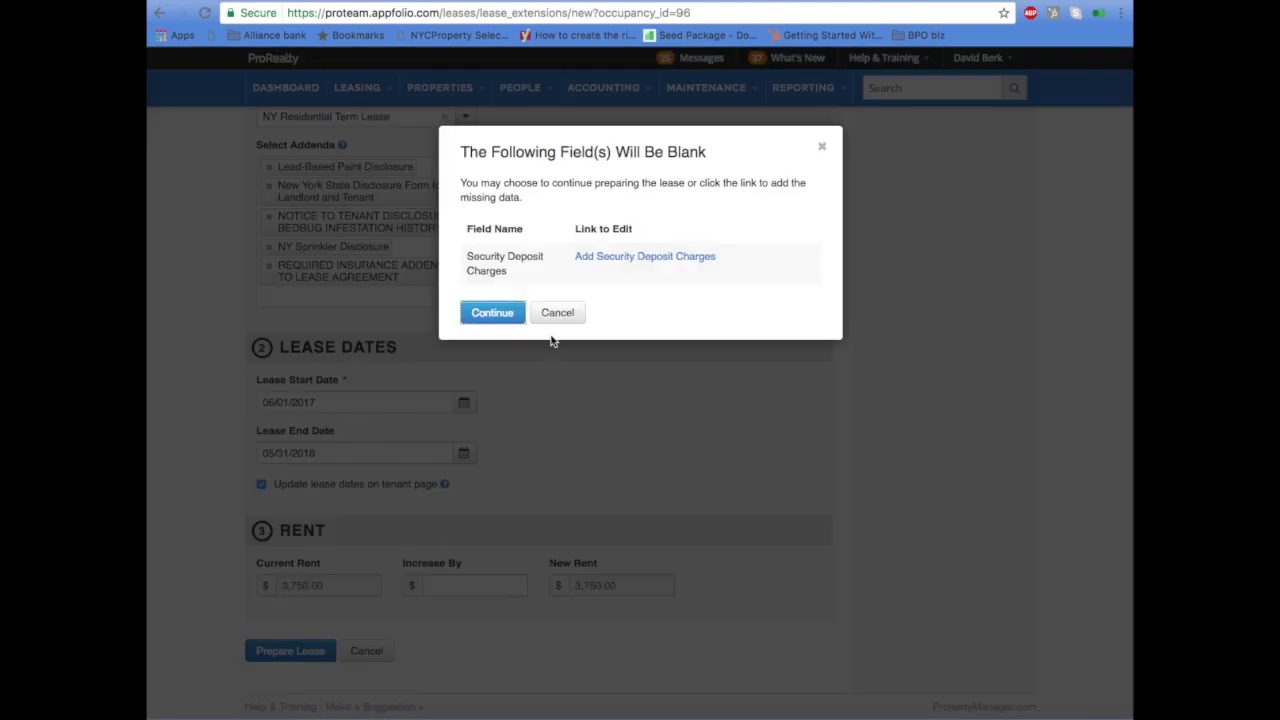
# - Continue past the blank security deposit warning, review the preview, and print the lease to PDF
pyautogui.click(505, 314)
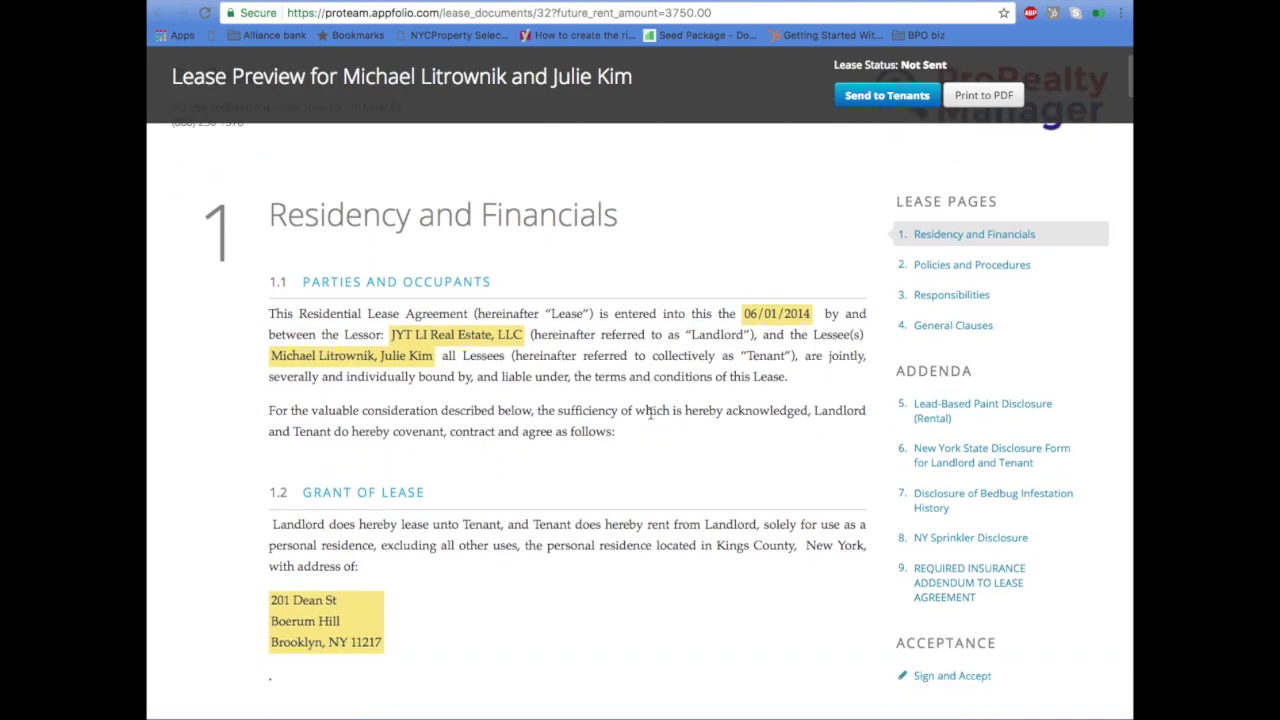
pyautogui.scroll(-5, 650, 415)
pyautogui.scroll(-2, 647, 425)
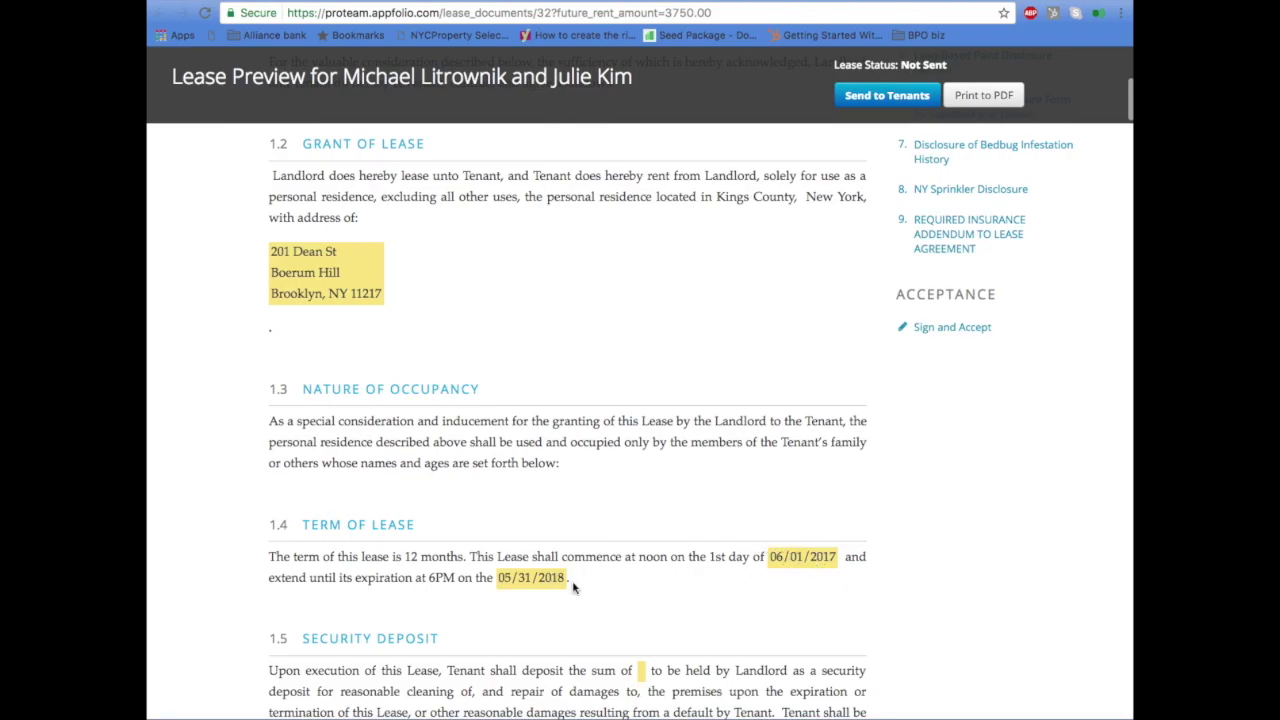
pyautogui.scroll(-20, 590, 585)
pyautogui.scroll(-15, 860, 290)
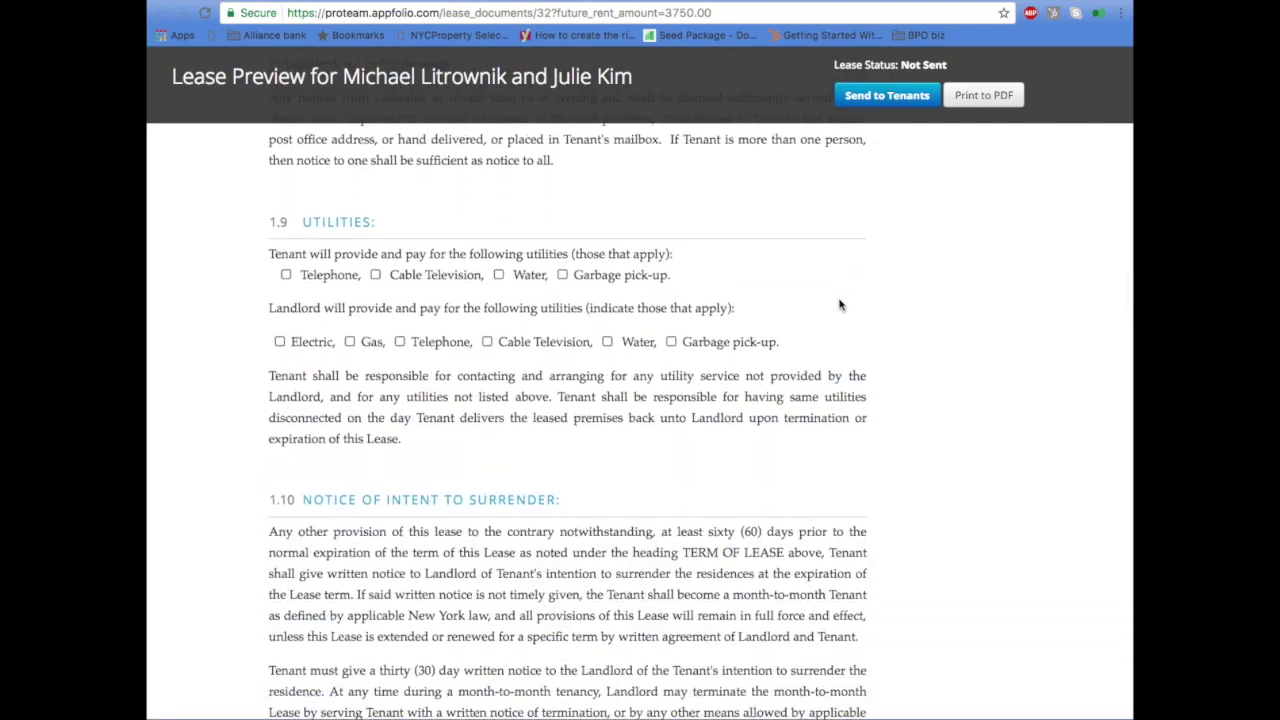
pyautogui.scroll(-10, 900, 260)
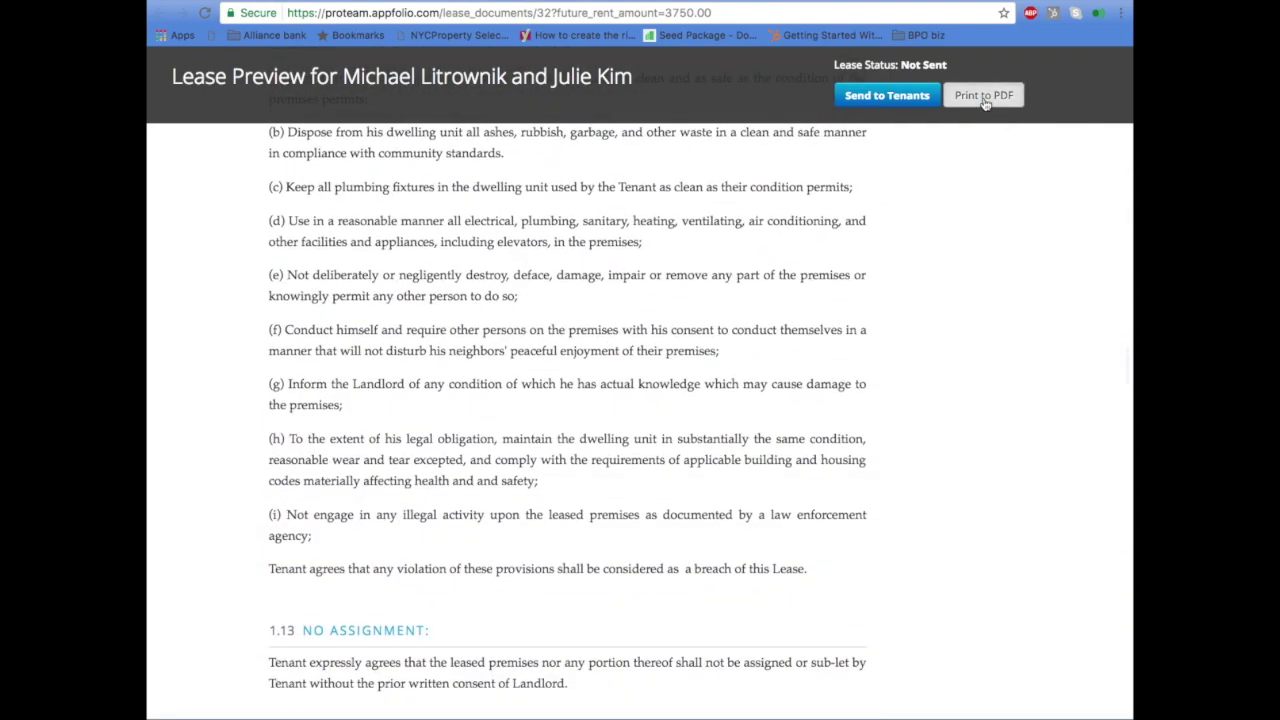
pyautogui.click(984, 97)
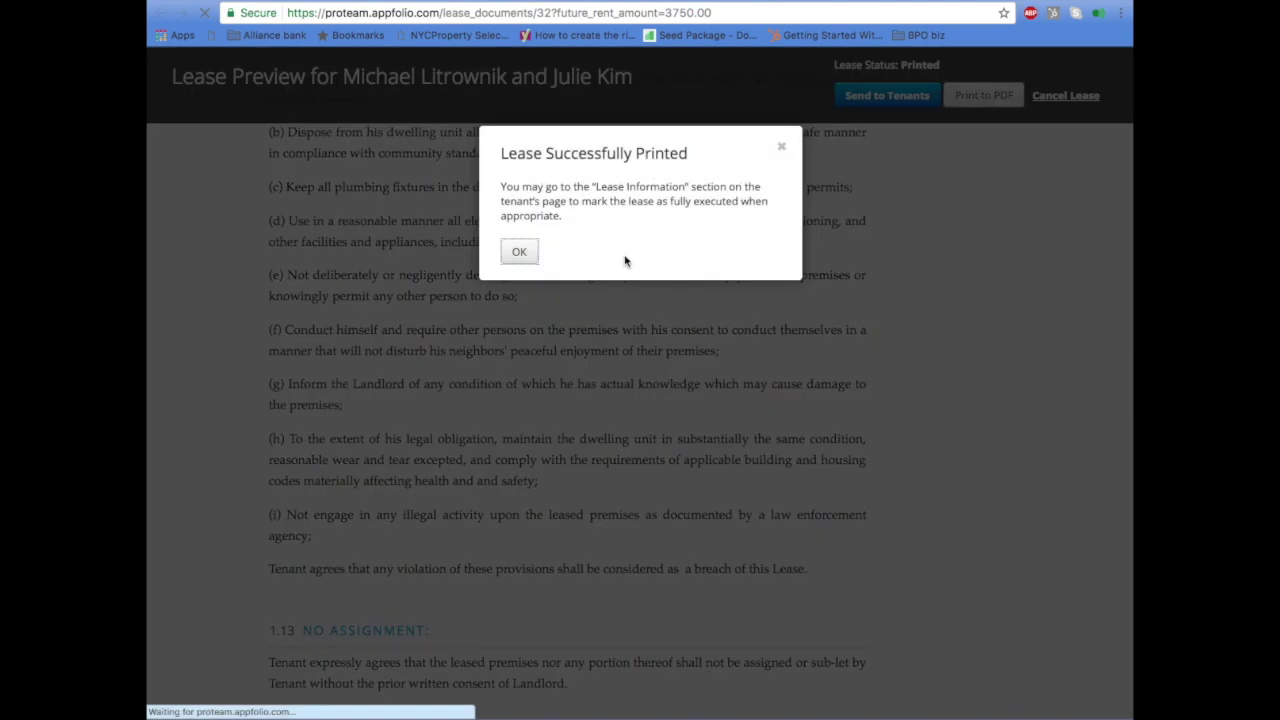
pyautogui.click(532, 255)
pyautogui.scroll(-15, 536, 340)
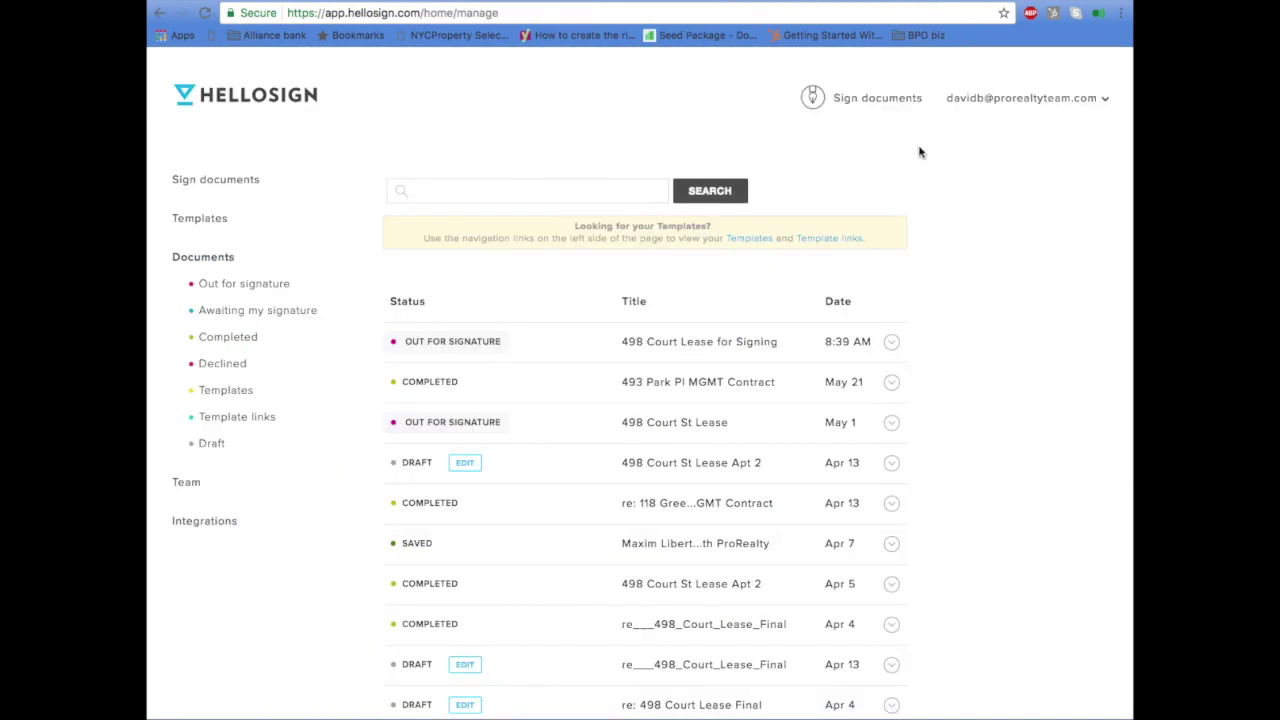
# - Start a signature request for others only and attach the lease PDF
pyautogui.moveTo(843, 112)
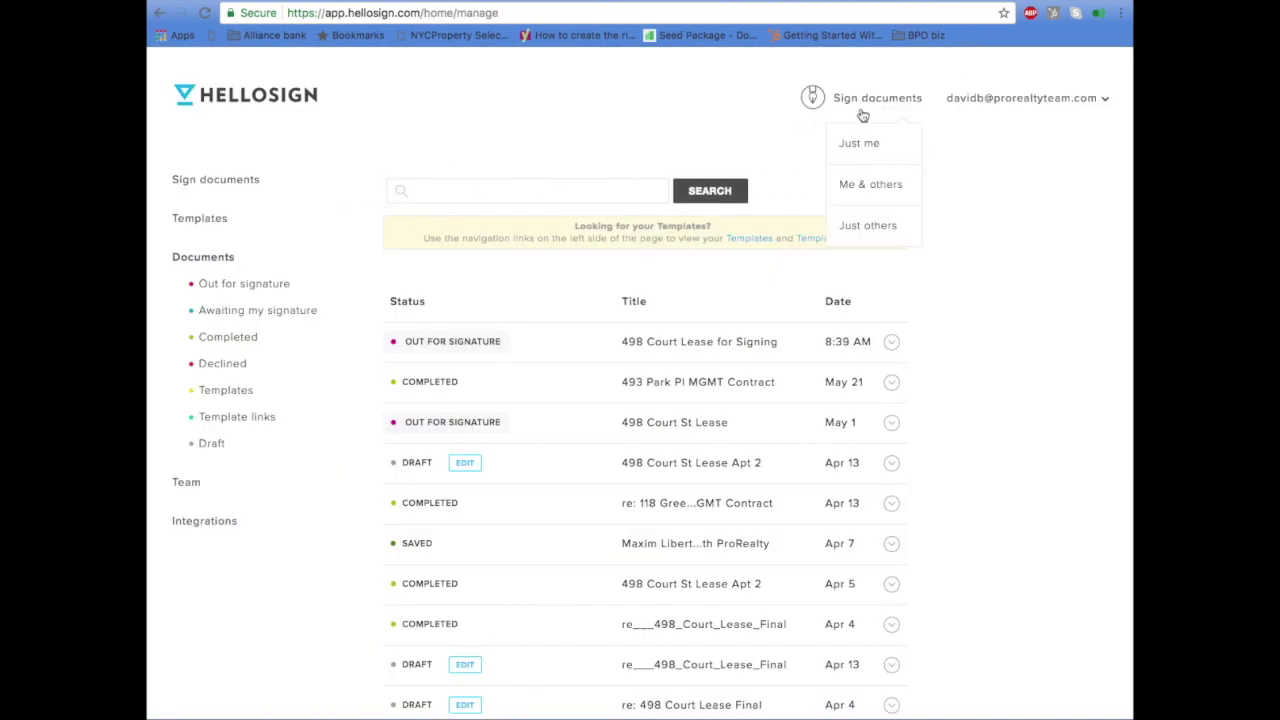
pyautogui.click(875, 228)
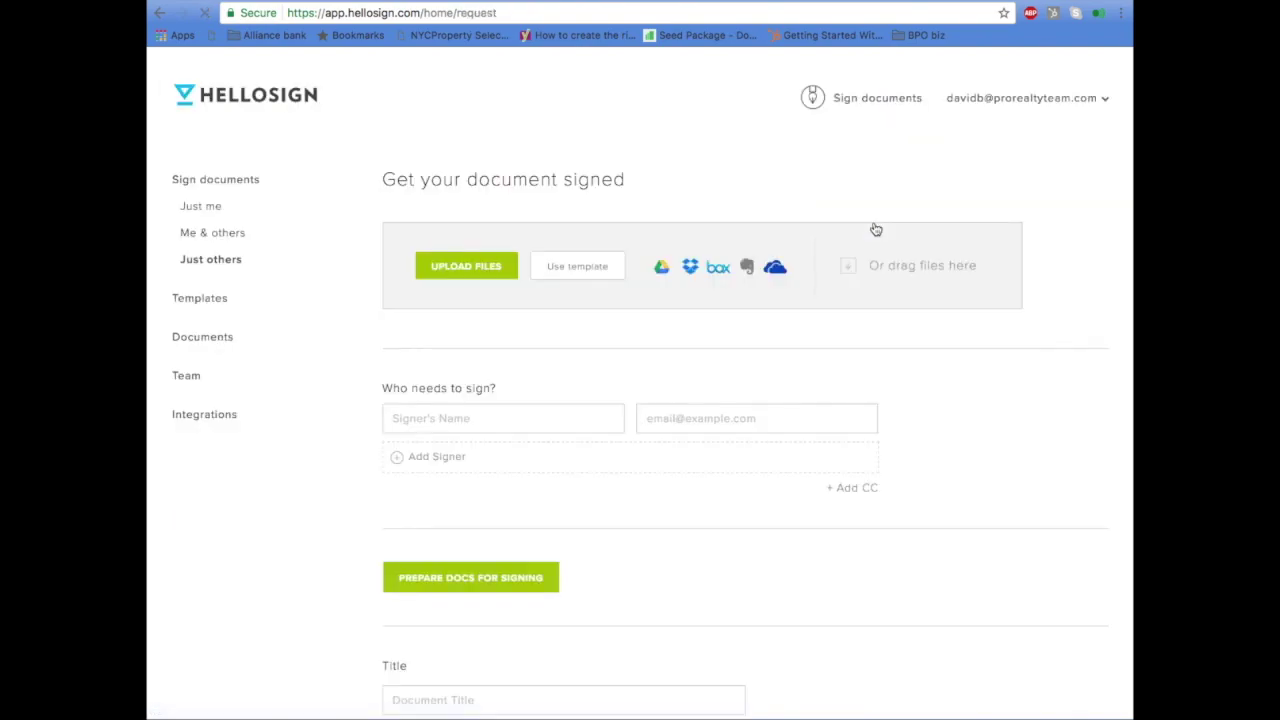
pyautogui.click(535, 422)
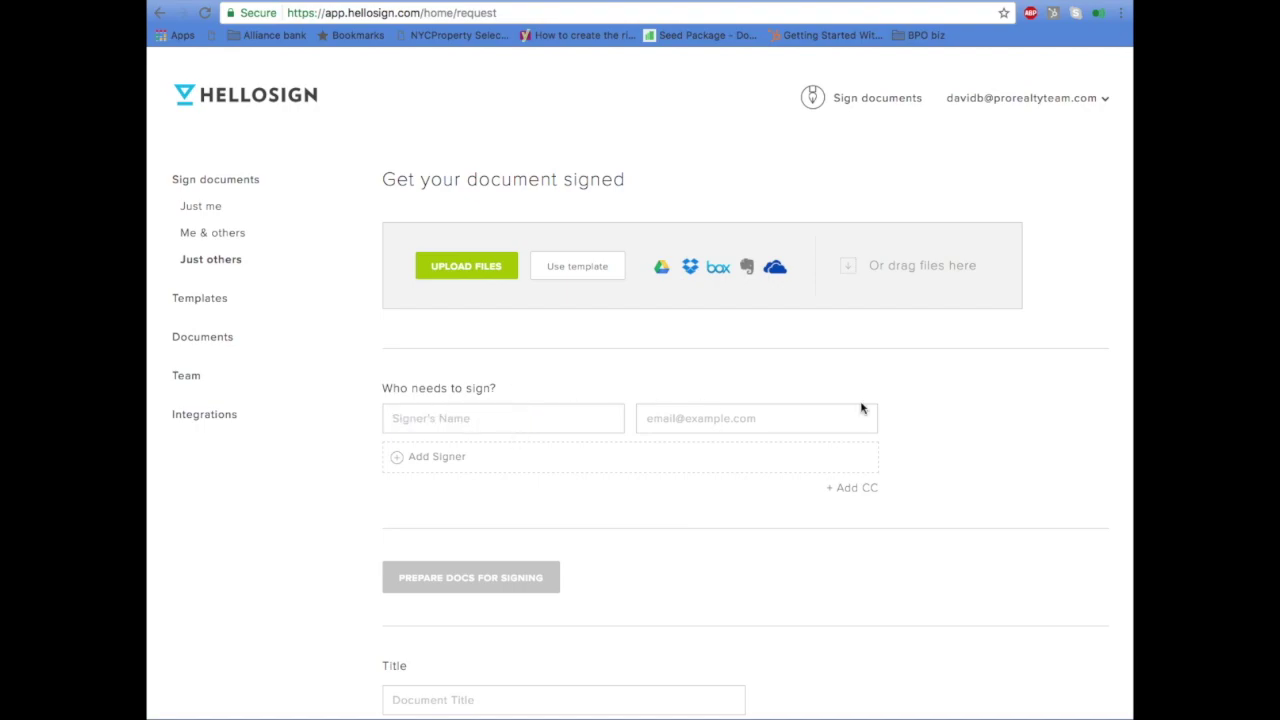
pyautogui.moveTo(1085, 279); pyautogui.dragTo(857, 252)
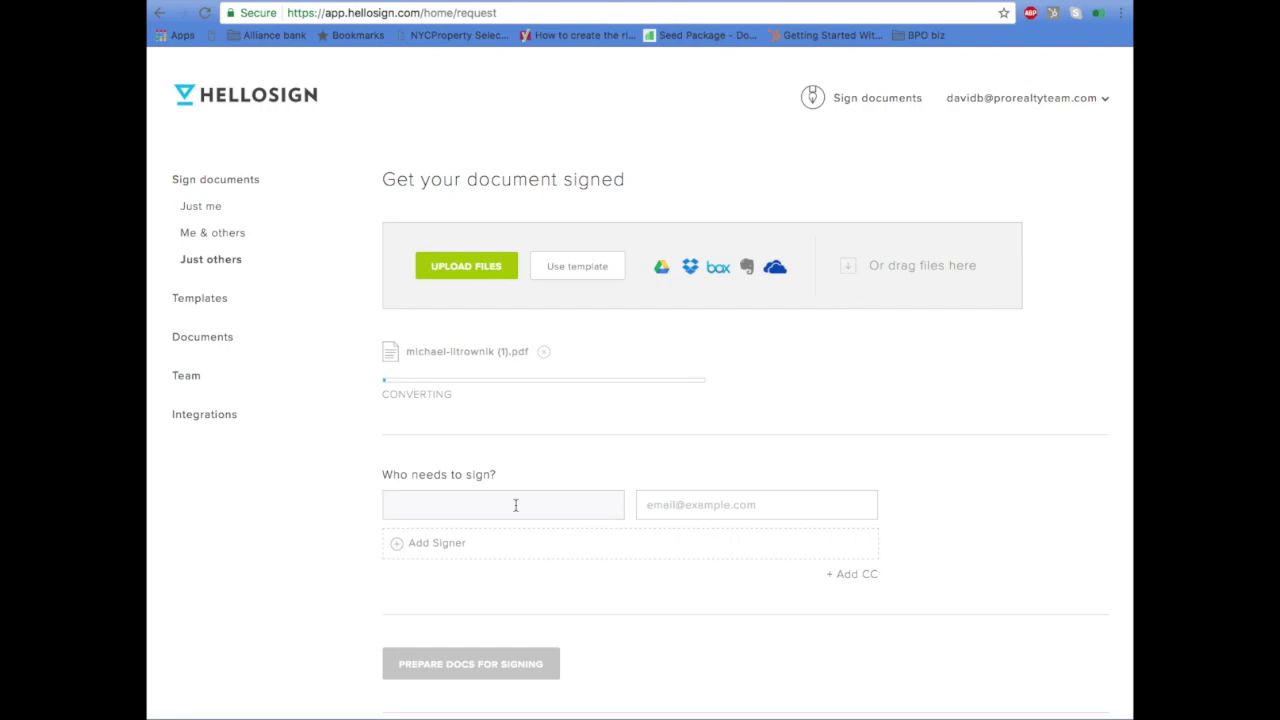
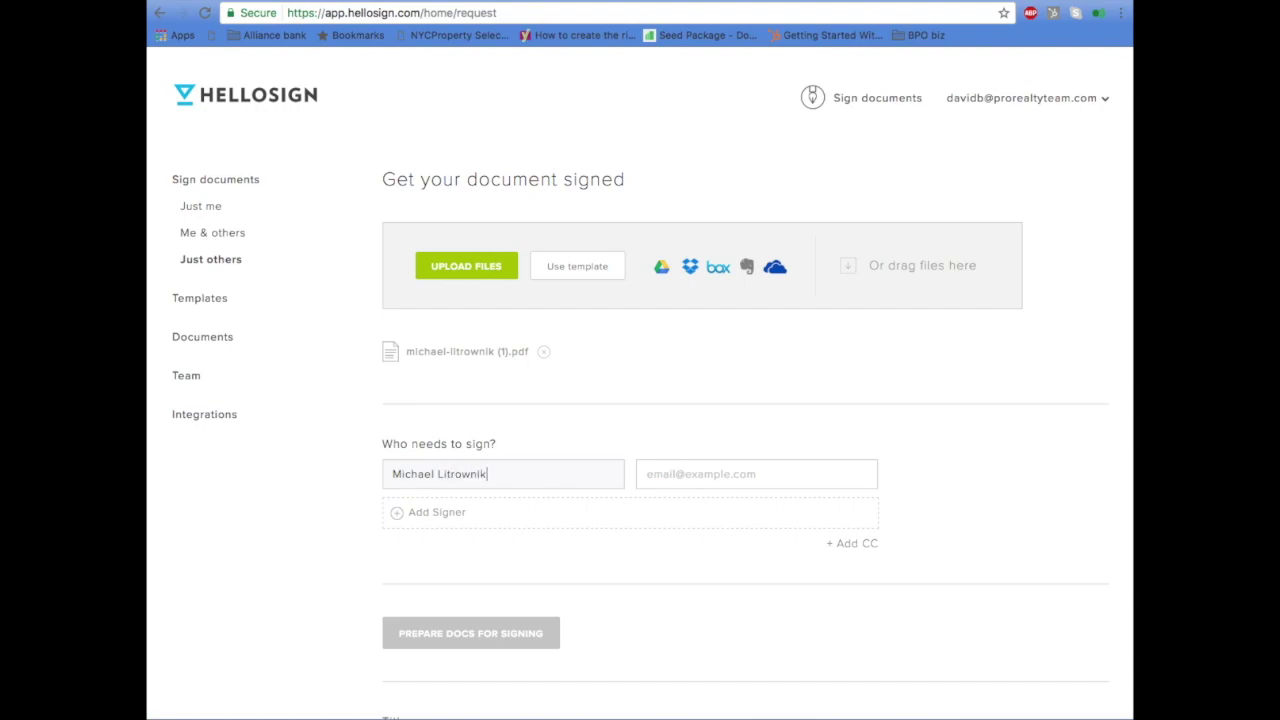
# - Enter the first tenant's name and pick their saved e-mail address
pyautogui.click(647, 474)
pyautogui.write('mi')
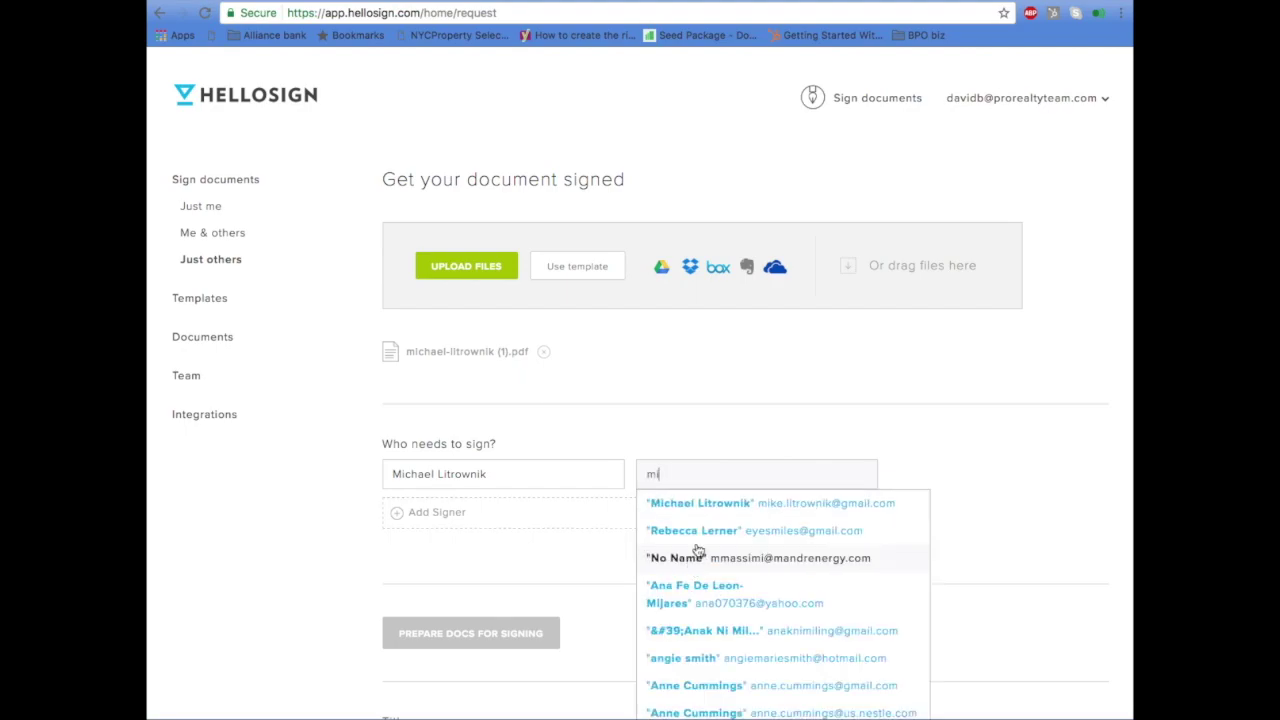
pyautogui.click(716, 503)
# - Add the second tenant as a signer with their name and saved e-mail address
pyautogui.click(454, 522)
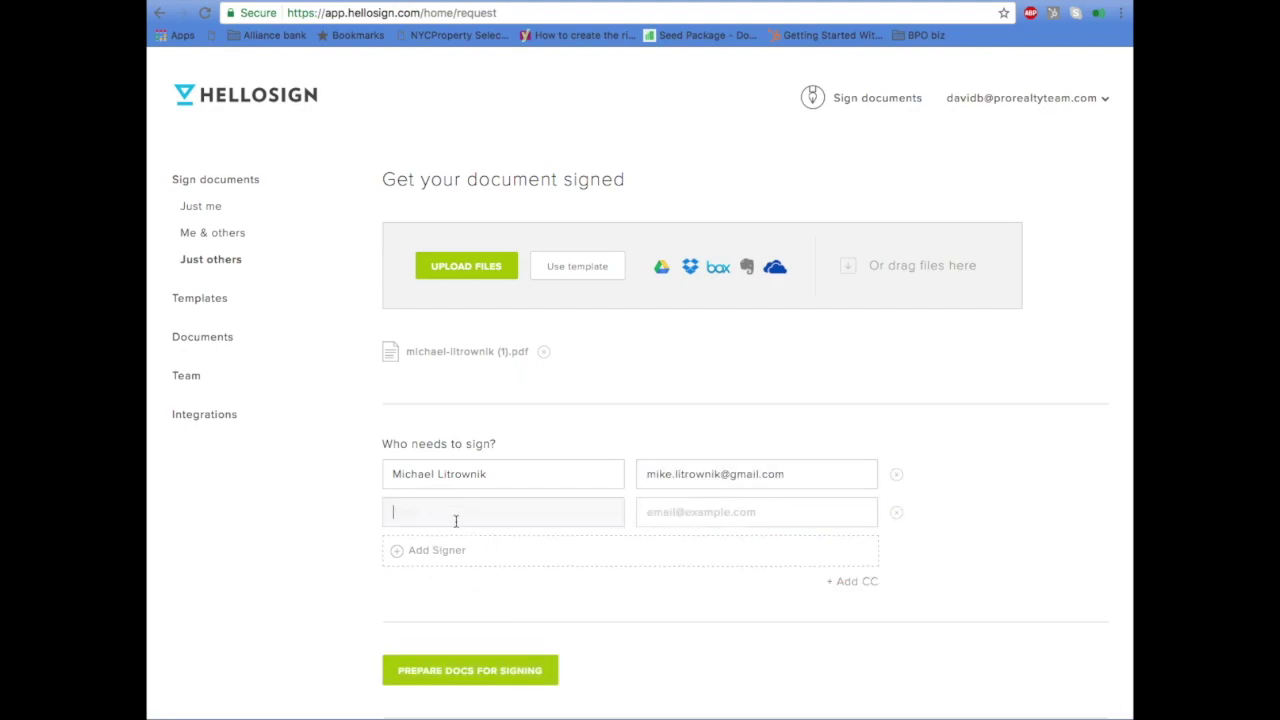
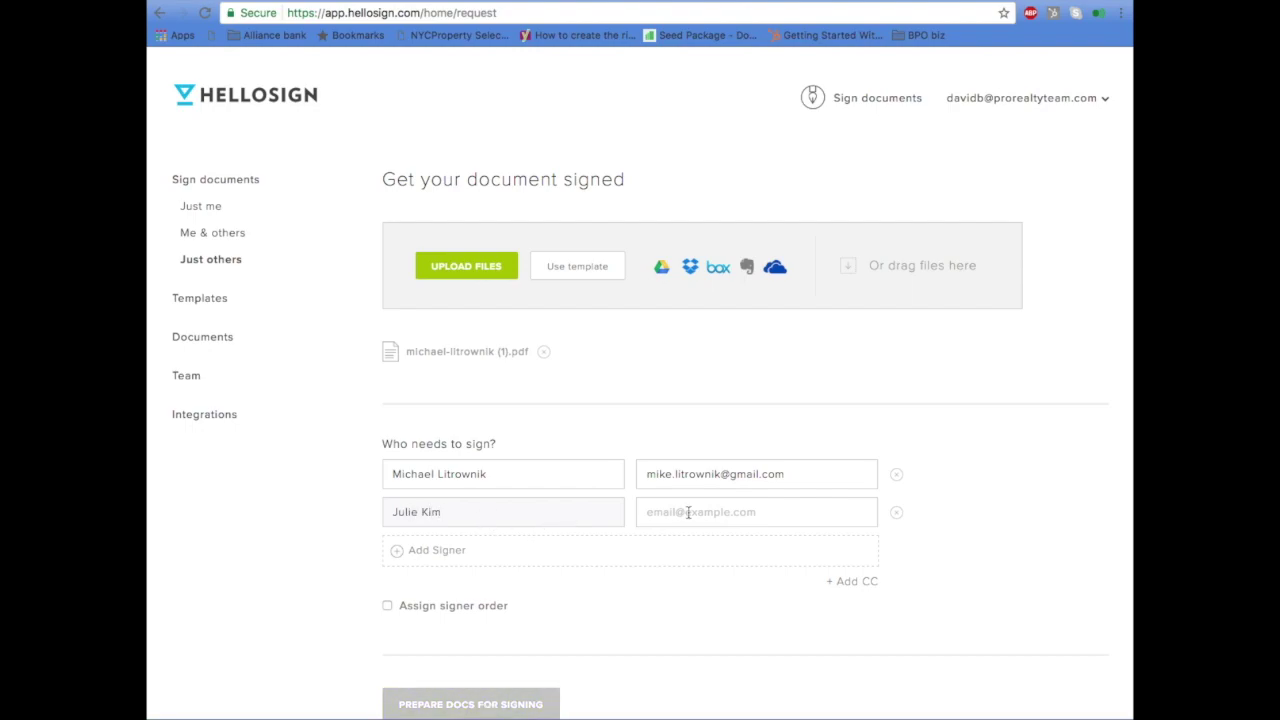
pyautogui.click(688, 512)
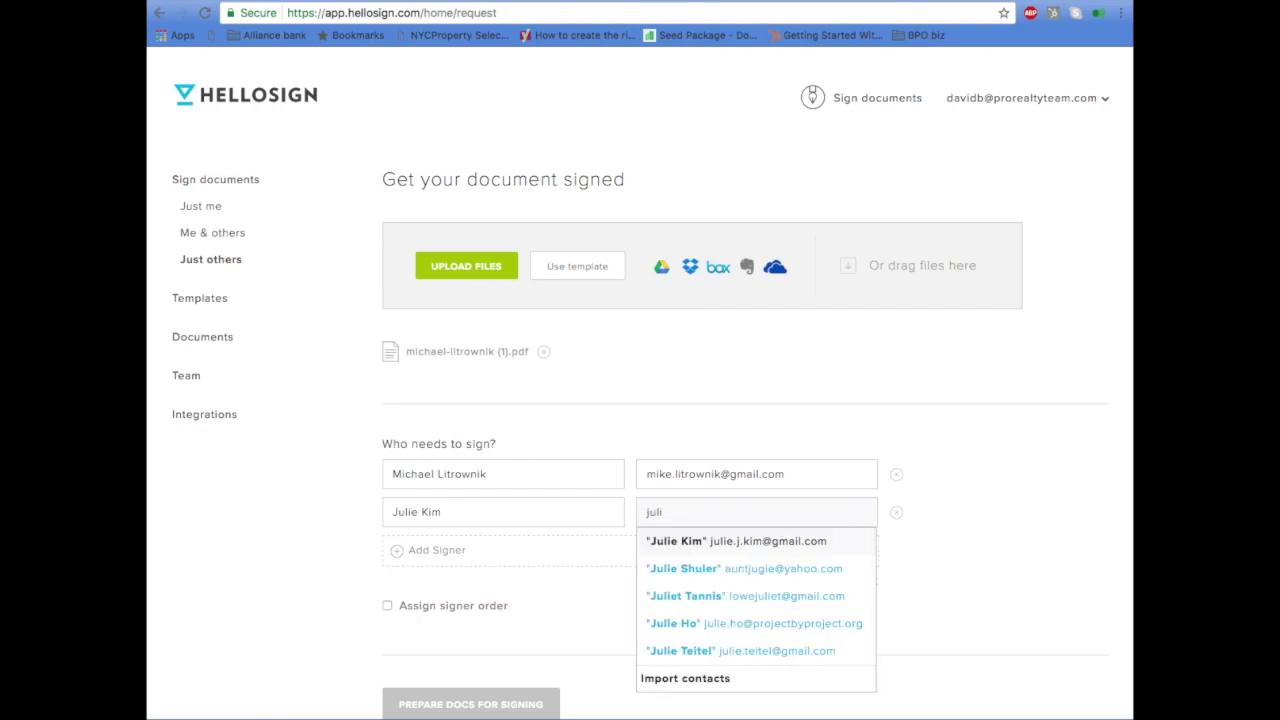
pyautogui.click(760, 541)
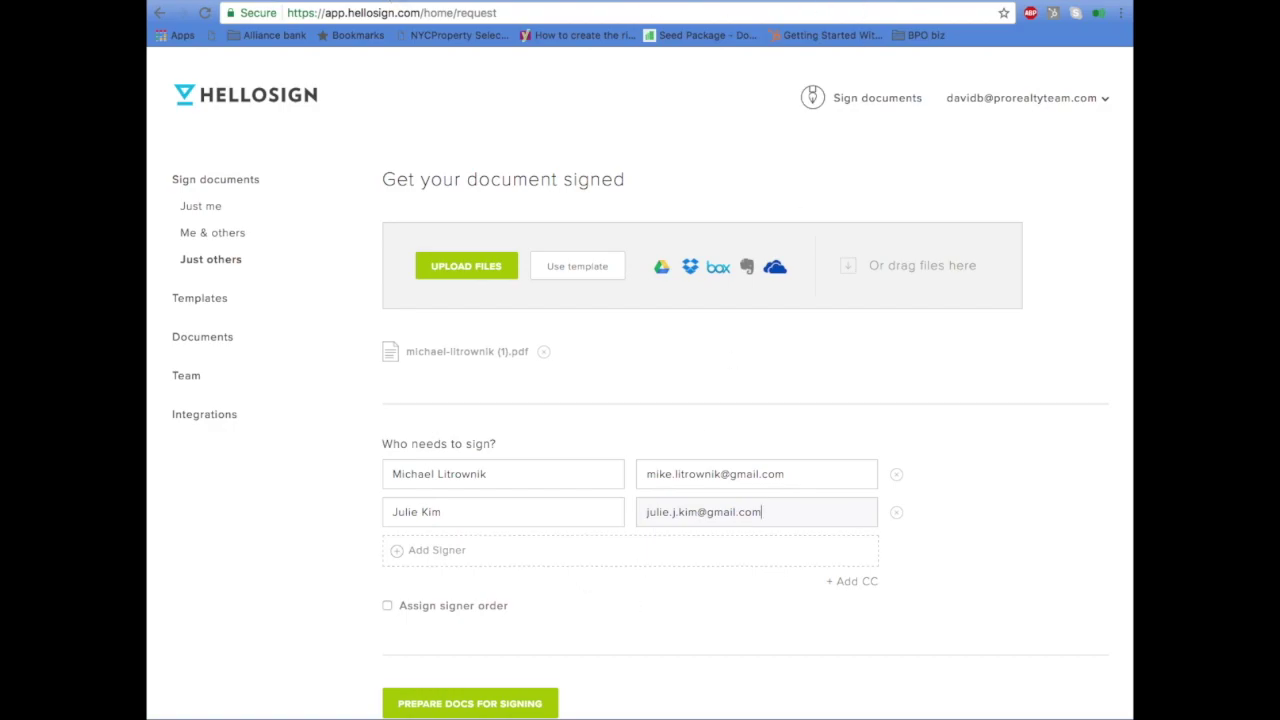
pyautogui.hotkey('ctrl', 'Tab')
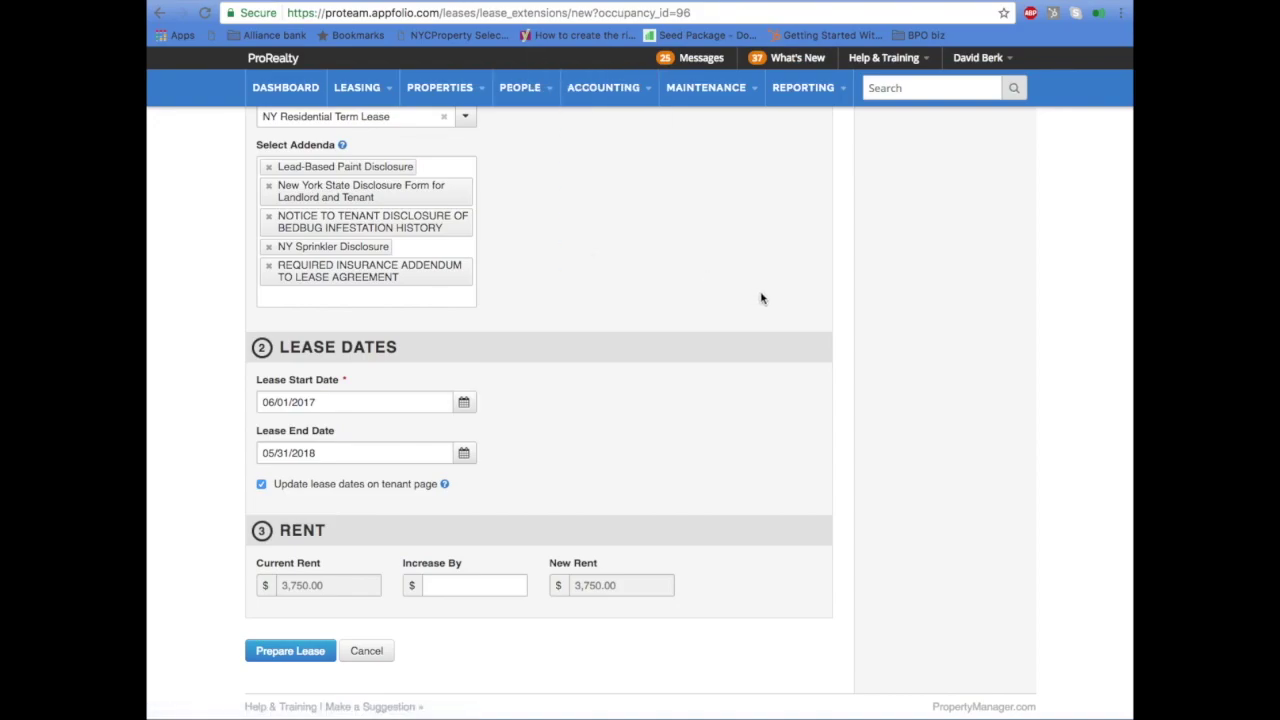
# - Submit the $3,750 June 2017 to May 2018 lease for preparation in AppFolio
pyautogui.scroll(4, 760, 292)
pyautogui.scroll(-4, 726, 289)
pyautogui.click(314, 652)
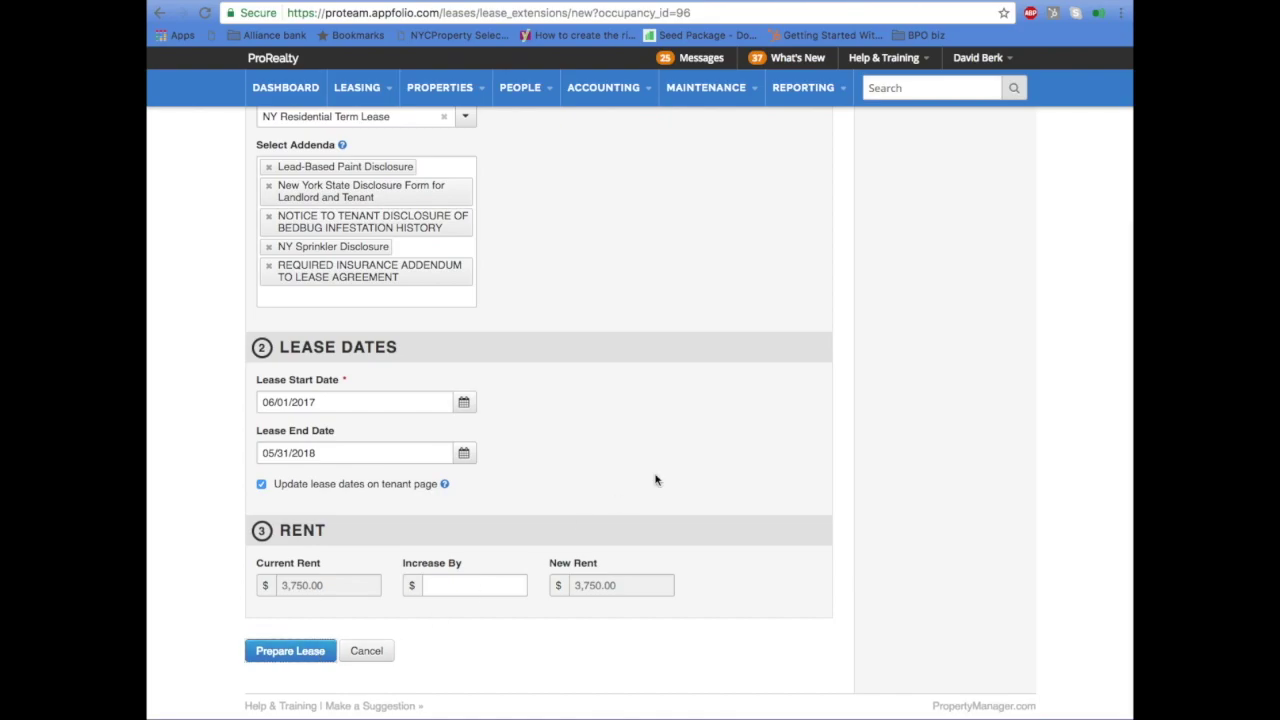
pyautogui.scroll(-1, 700, 435)
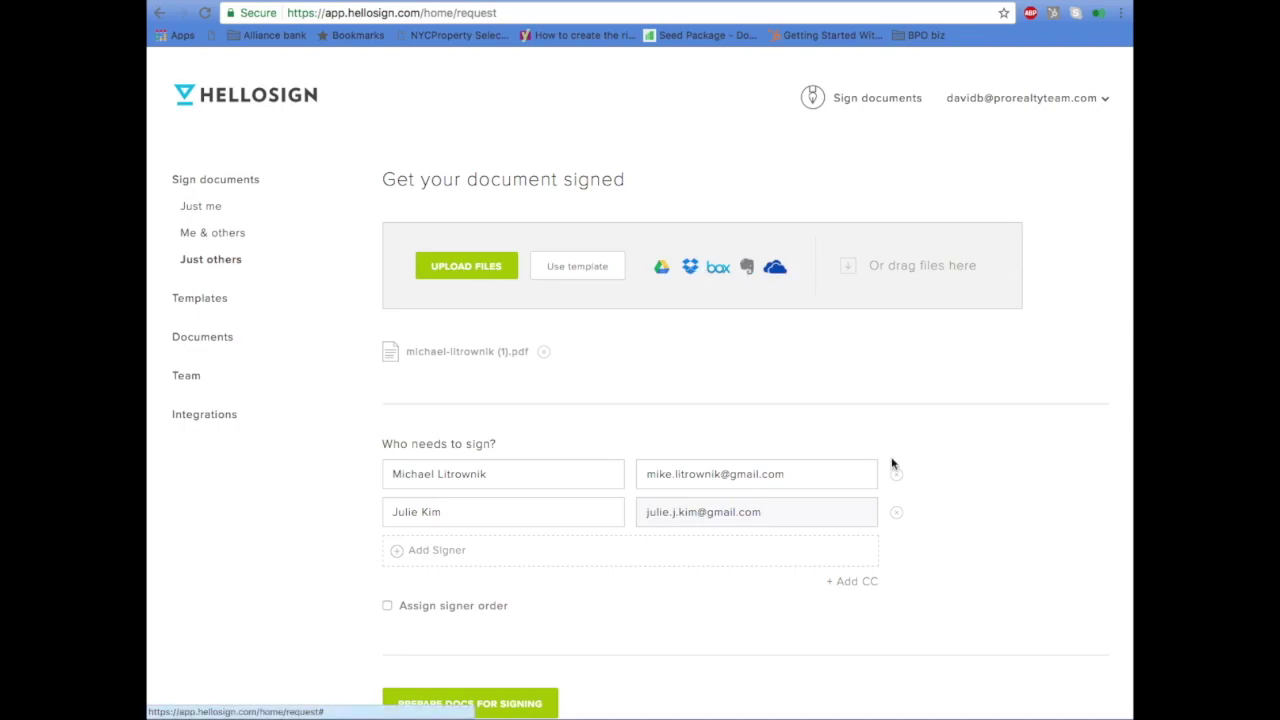
# - Open the lease in the signing-field editor with the Initials tool selected
pyautogui.scroll(-2, 935, 497)
pyautogui.scroll(-1, 752, 604)
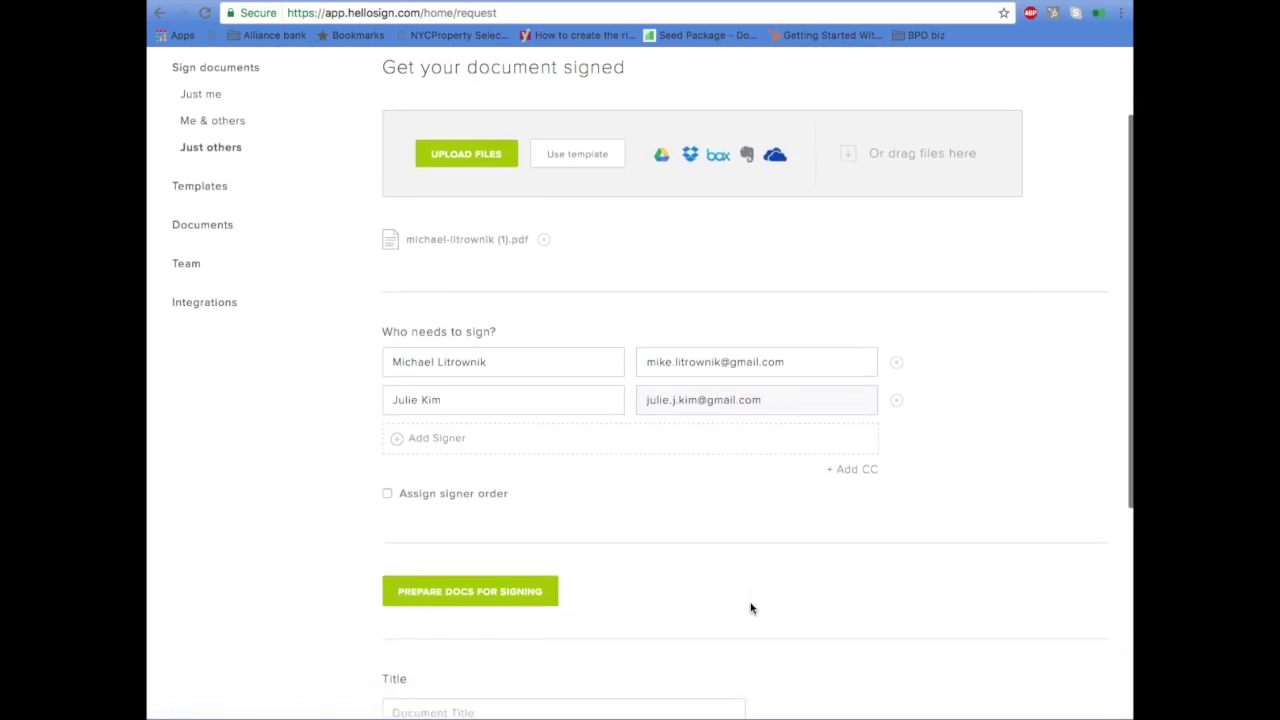
pyautogui.click(517, 567)
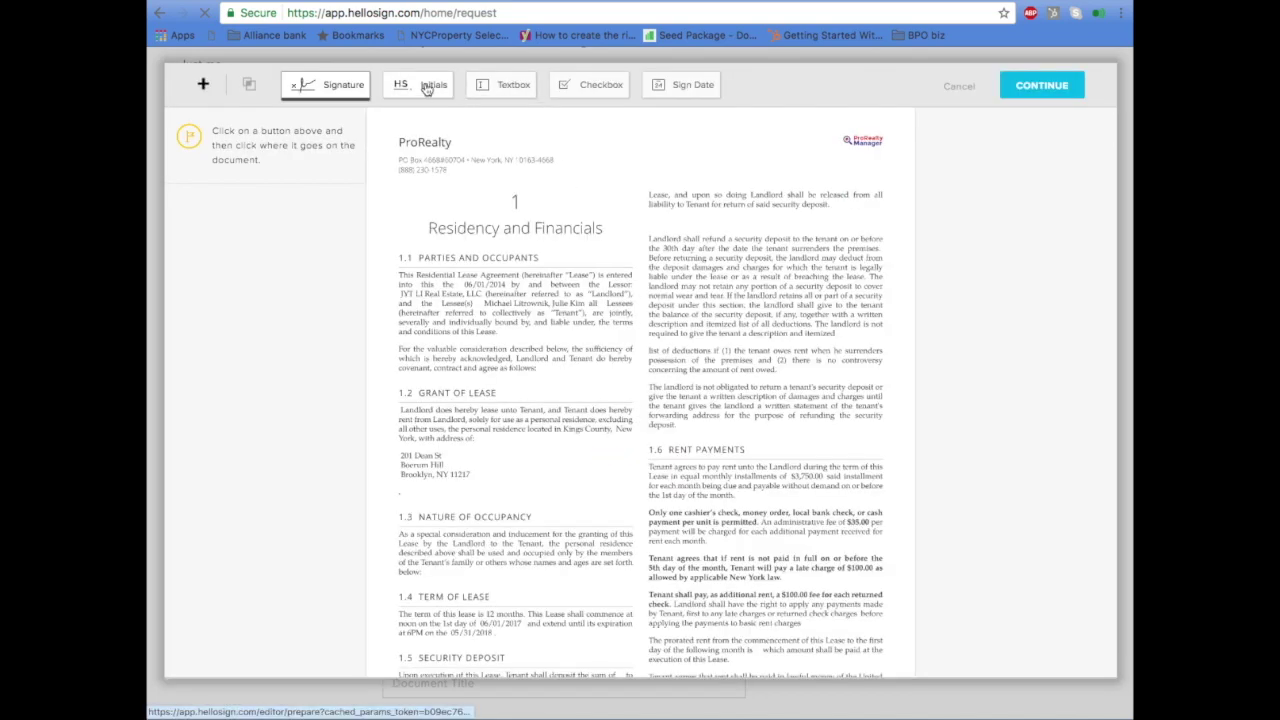
pyautogui.click(430, 85)
pyautogui.scroll(-10, 766, 310)
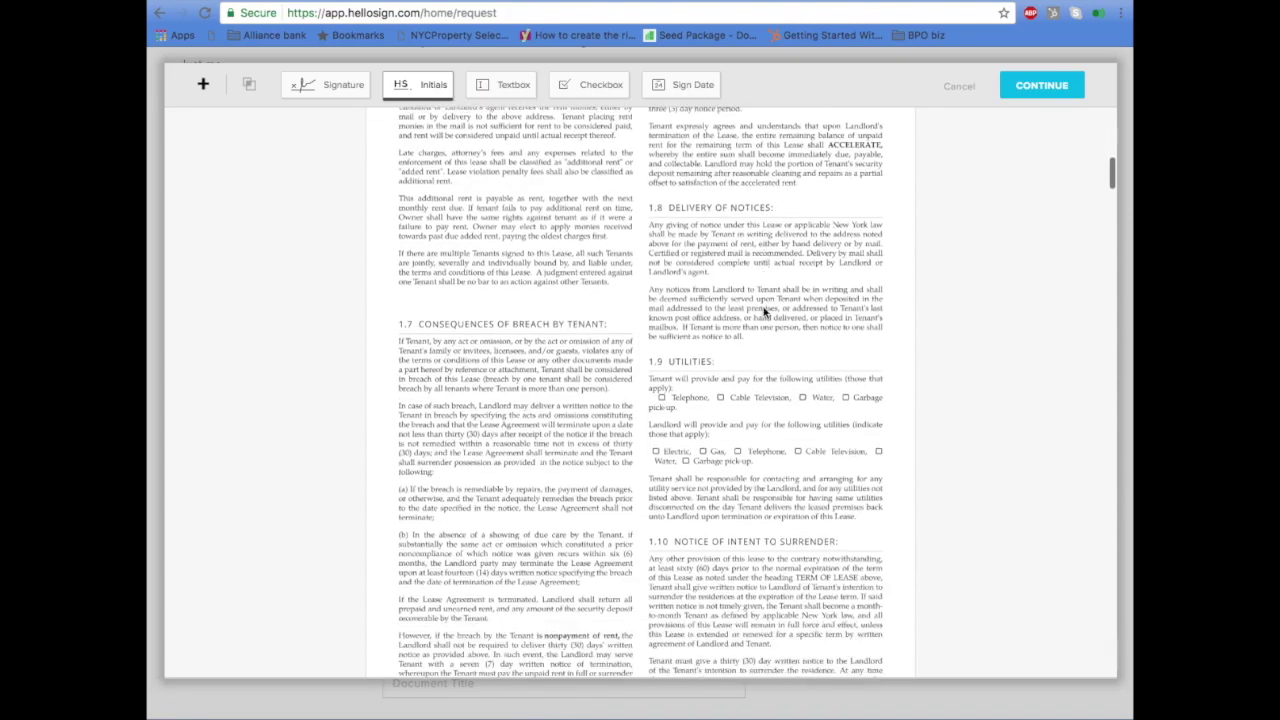
pyautogui.scroll(-15, 763, 316)
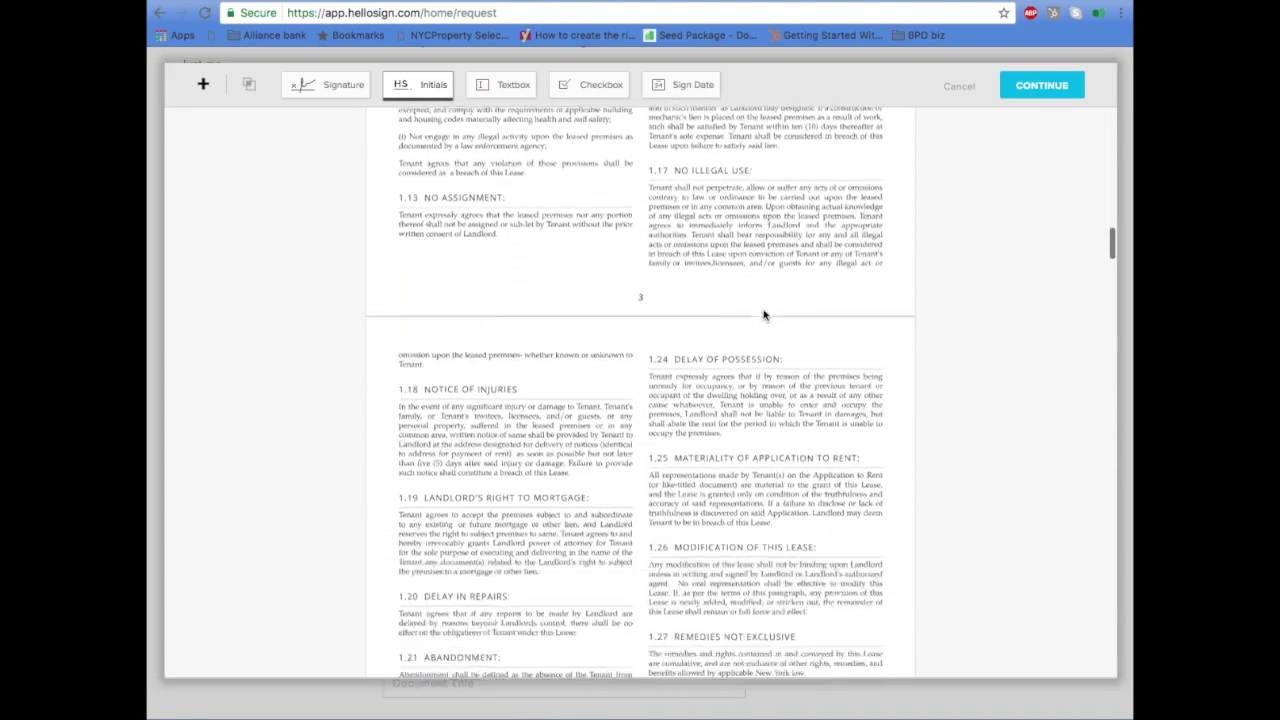
# - Place the first tenant's initials field on a lease section's signature line
pyautogui.scroll(-10, 763, 316)
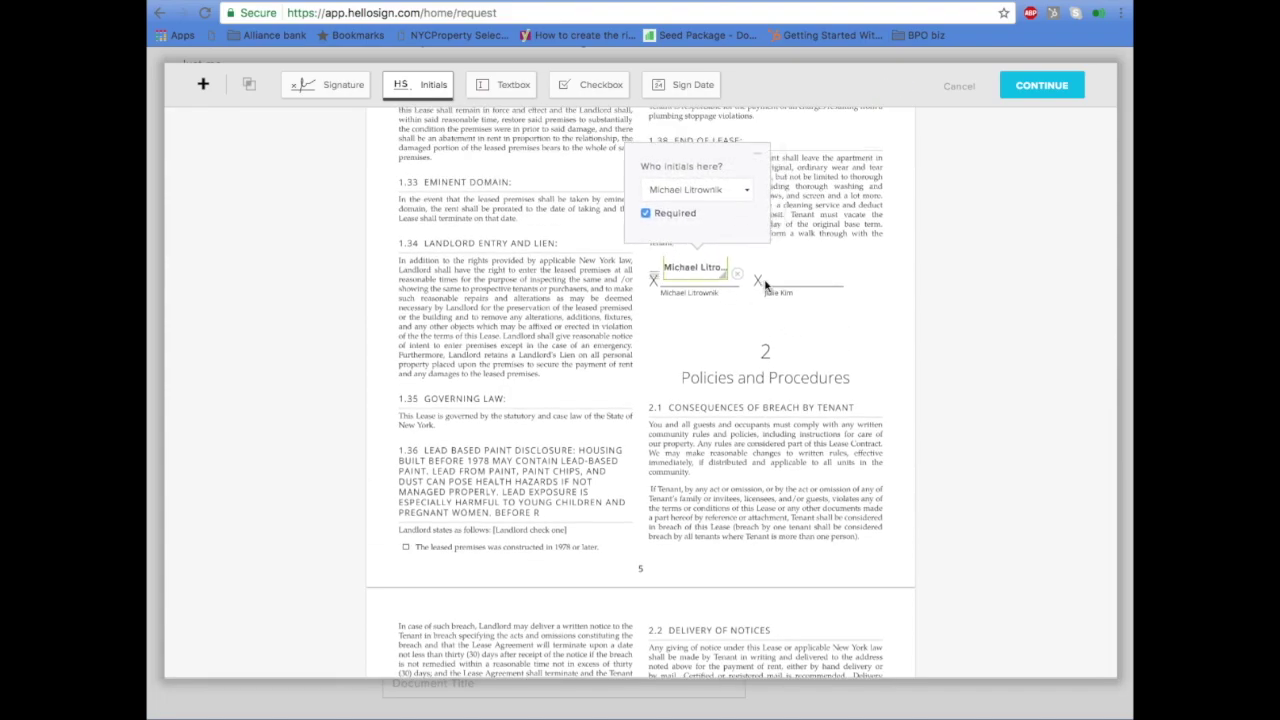
pyautogui.scroll(-5, 749, 349)
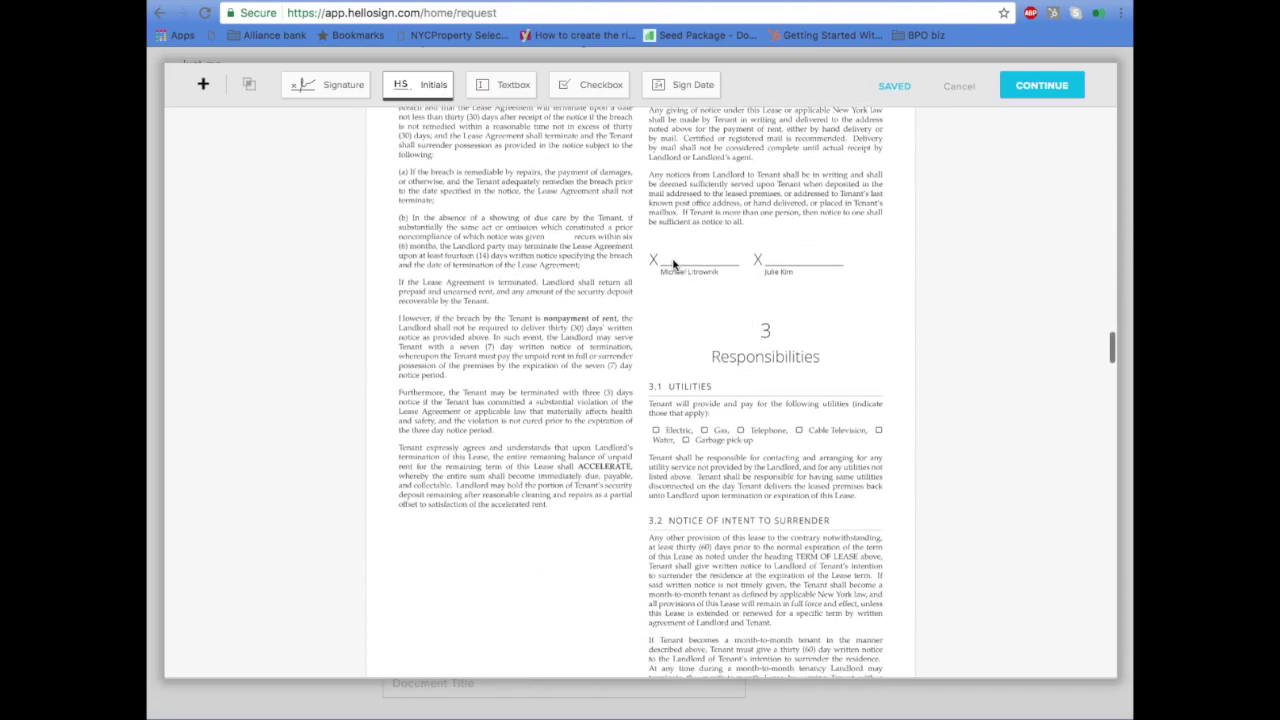
pyautogui.scroll(-5, 663, 320)
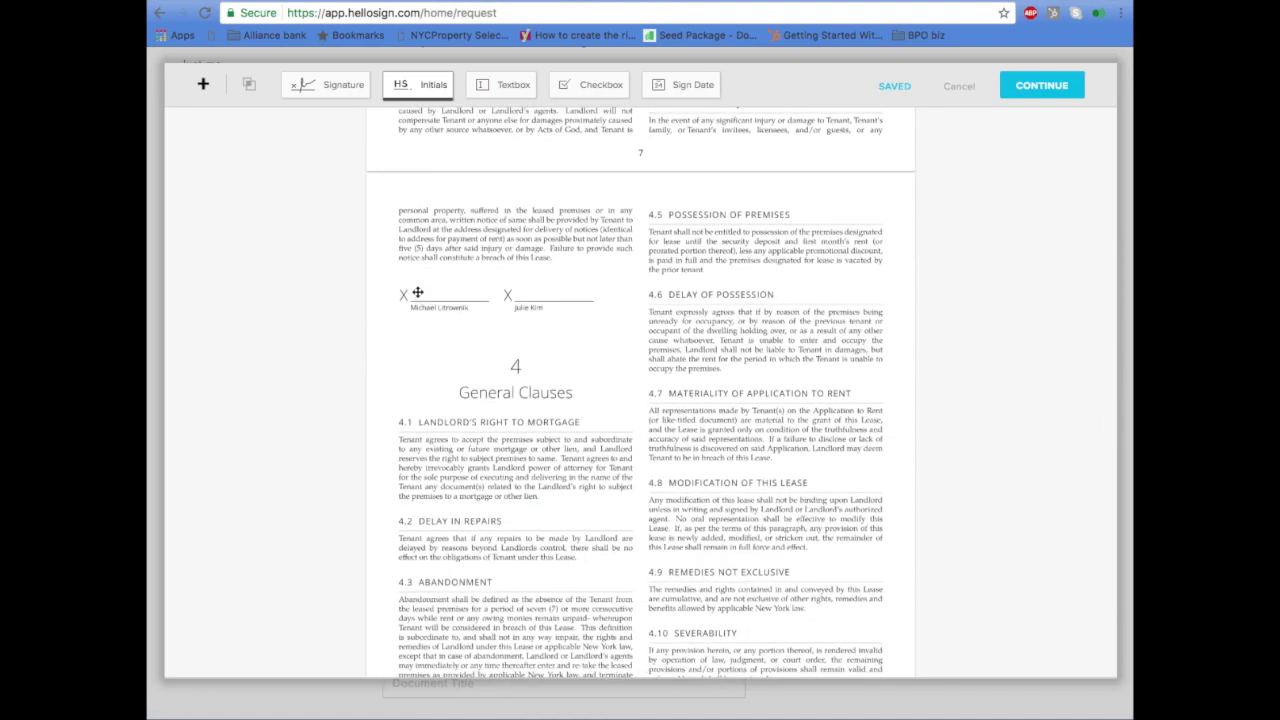
pyautogui.scroll(-15, 645, 363)
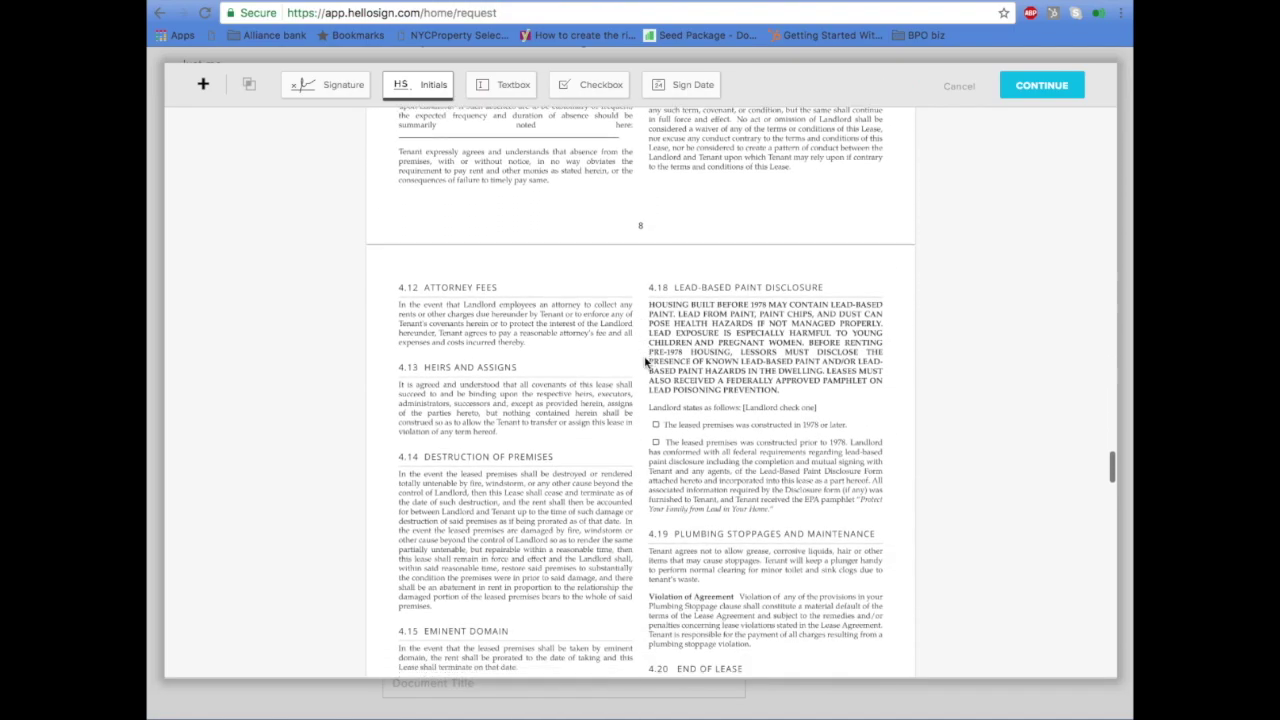
pyautogui.scroll(-1, 645, 363)
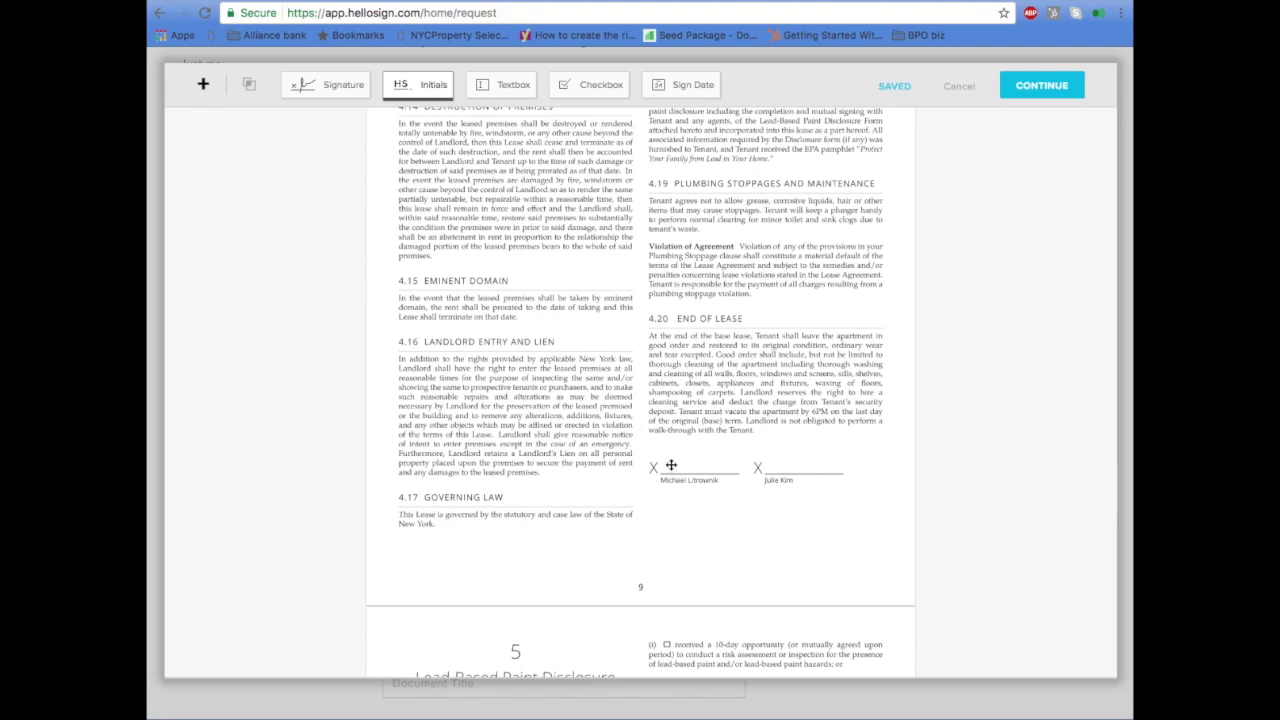
pyautogui.scroll(-8, 645, 474)
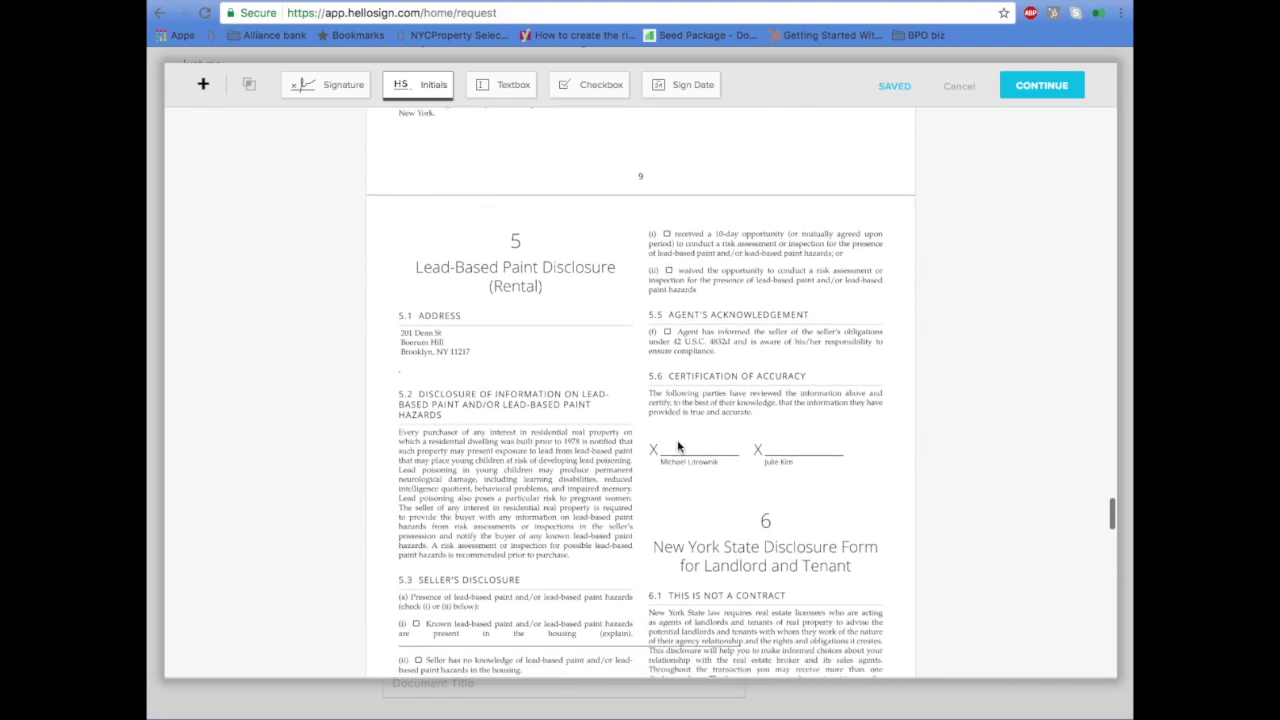
pyautogui.scroll(-8, 648, 450)
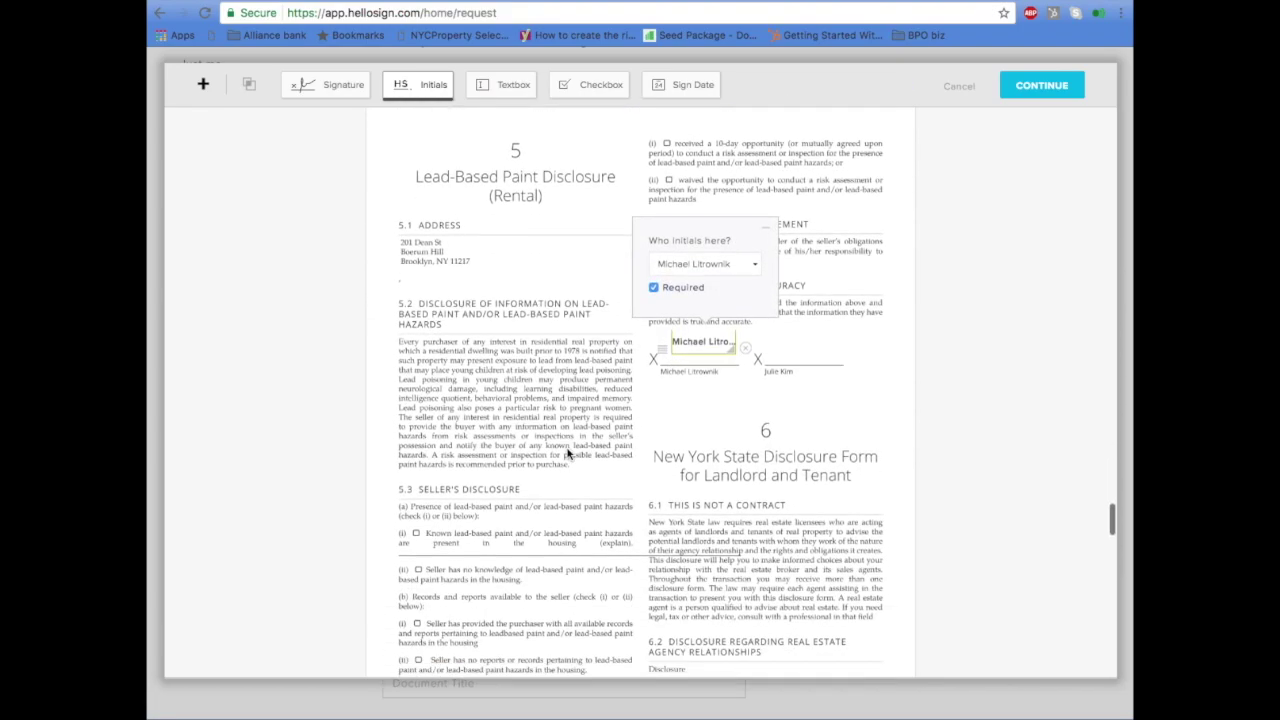
pyautogui.scroll(-5, 653, 465)
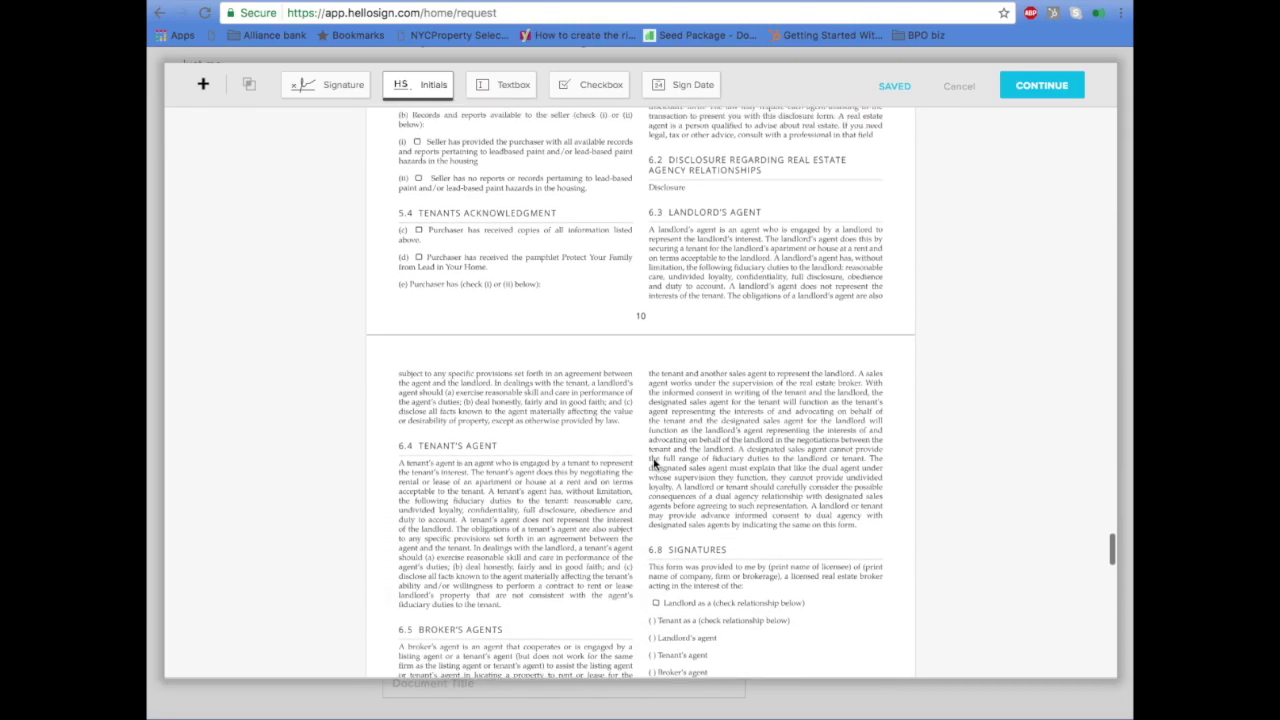
pyautogui.scroll(-7, 653, 465)
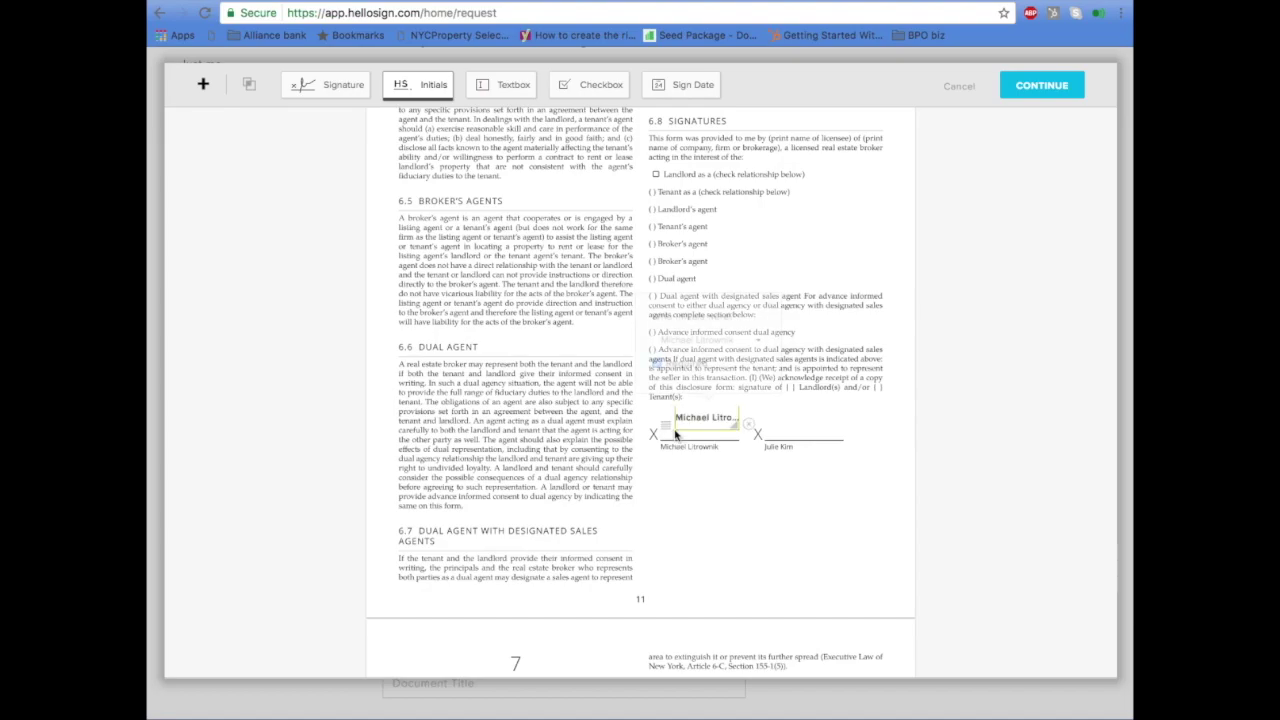
pyautogui.scroll(-5, 600, 468)
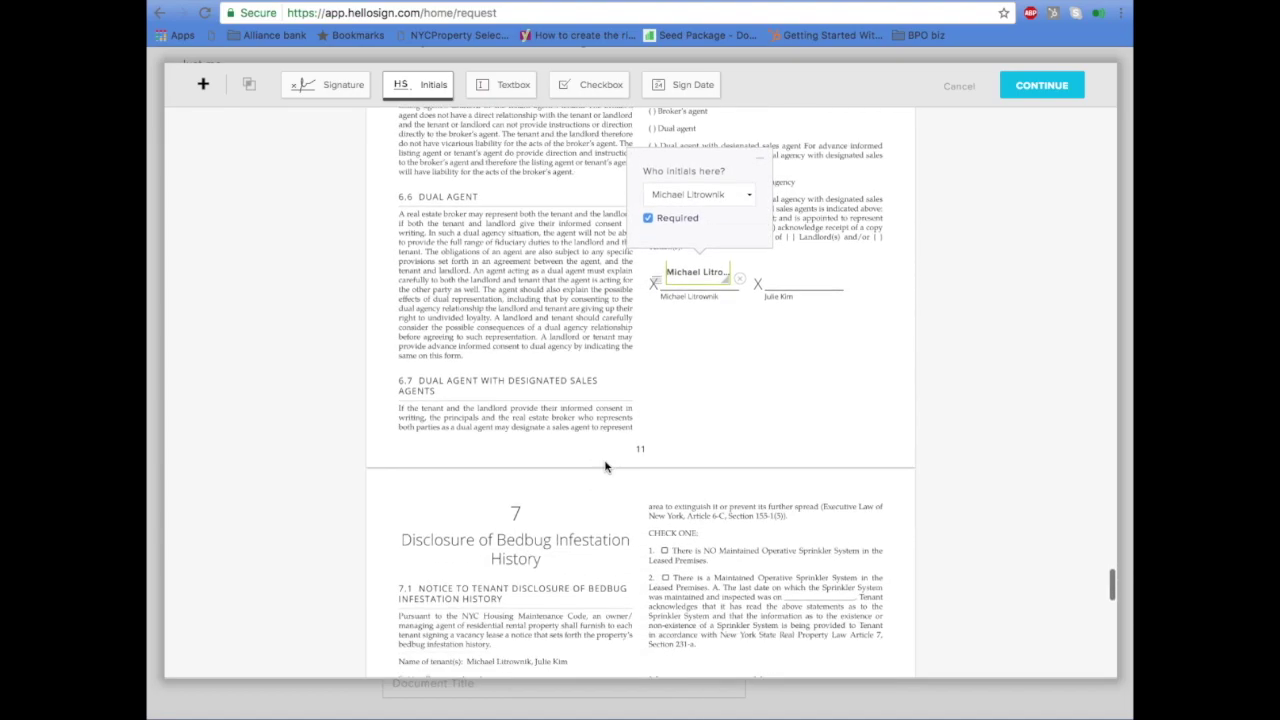
pyautogui.click(669, 491)
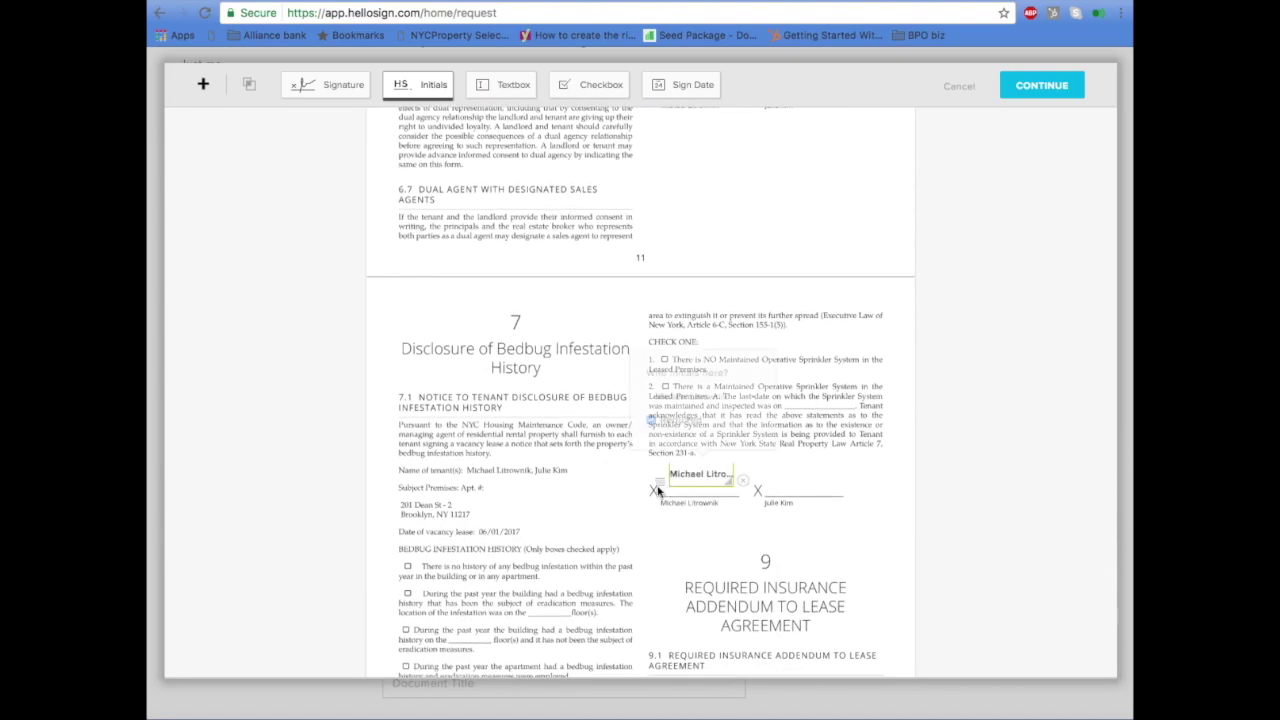
pyautogui.scroll(-5, 560, 470)
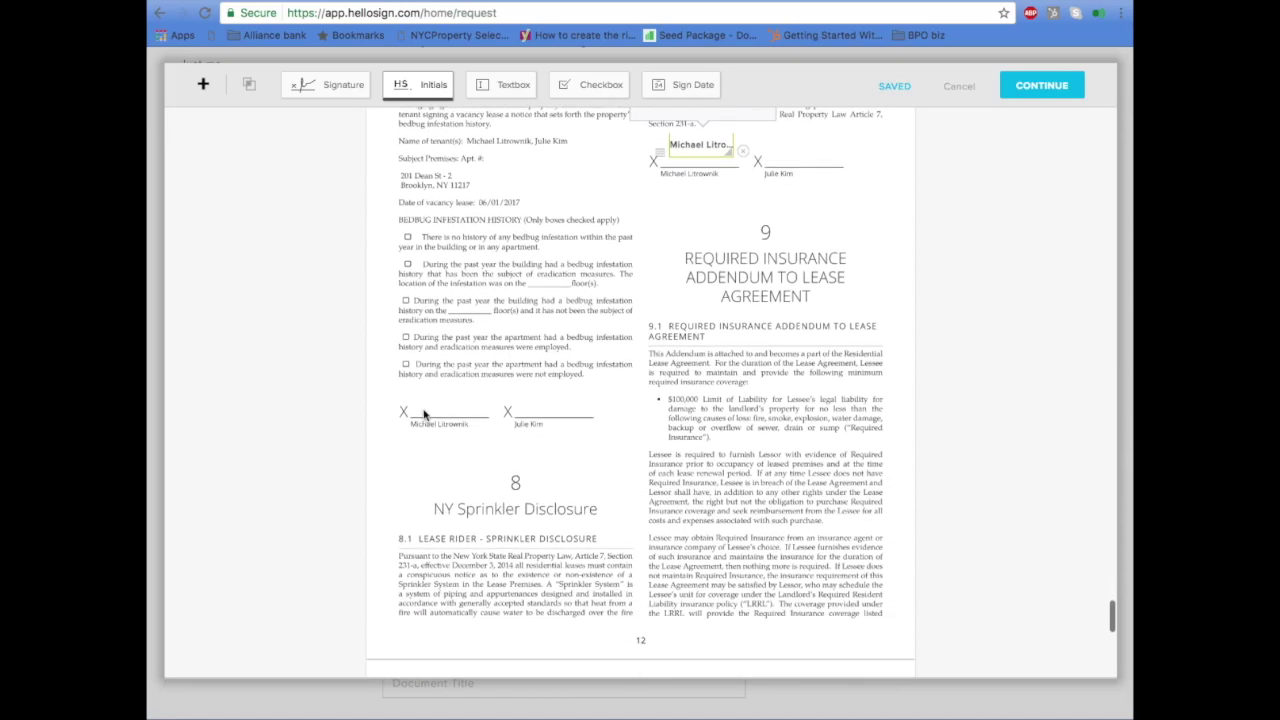
pyautogui.scroll(-6, 719, 478)
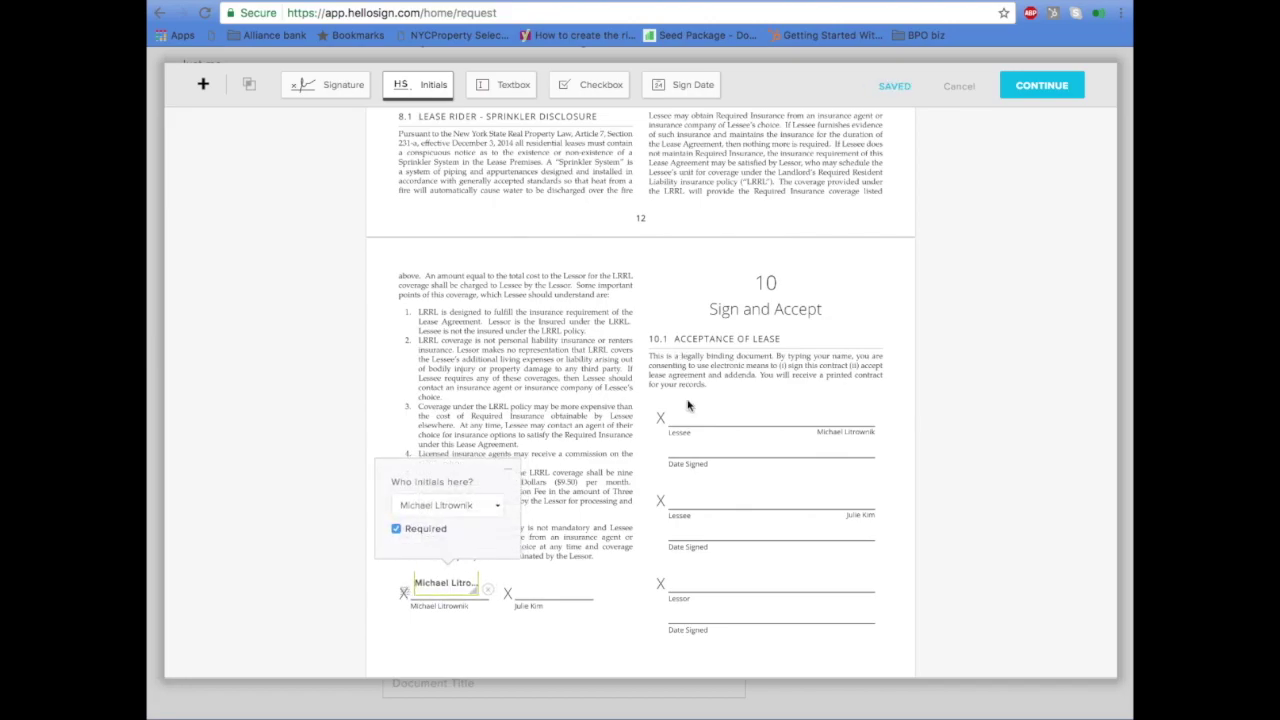
pyautogui.scroll(-5, 694, 457)
pyautogui.scroll(10, 692, 455)
pyautogui.scroll(20, 690, 456)
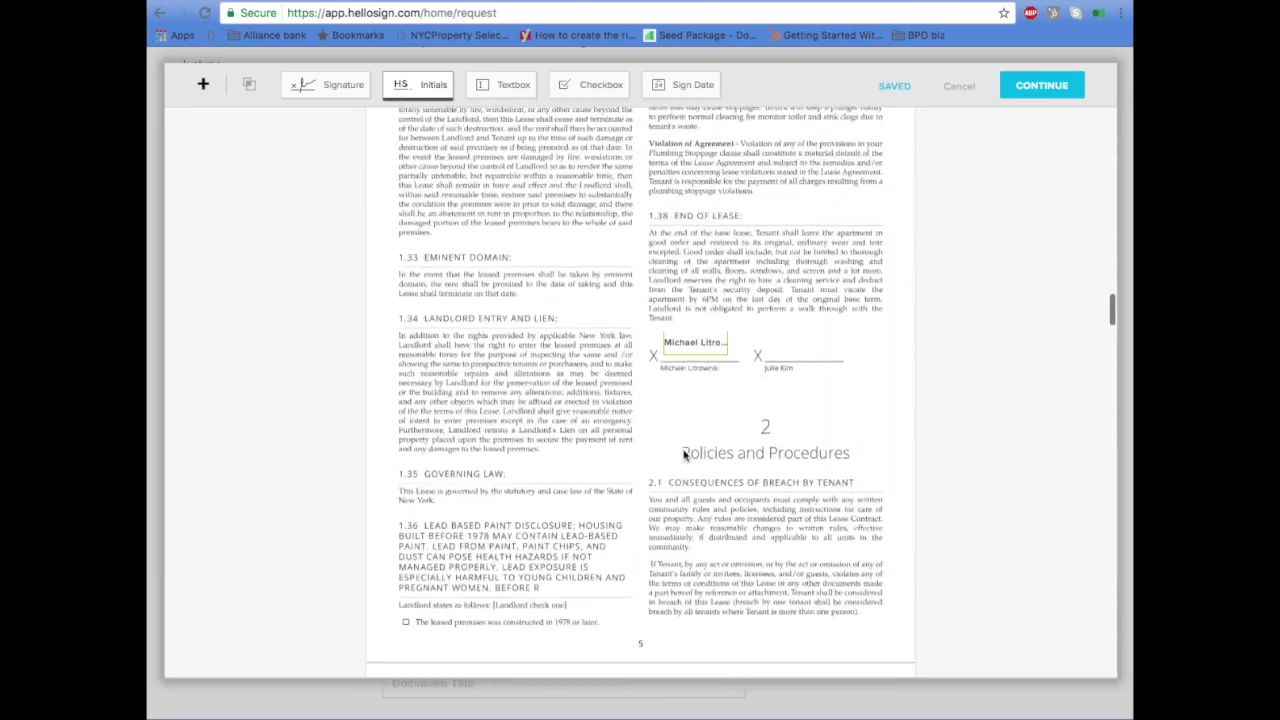
# - Add second-tenant initials fields on the first initials line and on page 8
pyautogui.scroll(20, 685, 456)
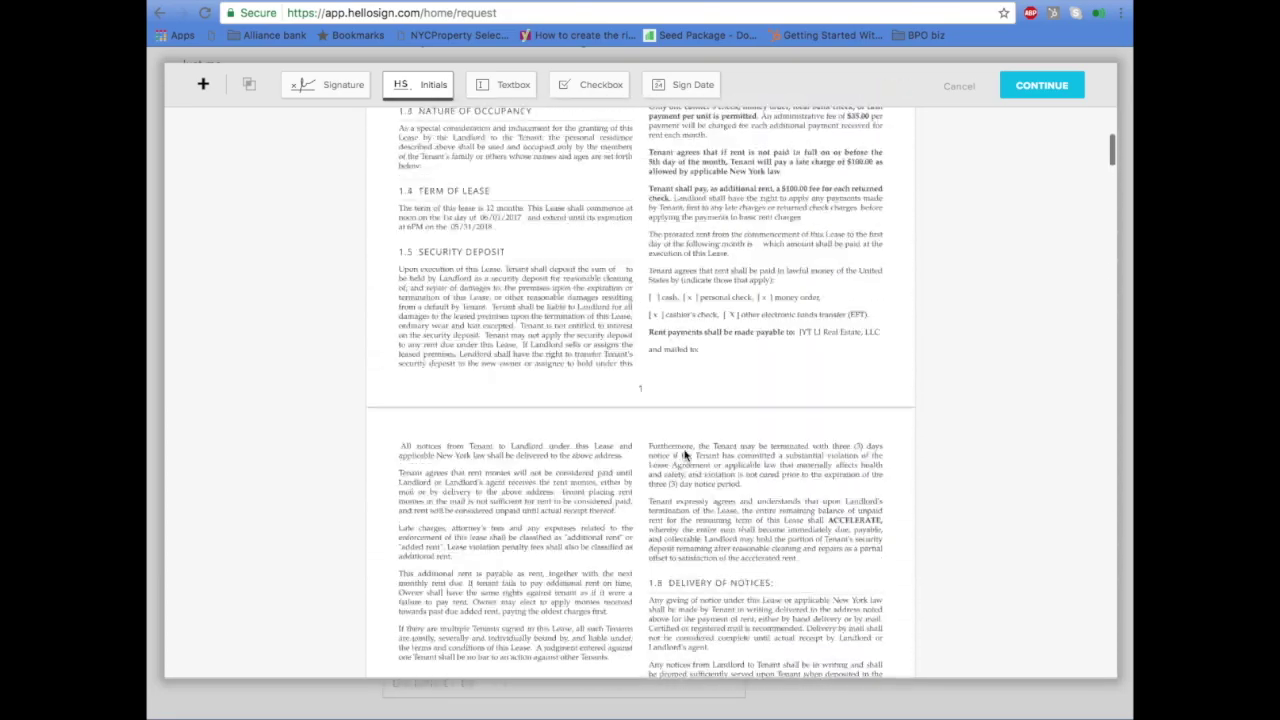
pyautogui.scroll(5, 685, 455)
pyautogui.scroll(-12, 700, 458)
pyautogui.scroll(-12, 716, 463)
pyautogui.scroll(-10, 764, 481)
pyautogui.scroll(-5, 764, 481)
pyautogui.scroll(-3, 664, 528)
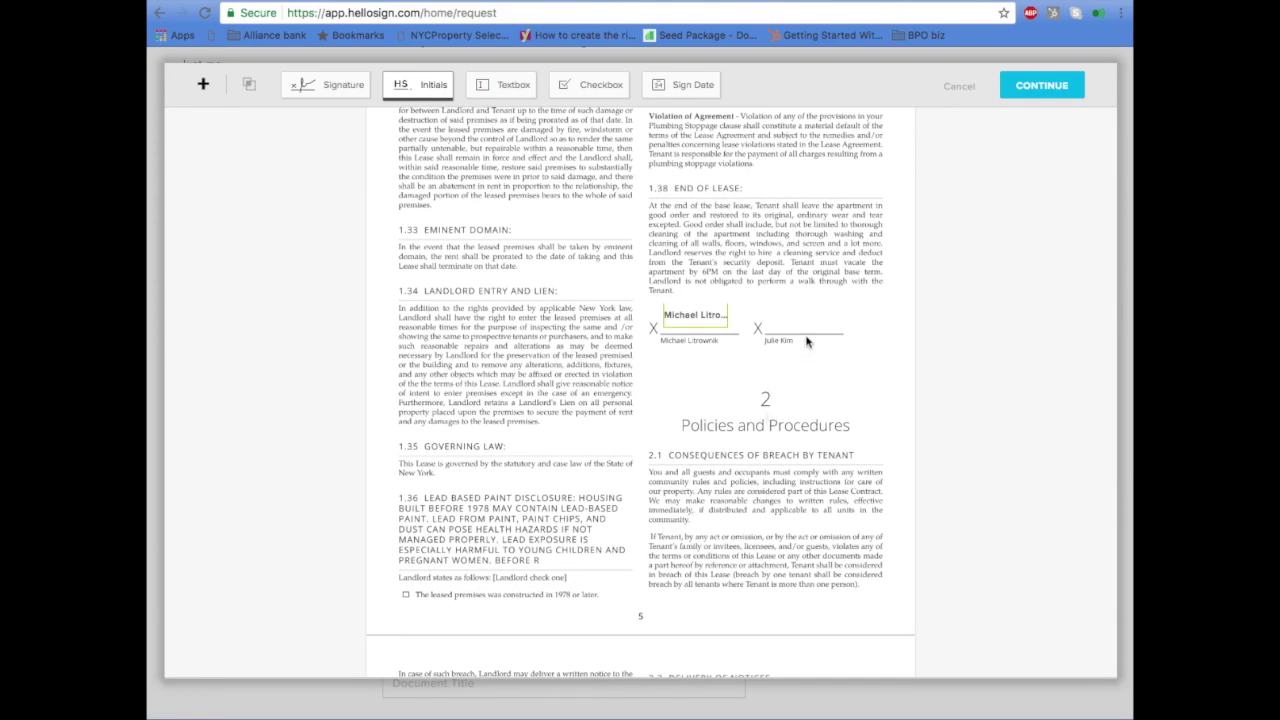
pyautogui.click(777, 323)
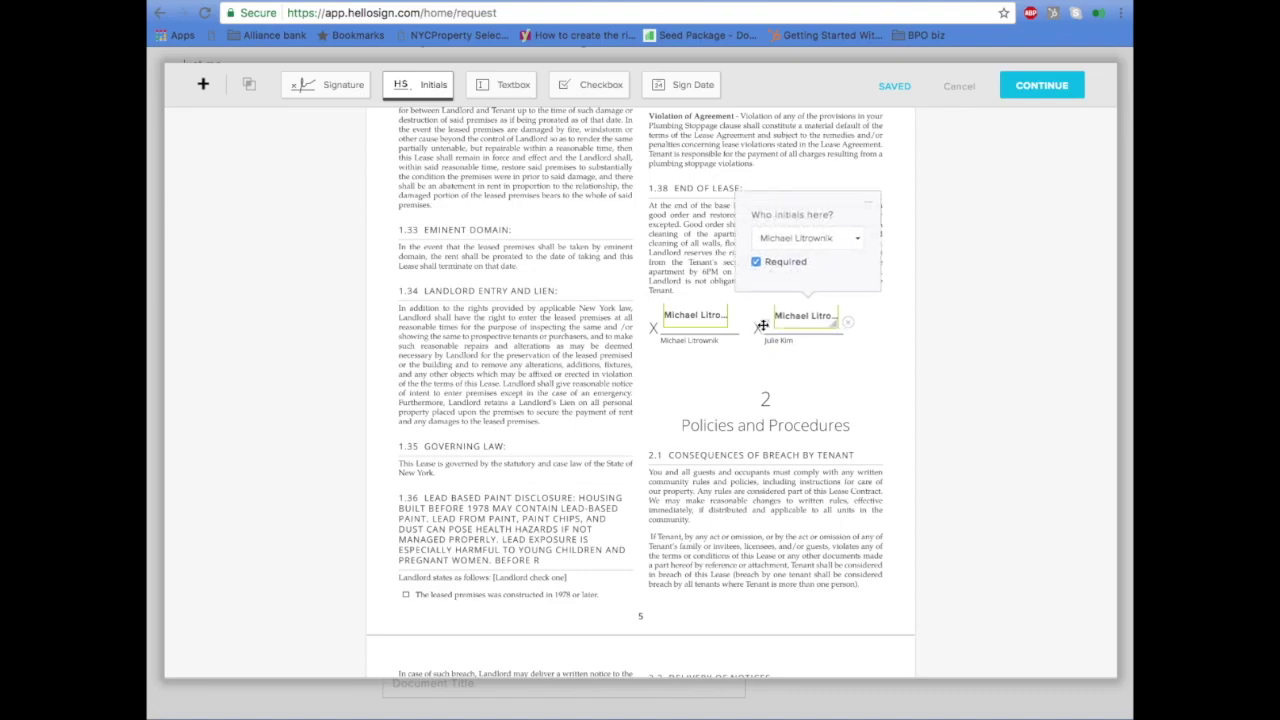
pyautogui.click(803, 251)
pyautogui.scroll(-15, 771, 398)
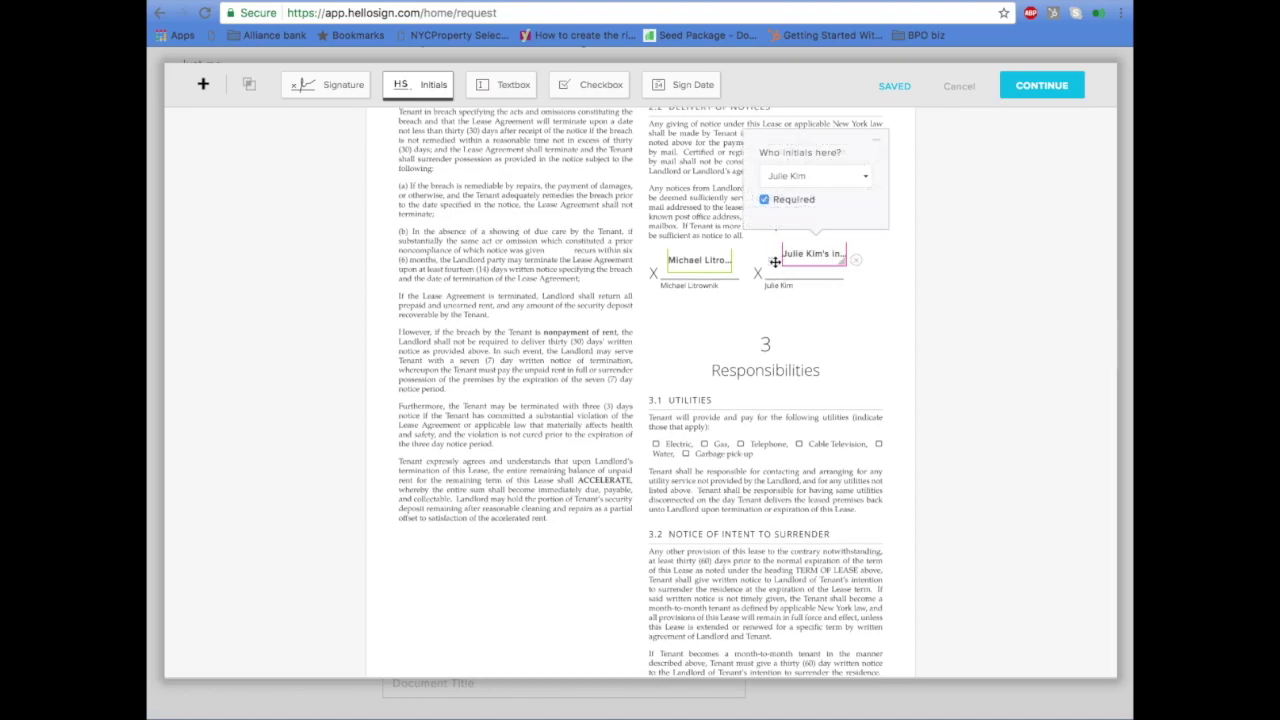
pyautogui.scroll(-5, 655, 376)
pyautogui.scroll(-8, 655, 376)
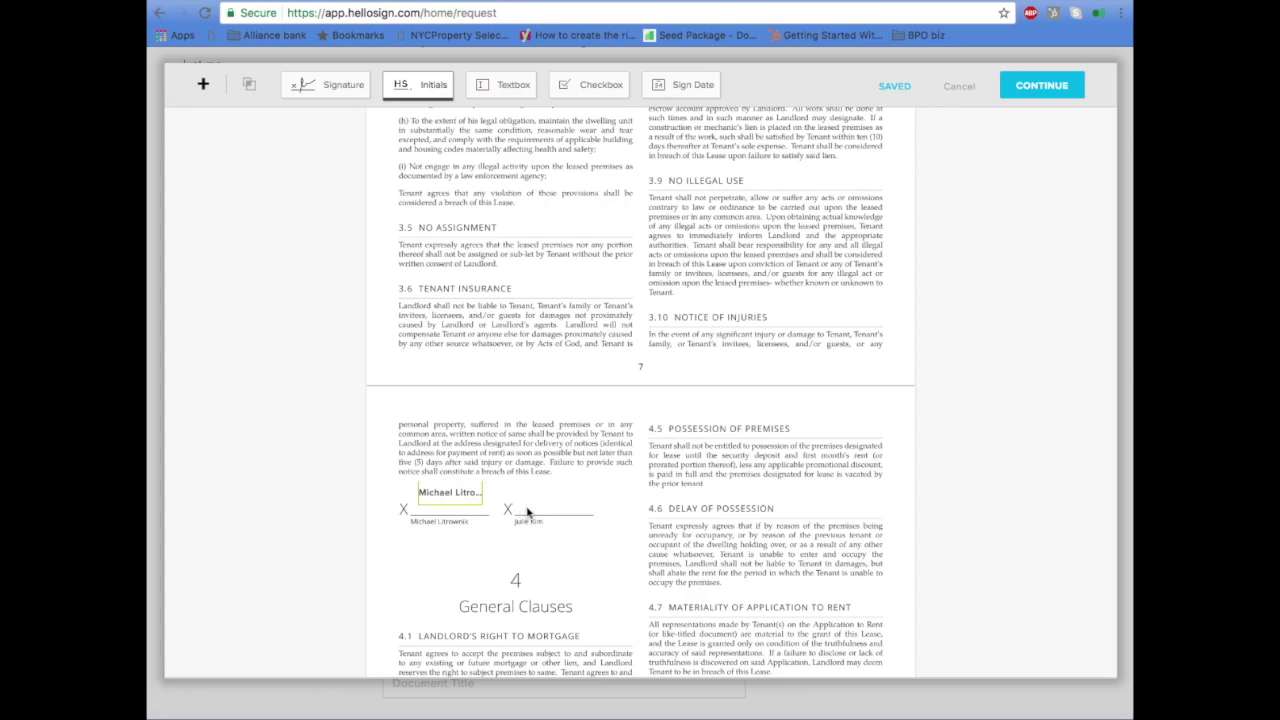
pyautogui.click(529, 513)
# - Add the second tenant's initials after section 4.20, under section 5.6, and in the signatures block
pyautogui.scroll(-10, 681, 516)
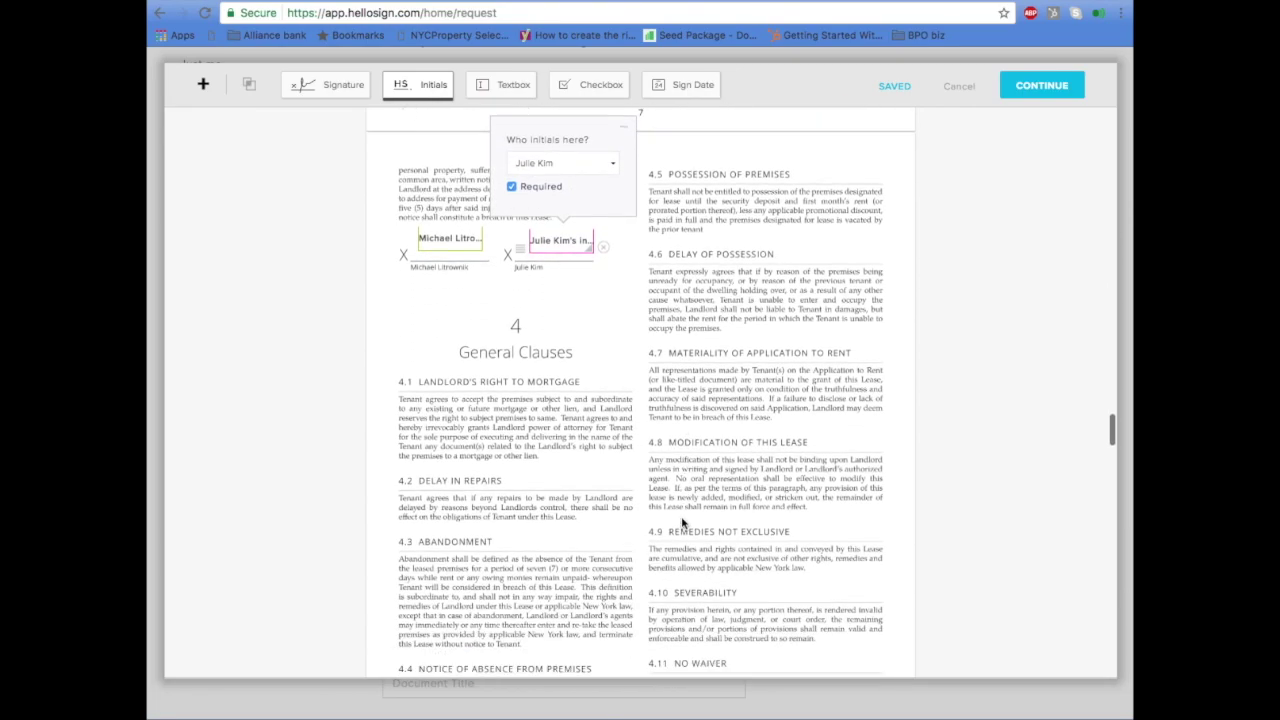
pyautogui.scroll(-8, 681, 521)
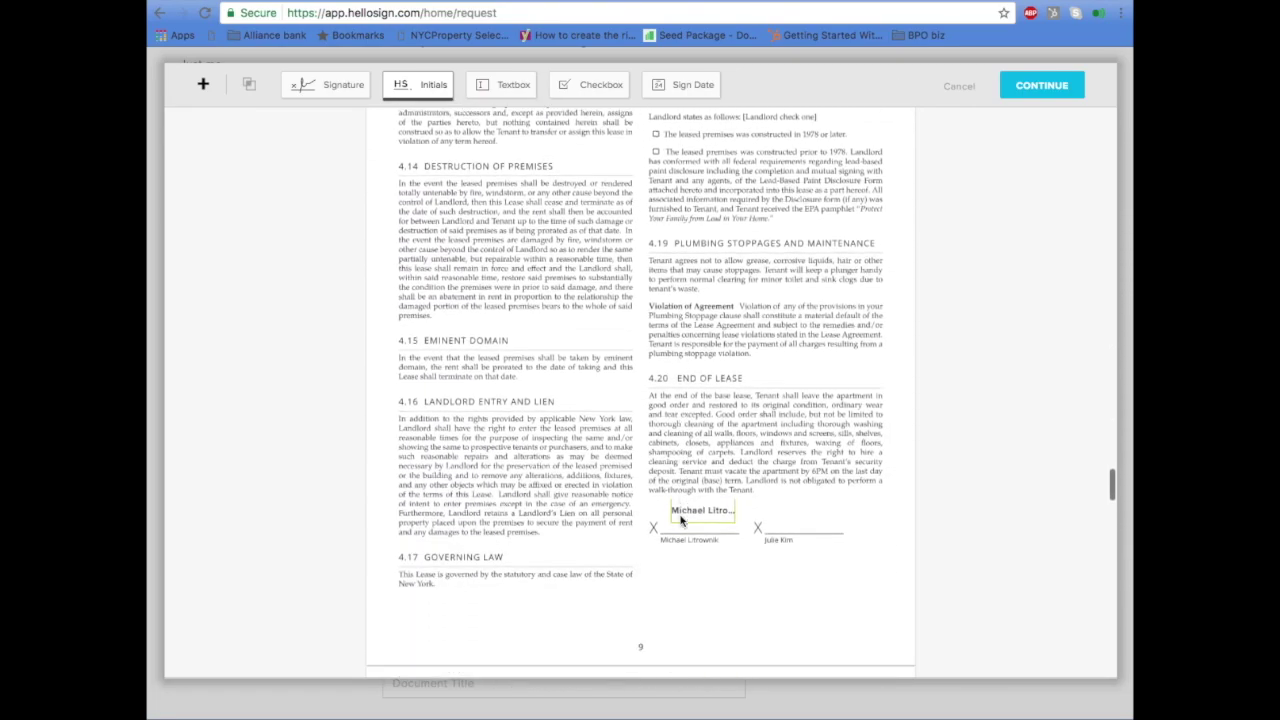
pyautogui.click(777, 376)
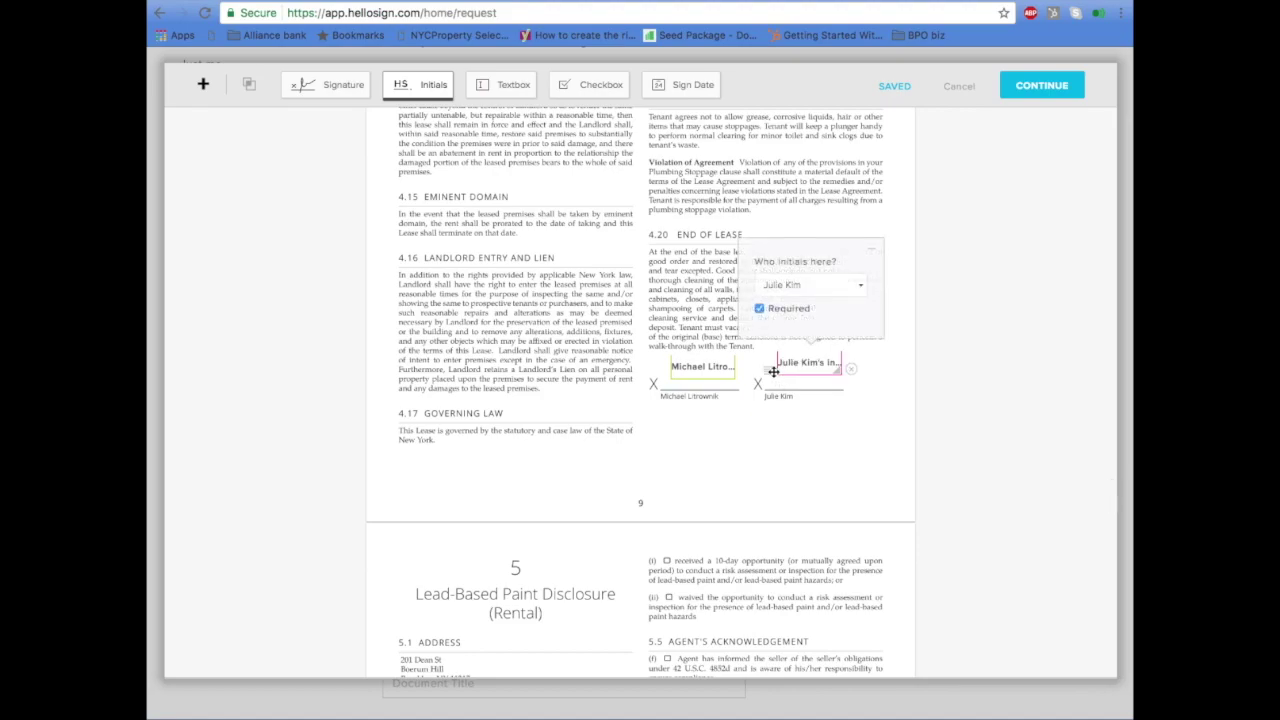
pyautogui.scroll(-4, 735, 455)
pyautogui.scroll(-3, 735, 455)
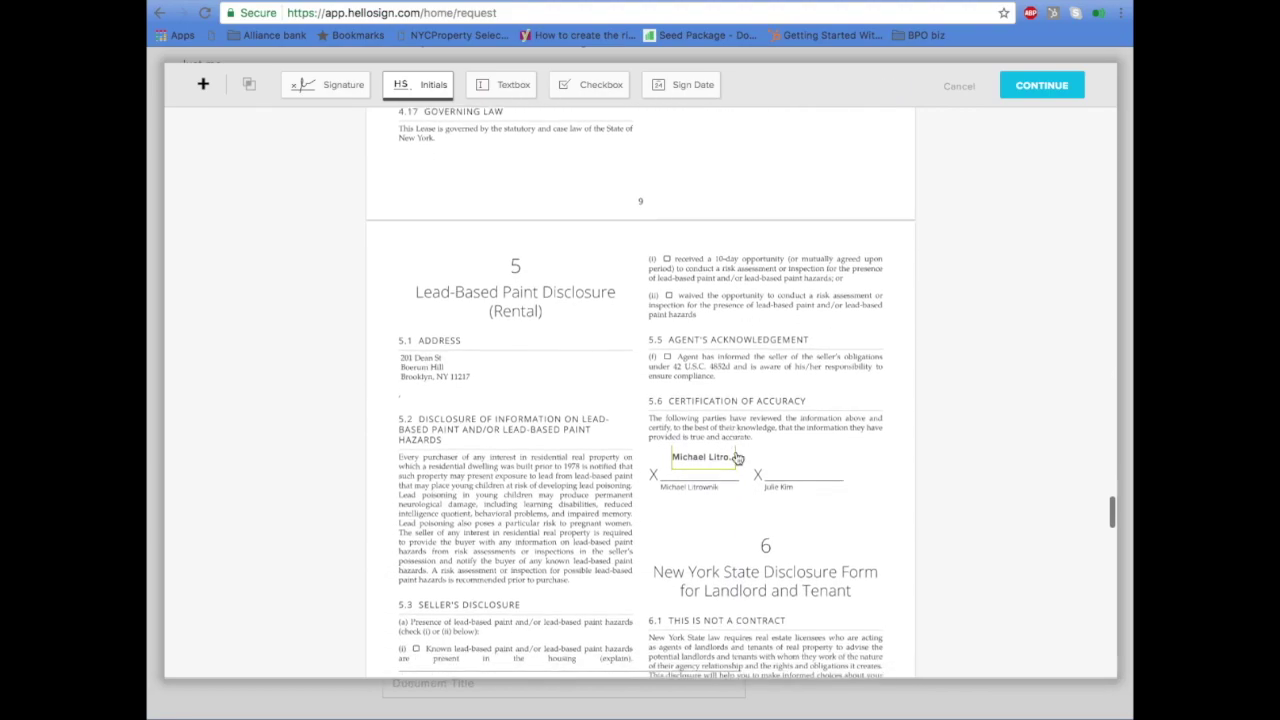
pyautogui.click(779, 462)
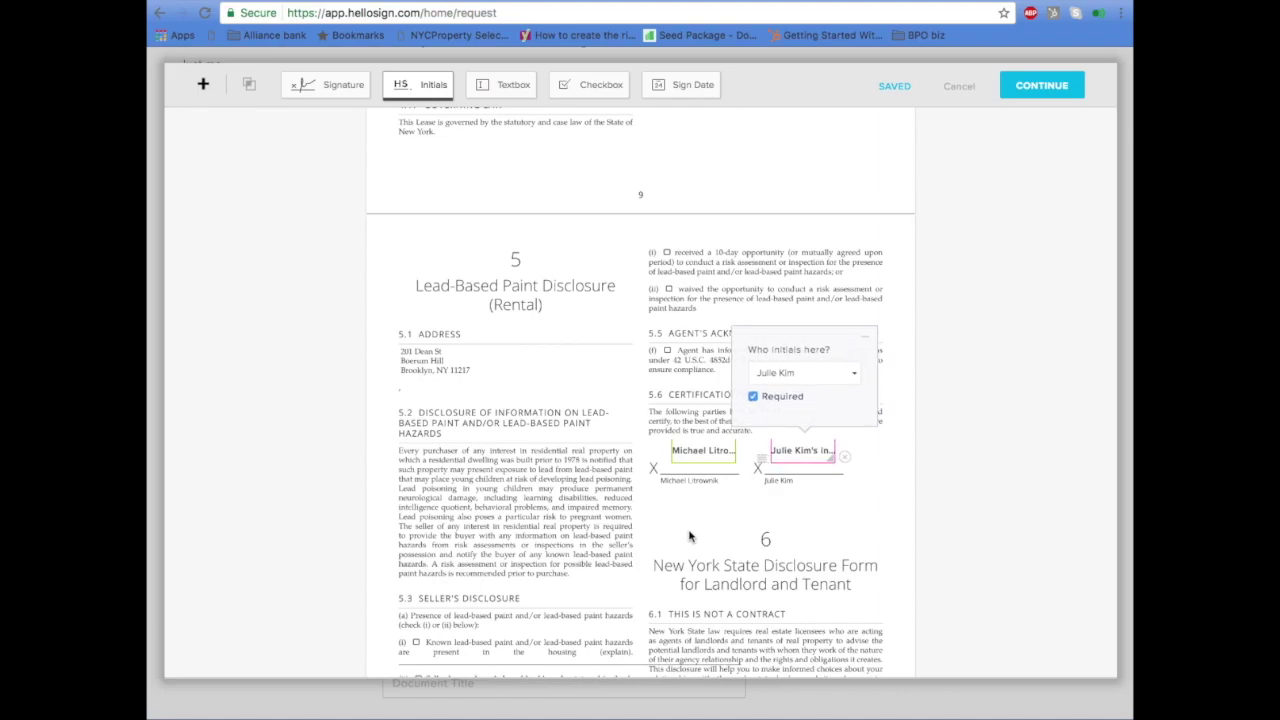
pyautogui.scroll(-14, 689, 537)
pyautogui.scroll(-5, 689, 537)
pyautogui.click(774, 421)
# - Add the second tenant's initials on the sprinkler page, bedbug disclosure, and last initials line
pyautogui.scroll(-5, 749, 475)
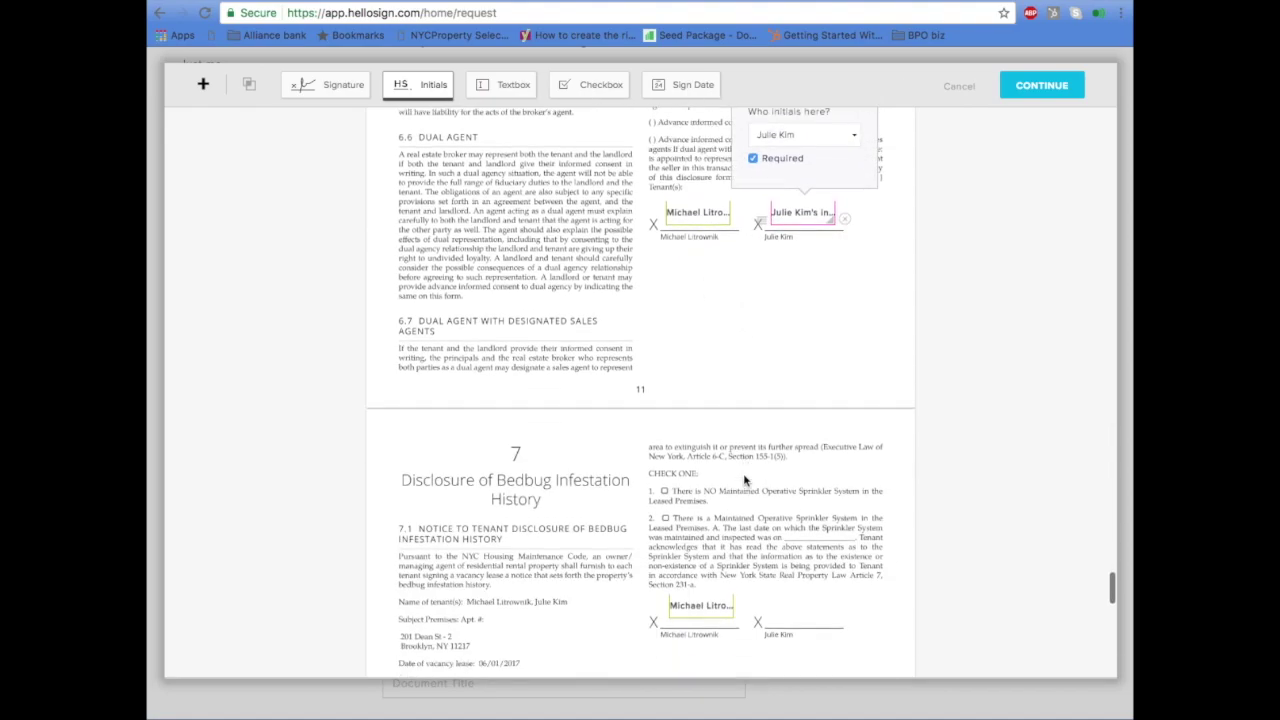
pyautogui.click(777, 469)
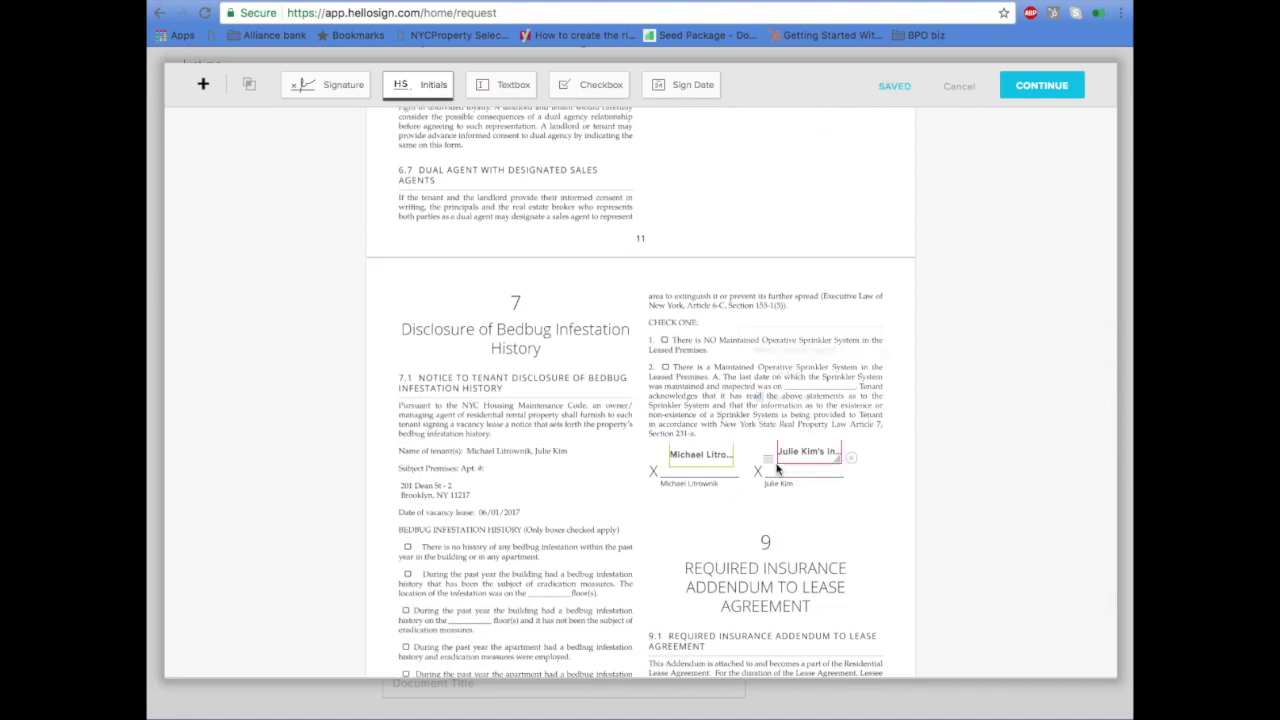
pyautogui.scroll(-1, 726, 497)
pyautogui.scroll(-4, 726, 497)
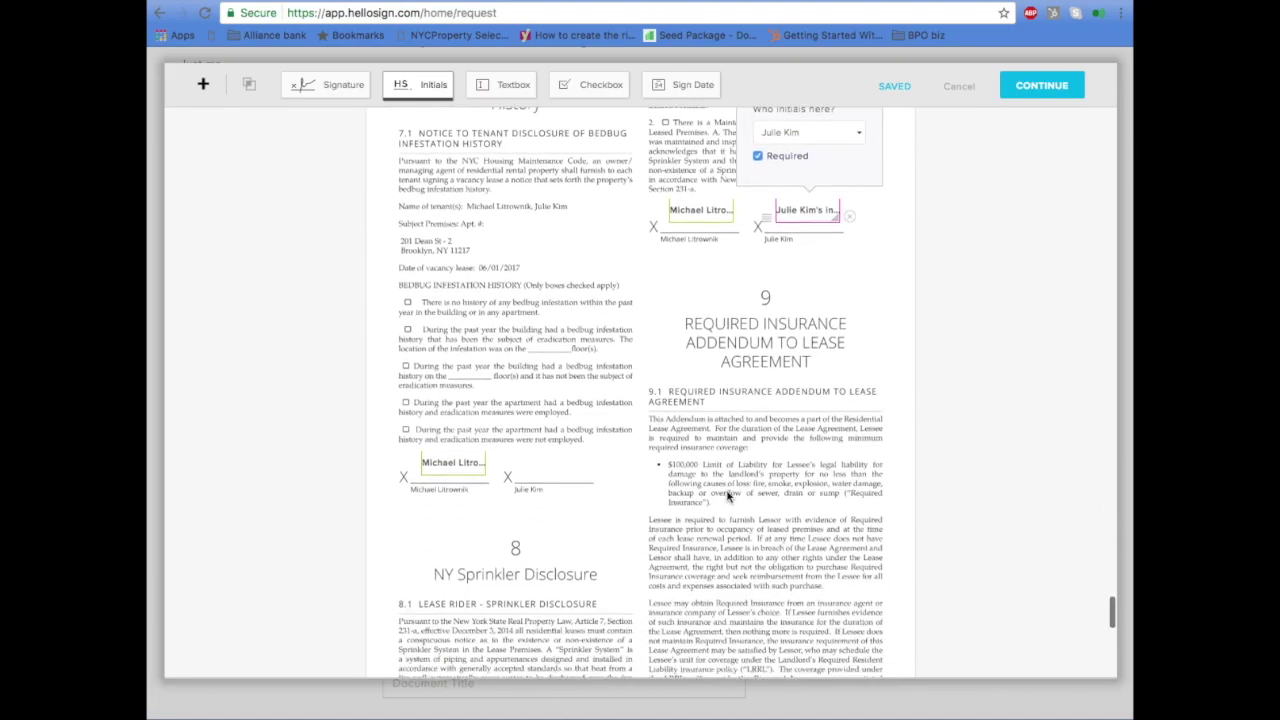
pyautogui.click(527, 396)
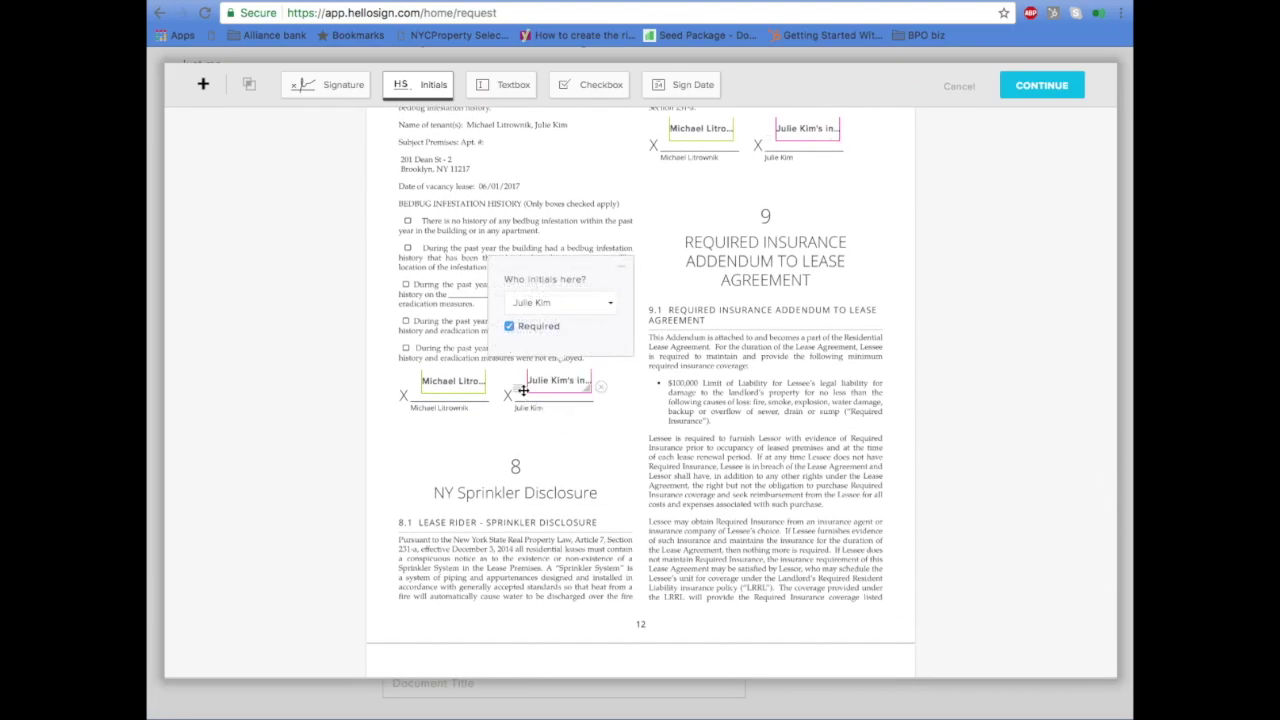
pyautogui.scroll(-5, 660, 453)
pyautogui.scroll(-1, 690, 452)
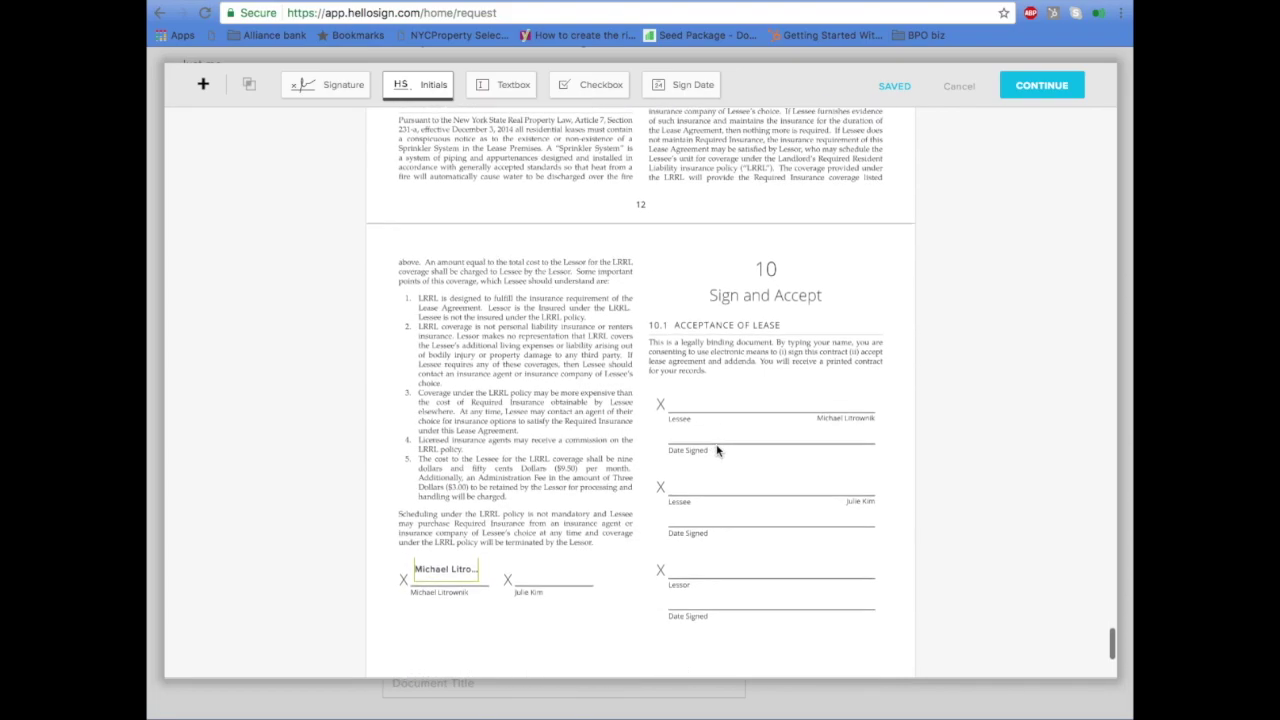
pyautogui.click(522, 579)
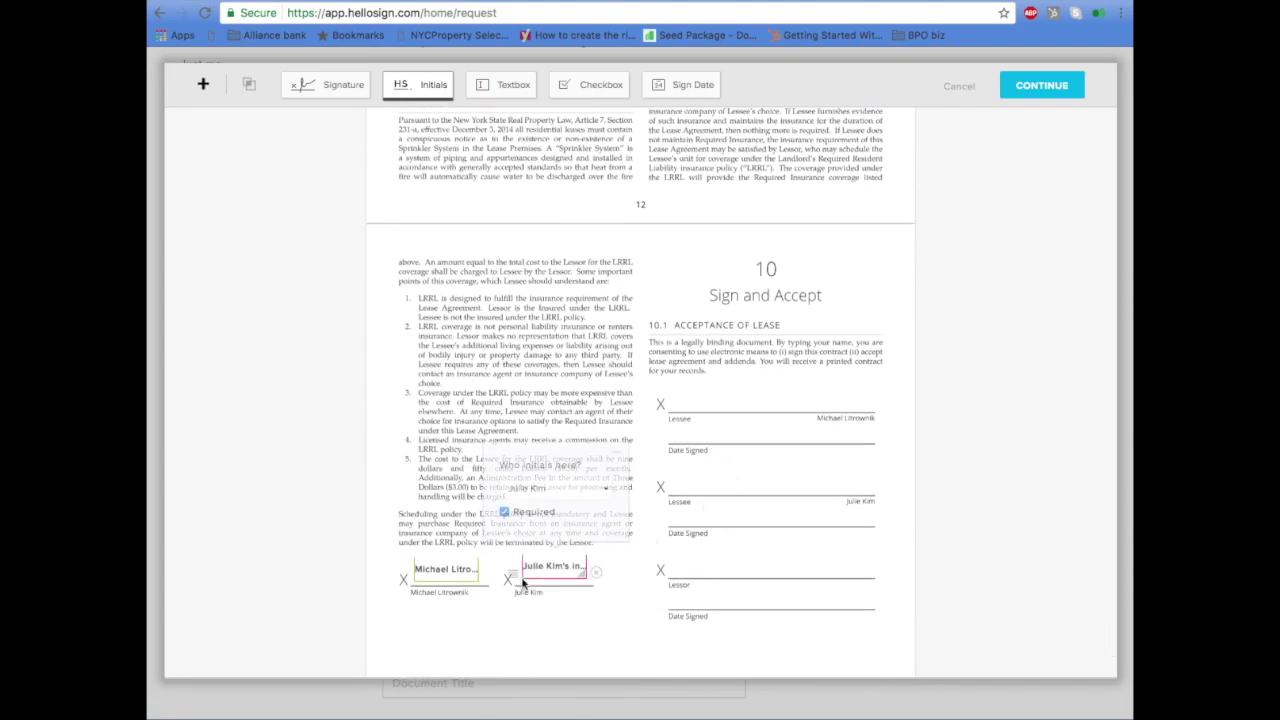
pyautogui.click(340, 87)
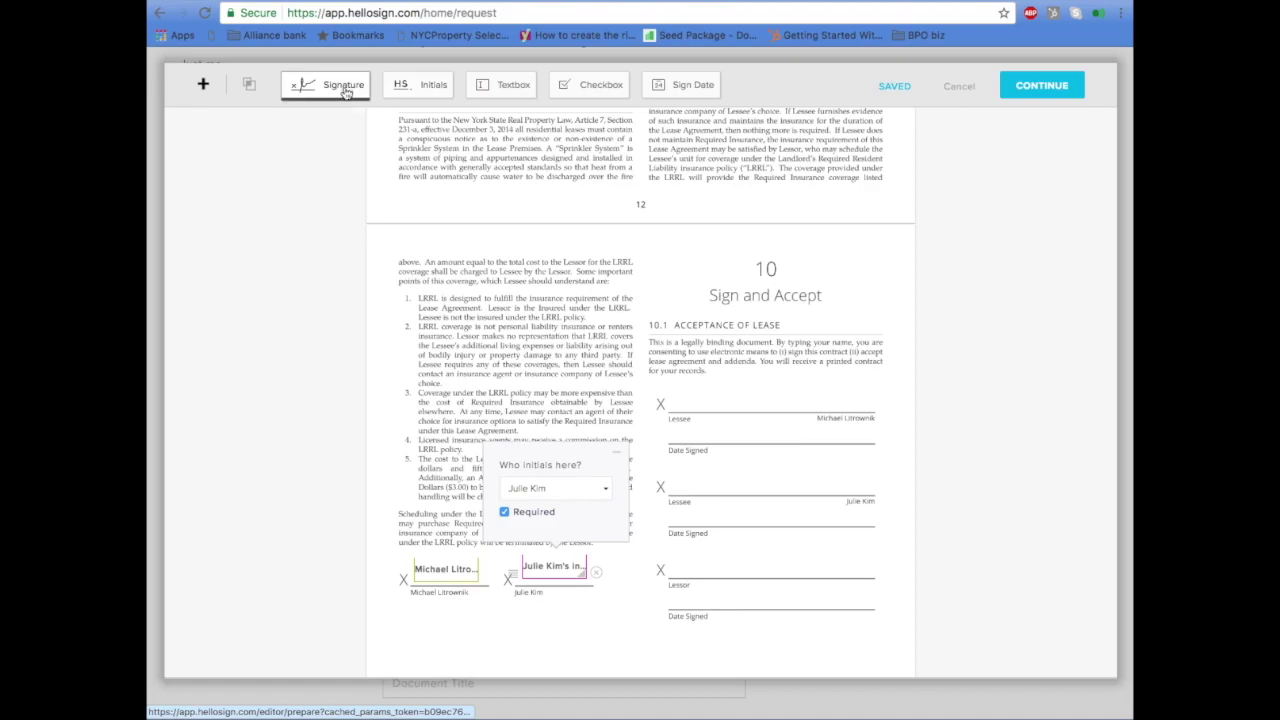
# - Place signature fields on both Lessee lines, assigning the first line to the first tenant
pyautogui.click(686, 408)
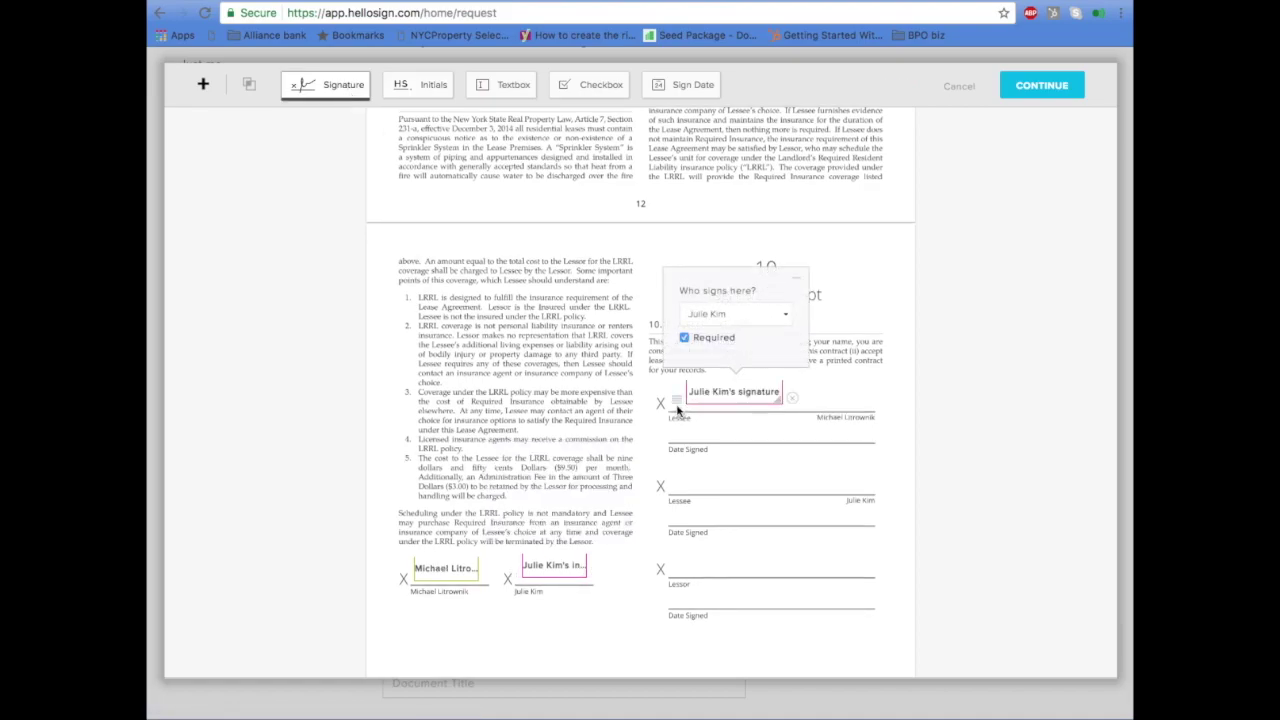
pyautogui.moveTo(779, 403); pyautogui.dragTo(823, 404)
pyautogui.moveTo(678, 402); pyautogui.dragTo(672, 484)
pyautogui.click(664, 398)
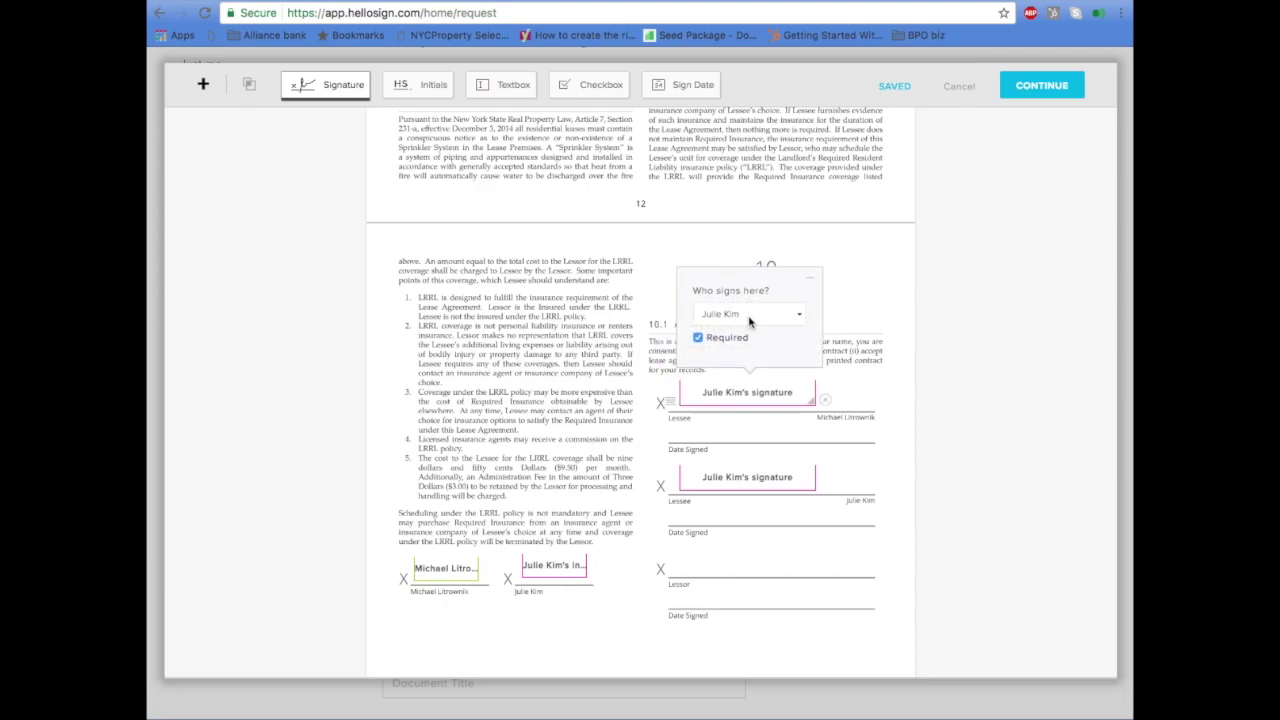
pyautogui.click(745, 315)
pyautogui.click(739, 311)
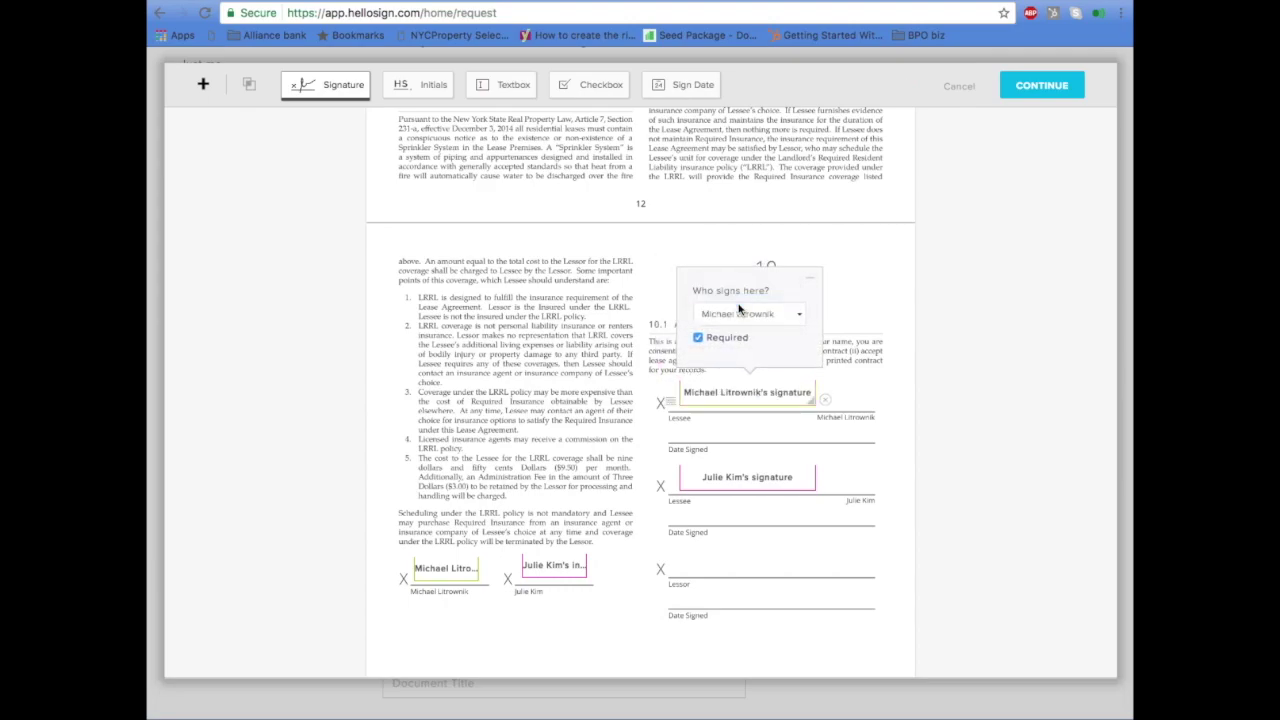
# - Add a signature field on the Lessor line and review its signer settings
pyautogui.click(690, 577)
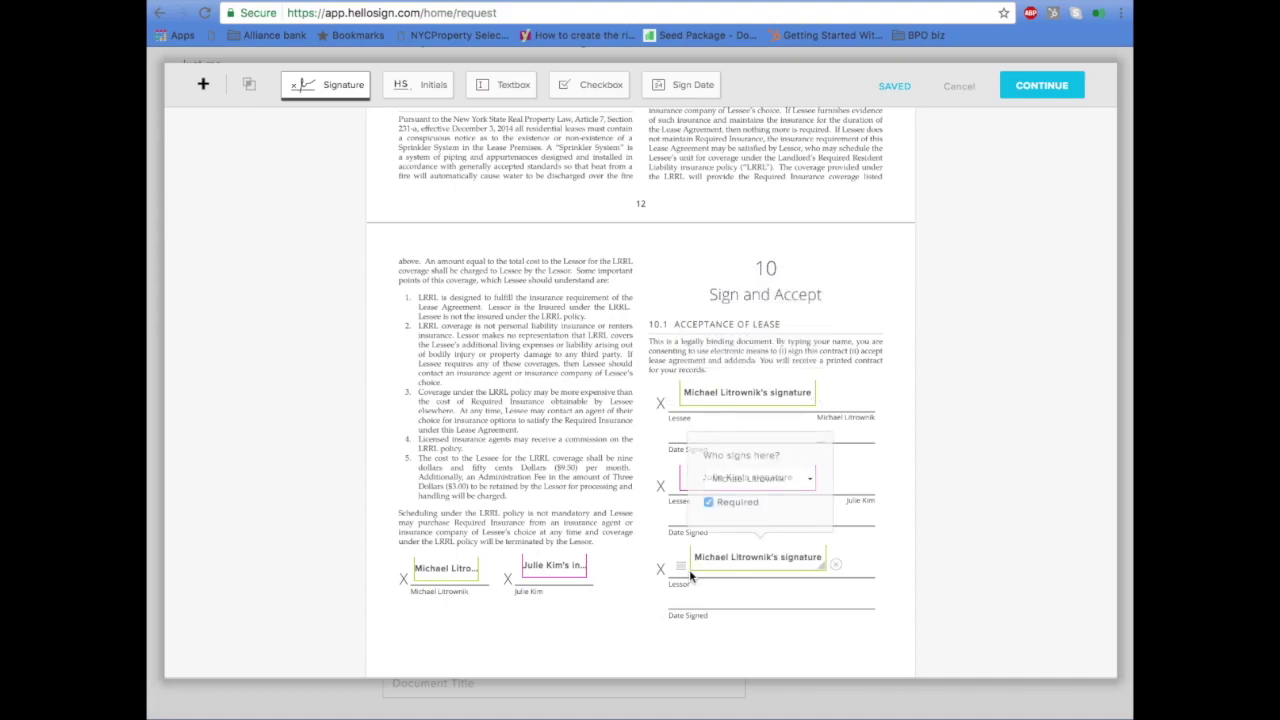
pyautogui.click(757, 482)
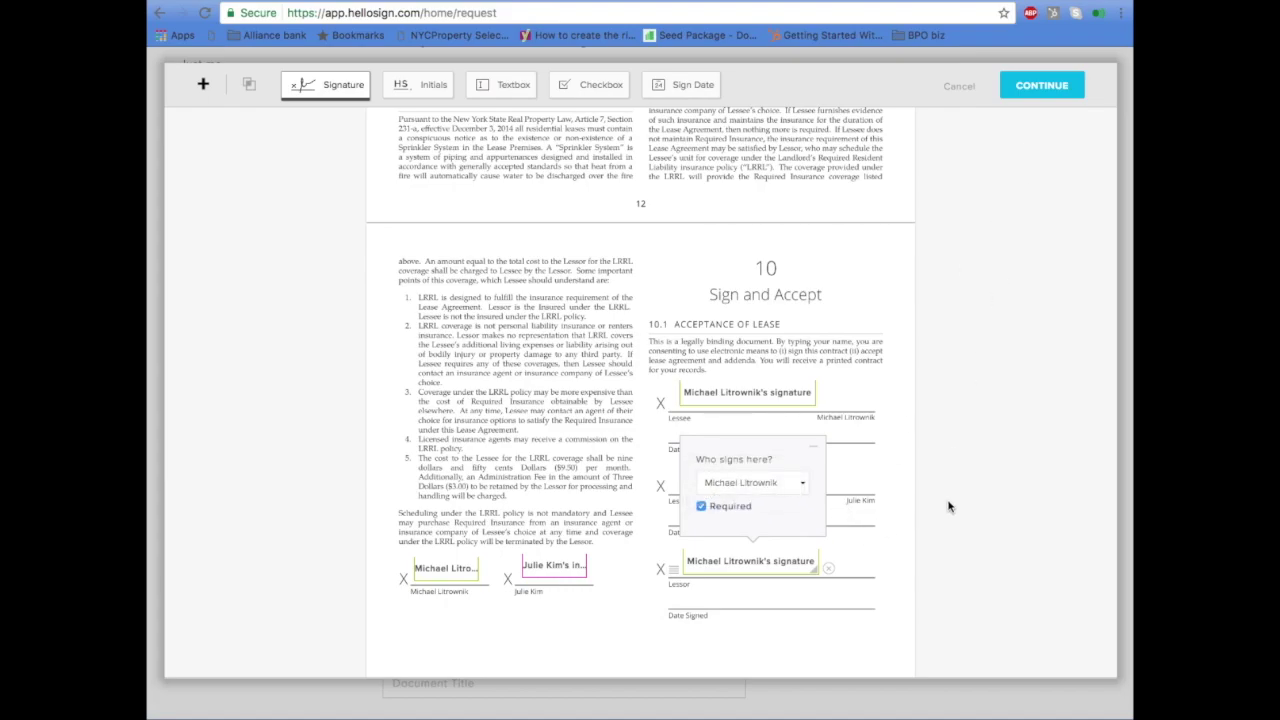
pyautogui.click(814, 447)
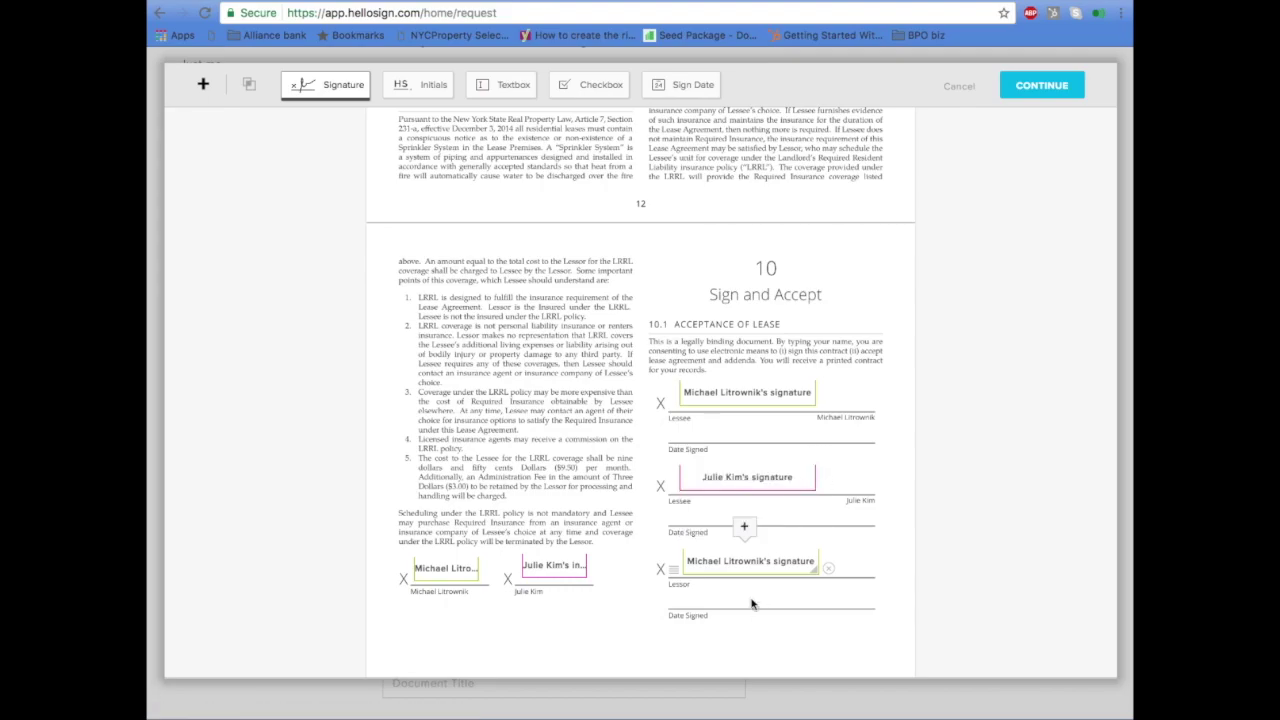
# - Remove the Lessor signature and add Date Signed fields under both Lessee lines, the second for the second tenant
pyautogui.click(828, 571)
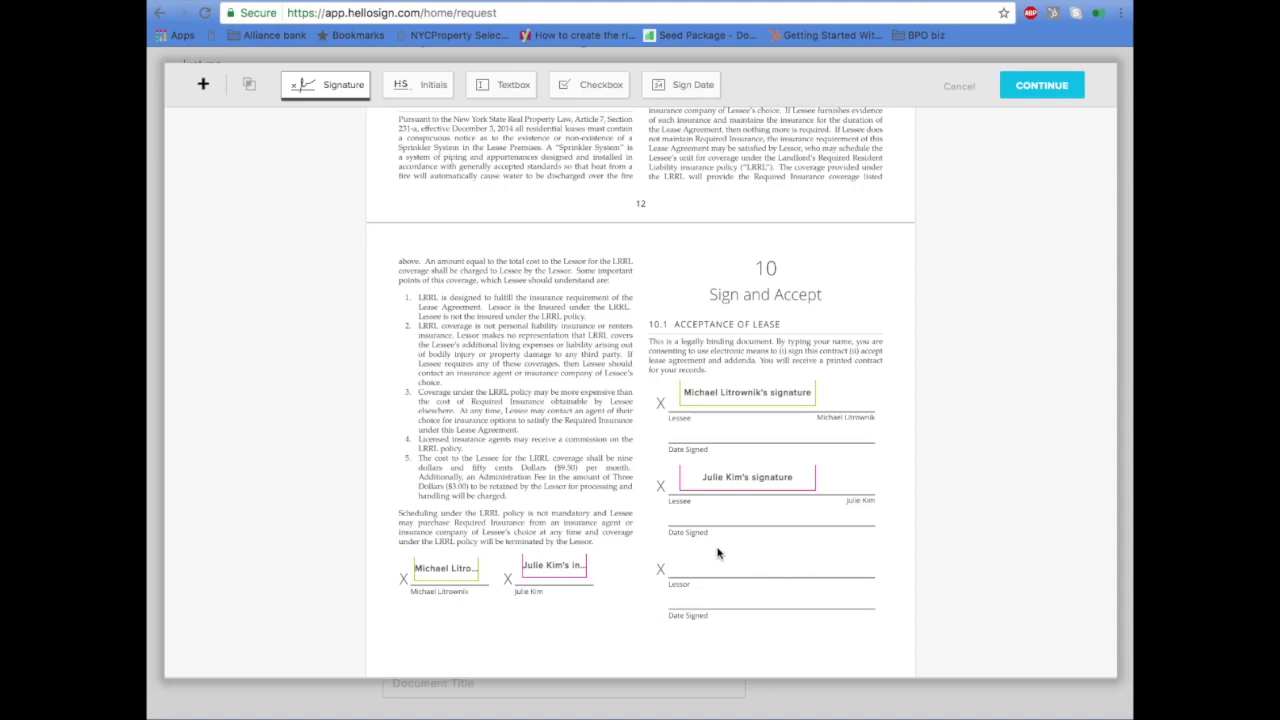
pyautogui.moveTo(725, 476)
pyautogui.click(684, 86)
pyautogui.click(698, 428)
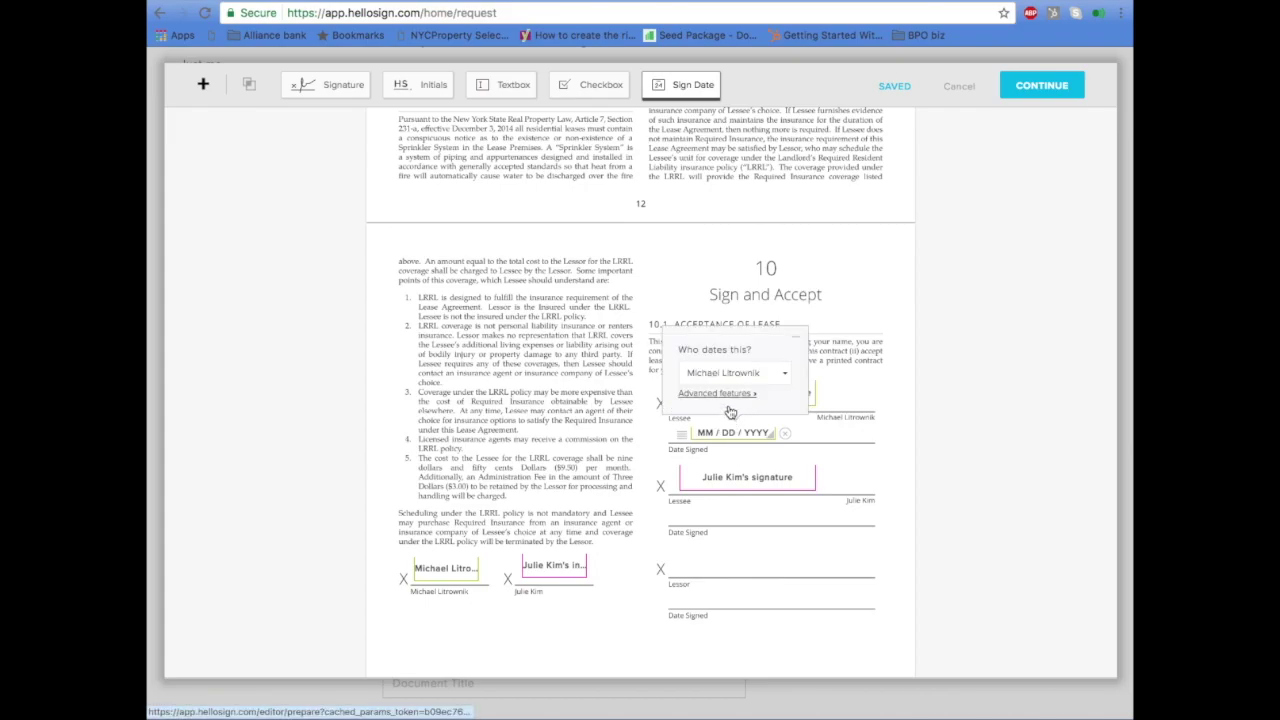
pyautogui.click(709, 522)
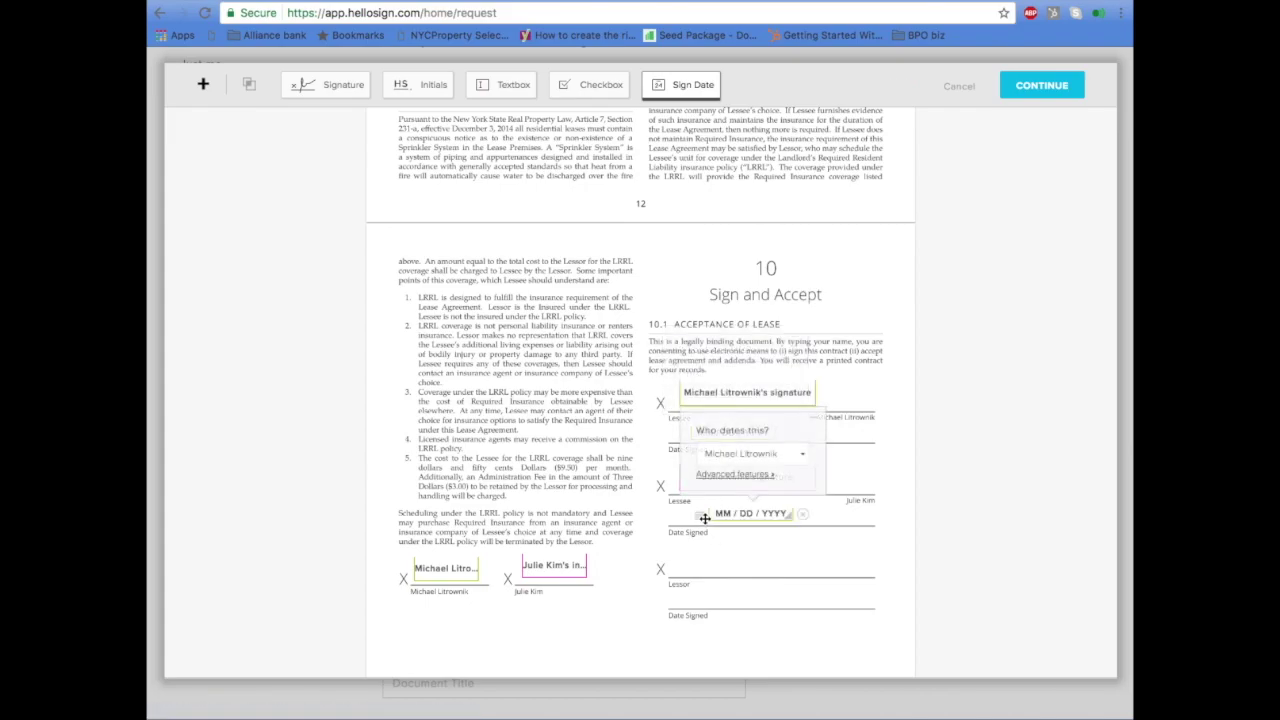
pyautogui.click(731, 457)
pyautogui.click(727, 467)
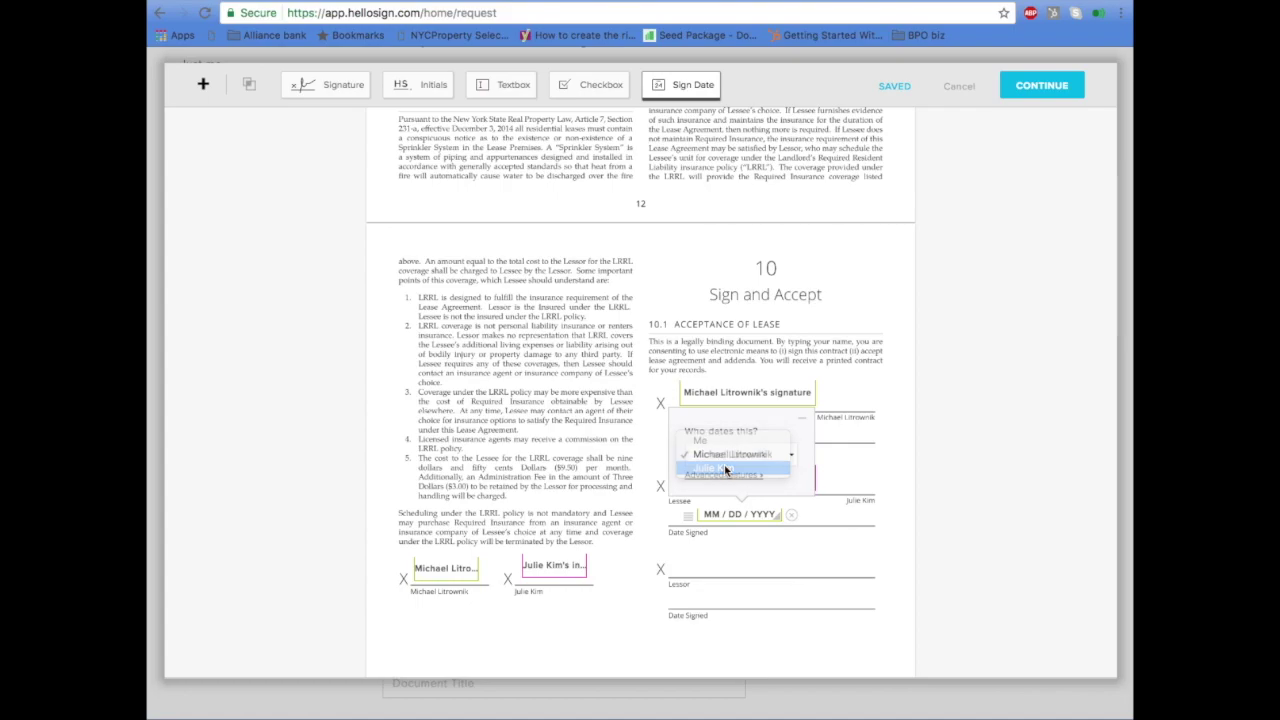
# - Try a Lessor Date Signed field, then delete it and return to the signature request
pyautogui.click(701, 595)
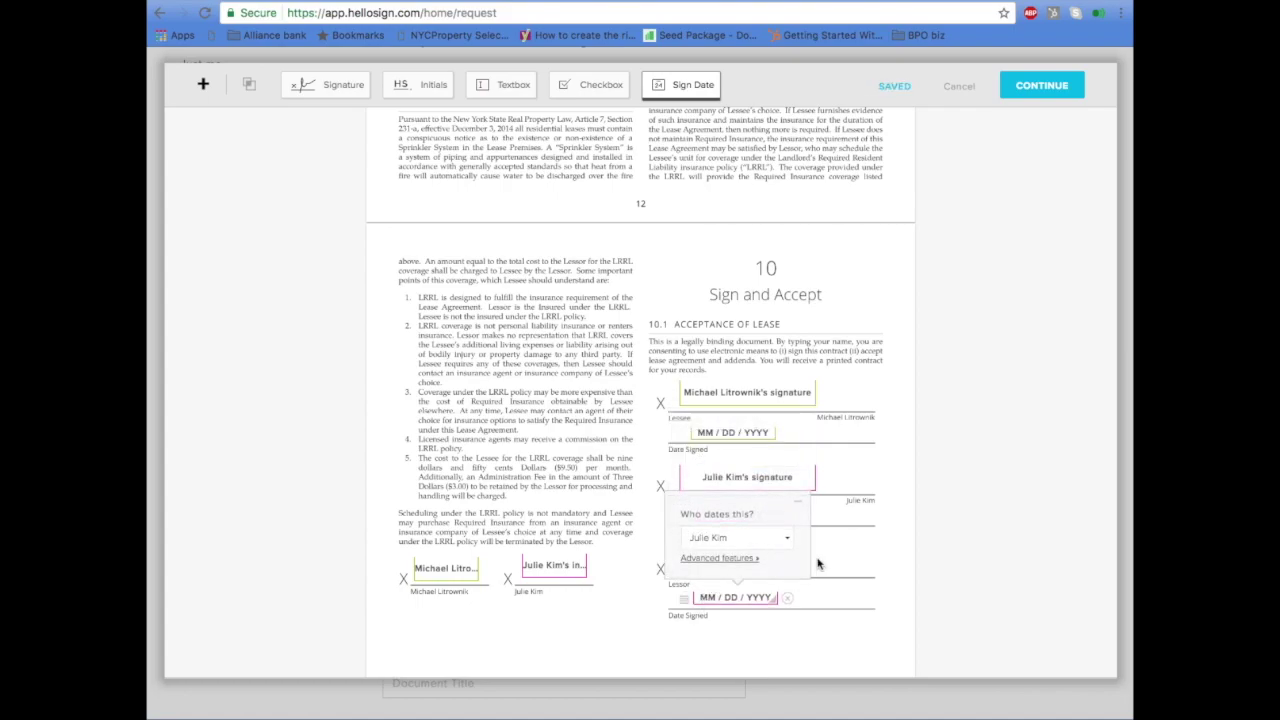
pyautogui.click(787, 545)
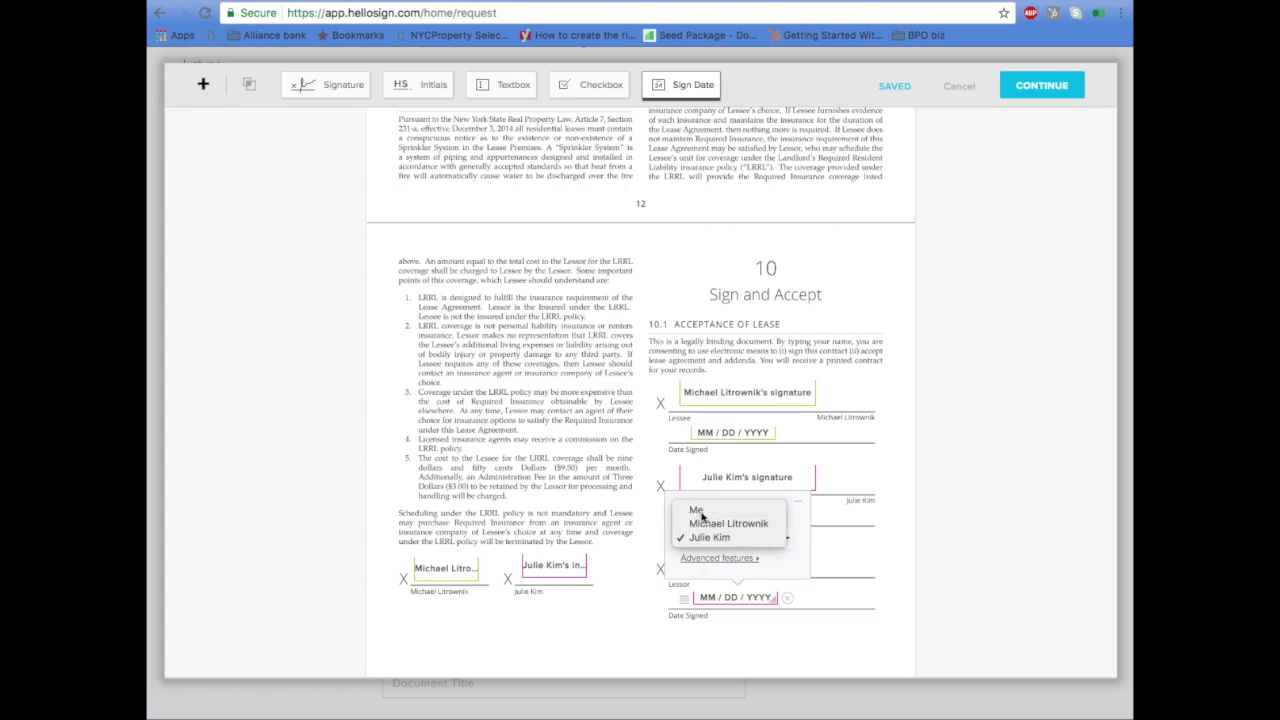
pyautogui.click(812, 596)
pyautogui.click(818, 589)
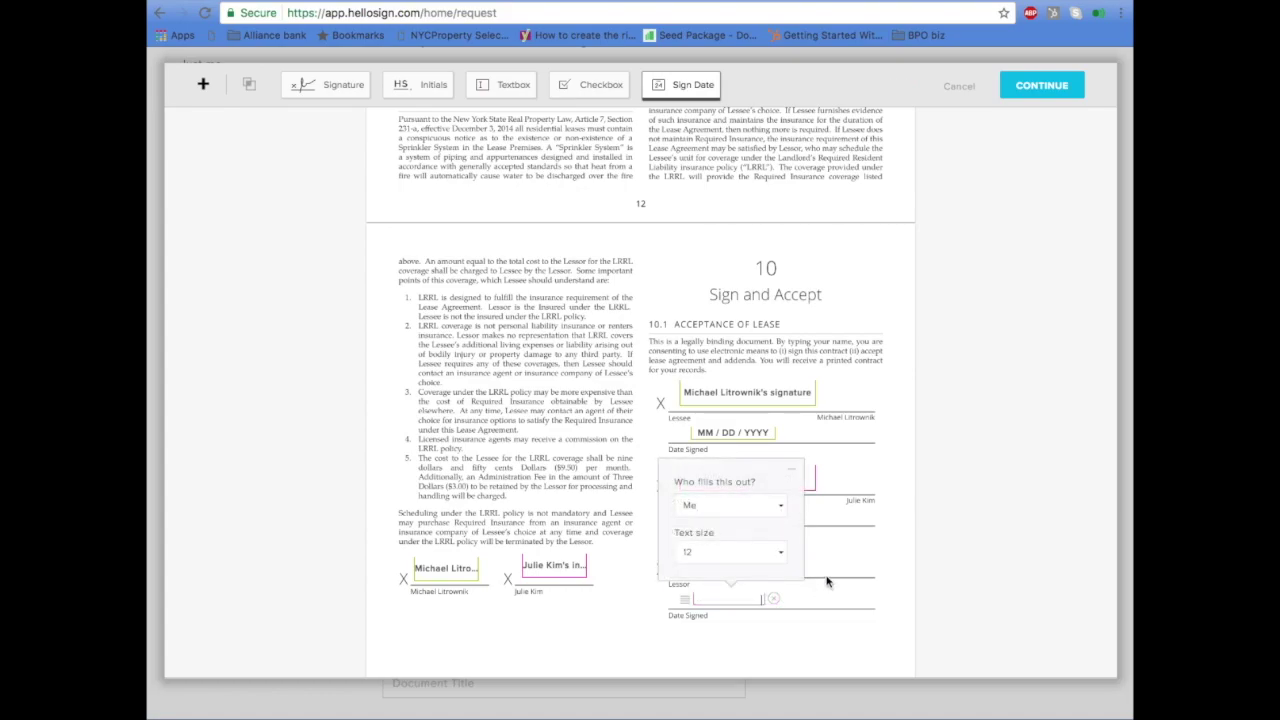
pyautogui.click(781, 508)
pyautogui.click(757, 531)
pyautogui.click(773, 599)
pyautogui.click(1037, 85)
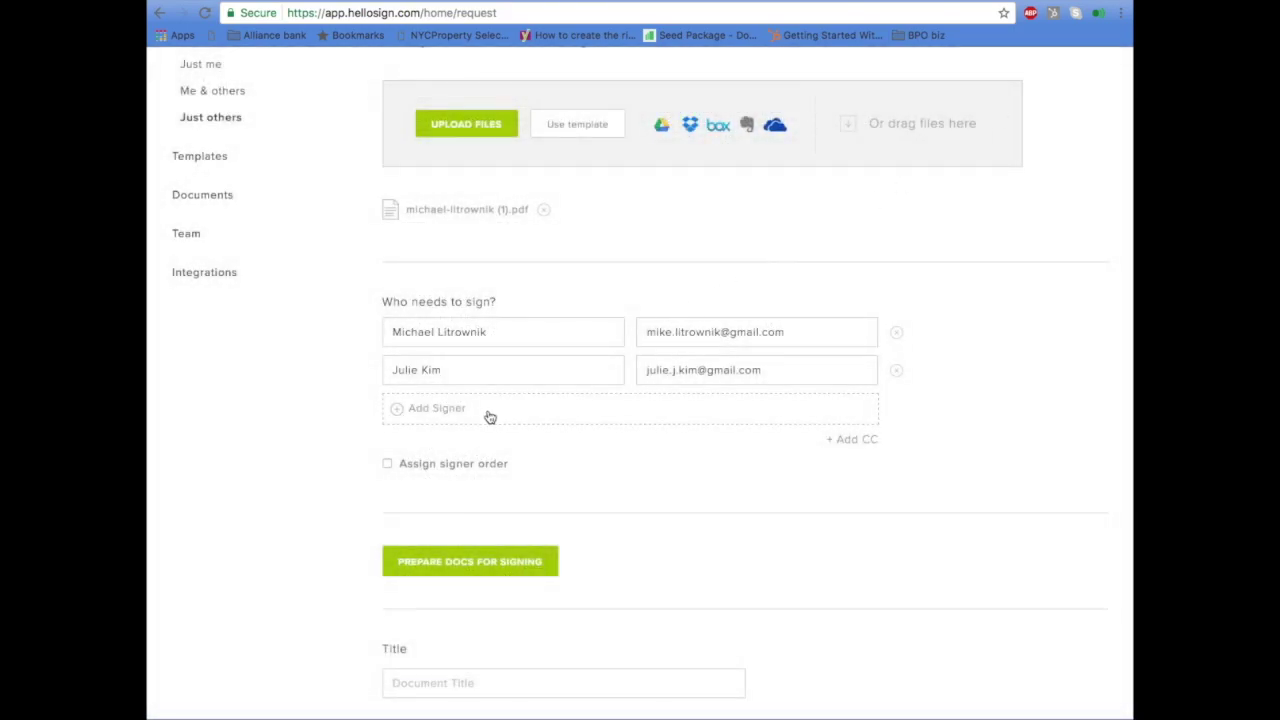
# - Add a third signer with their name and suggested e-mail, then reopen the lease for field placement
pyautogui.click(490, 414)
pyautogui.write('Tng')
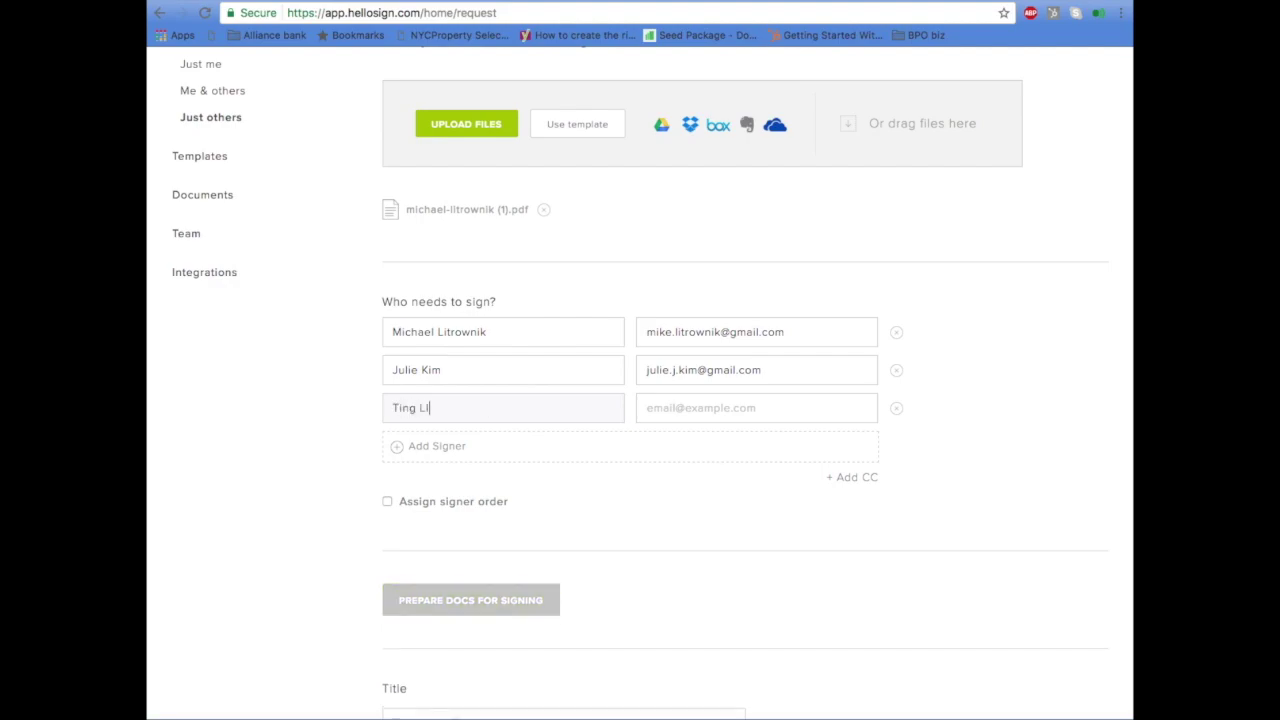
pyautogui.click(700, 407)
pyautogui.click(716, 437)
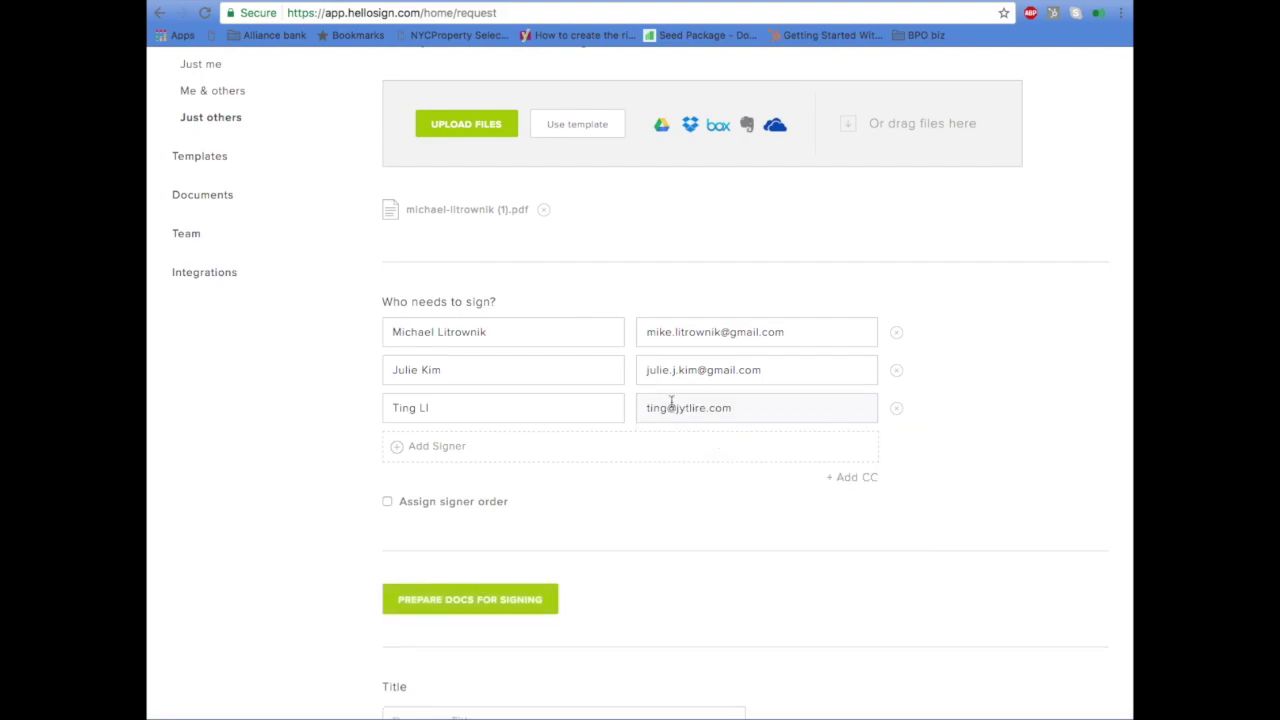
pyautogui.click(496, 611)
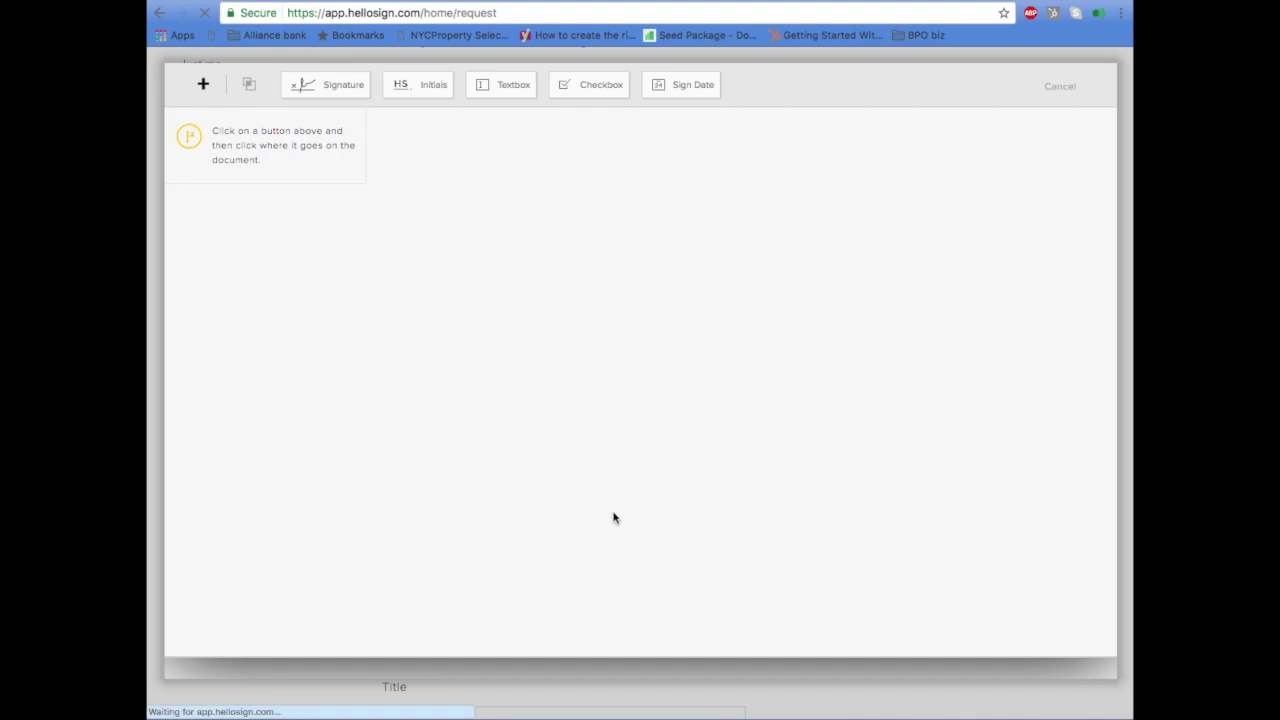
# - Place a widened signature field on the Lessor line and assign it to the third signer
pyautogui.scroll(-15, 640, 510)
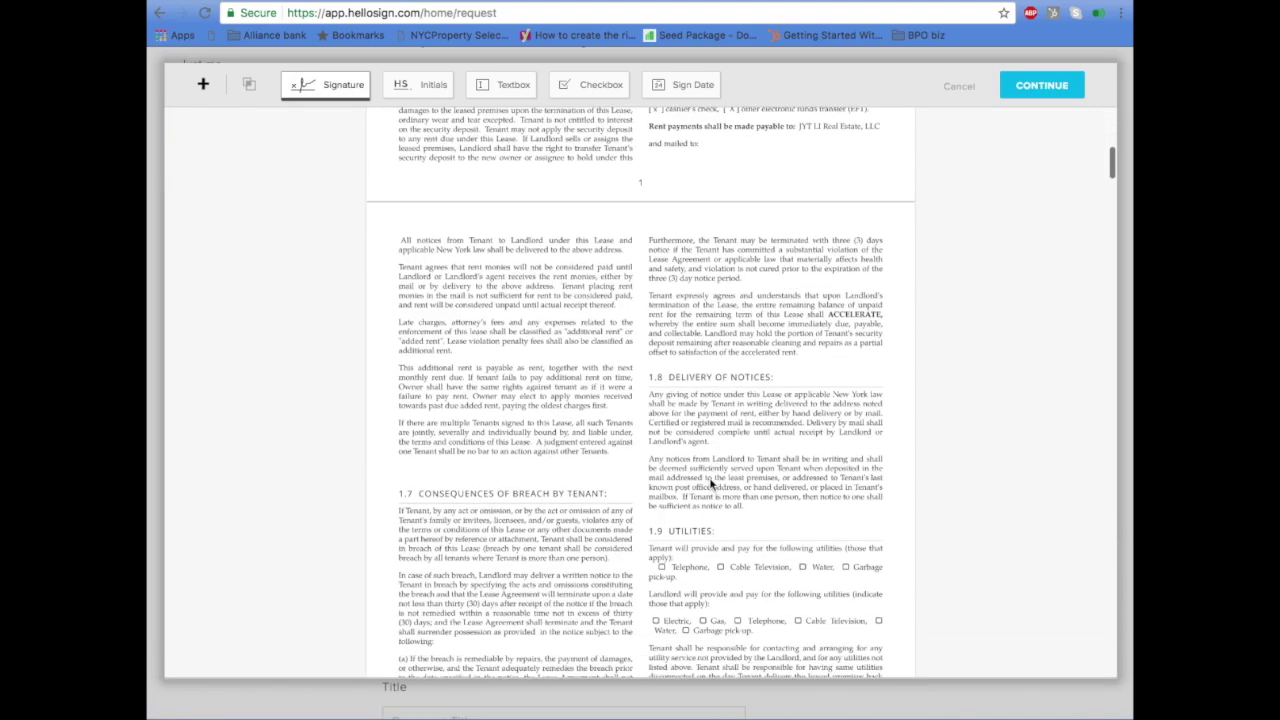
pyautogui.scroll(-10, 712, 485)
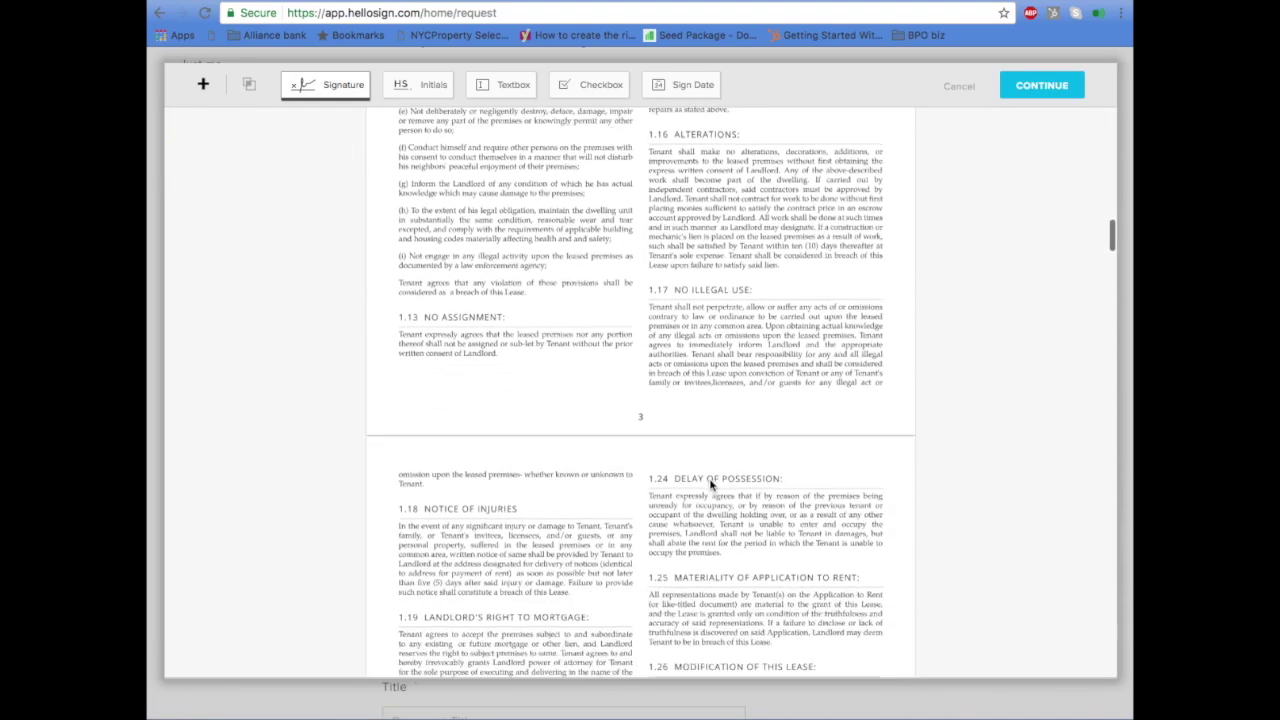
pyautogui.scroll(-15, 712, 485)
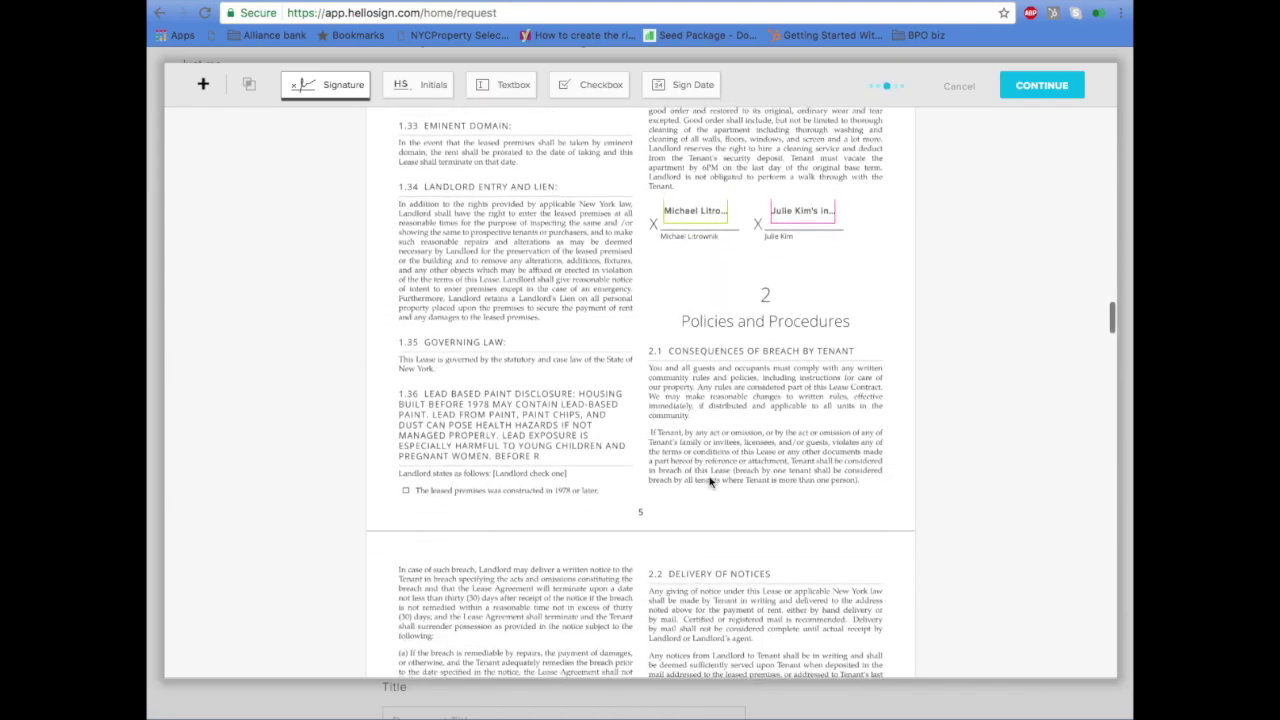
pyautogui.scroll(-8, 712, 485)
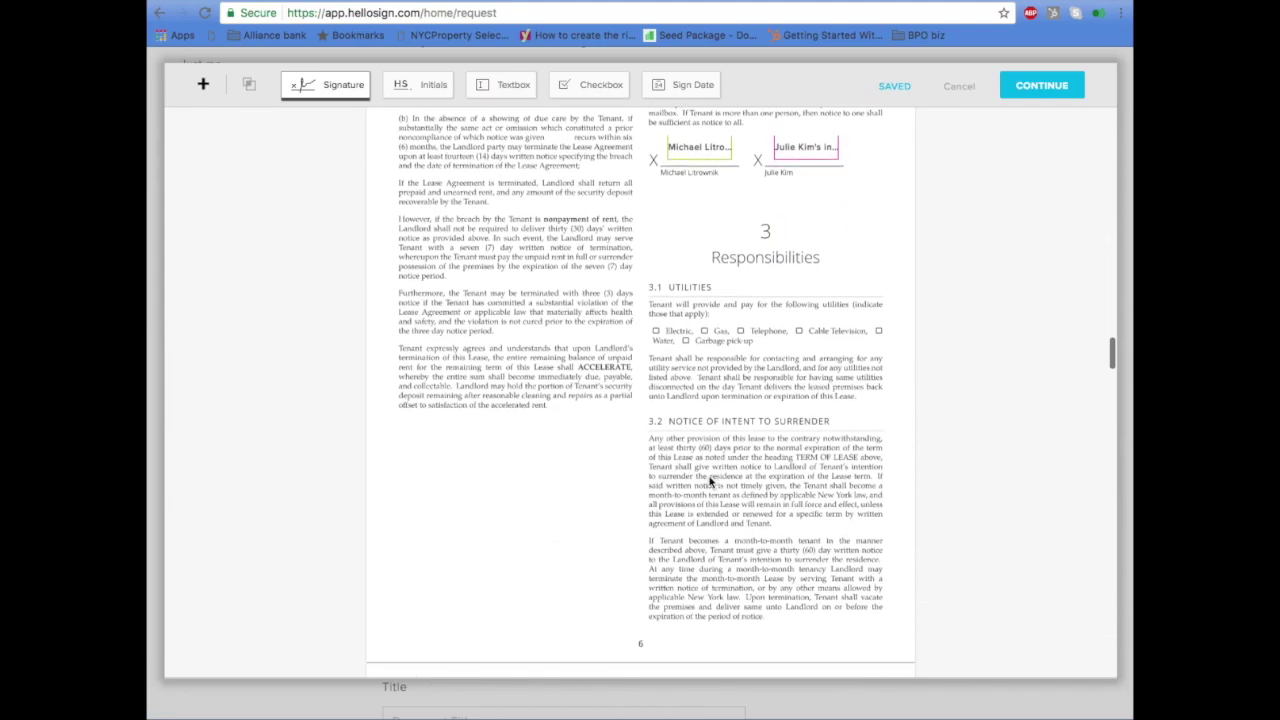
pyautogui.scroll(-15, 800, 416)
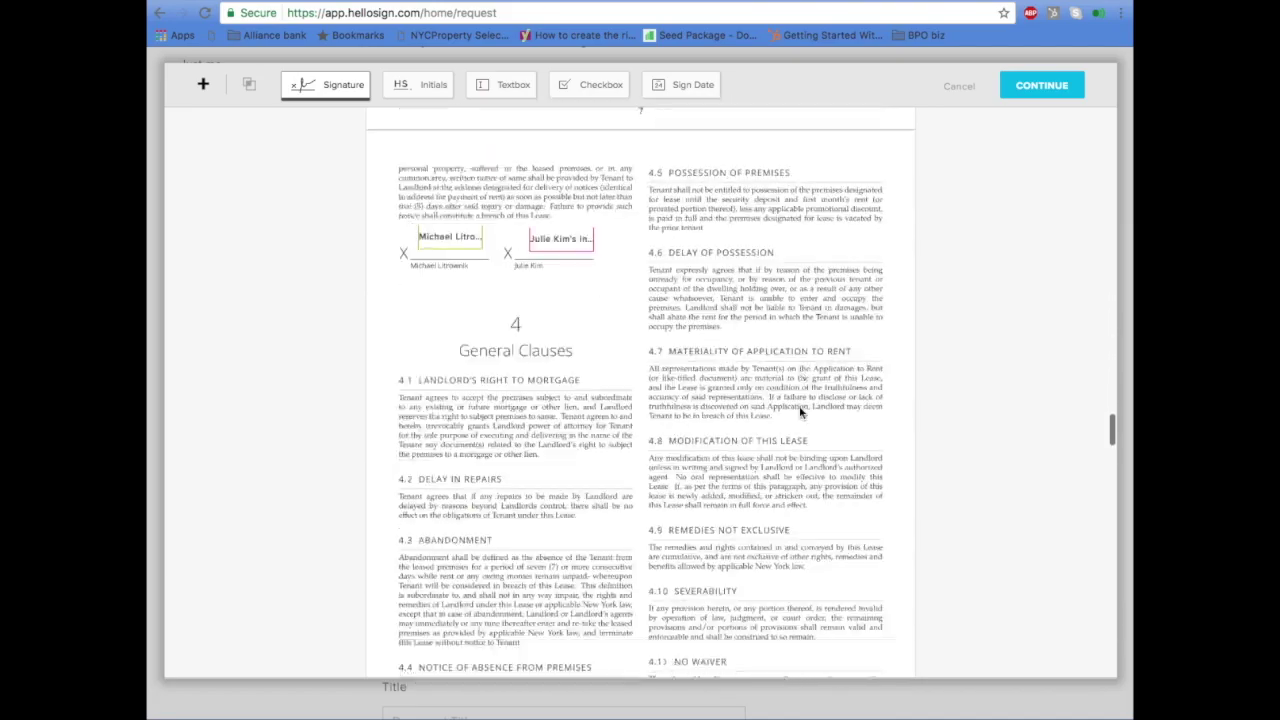
pyautogui.scroll(-15, 800, 416)
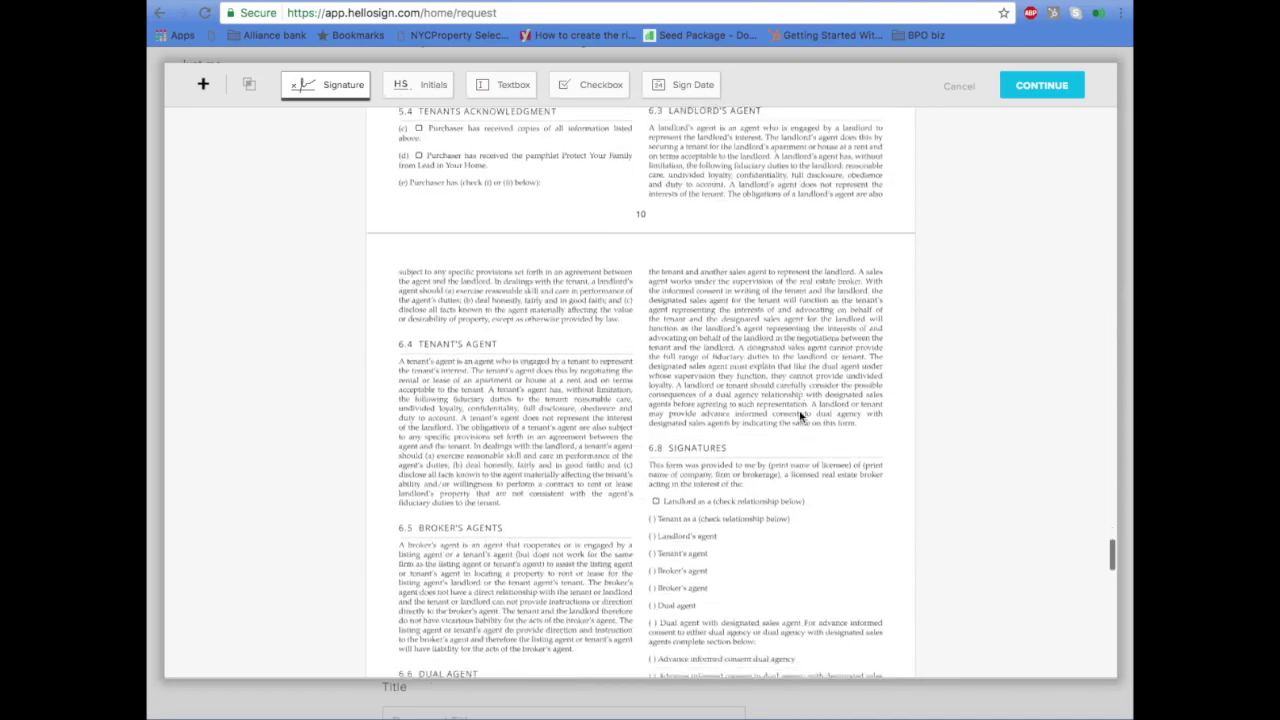
pyautogui.scroll(-15, 800, 418)
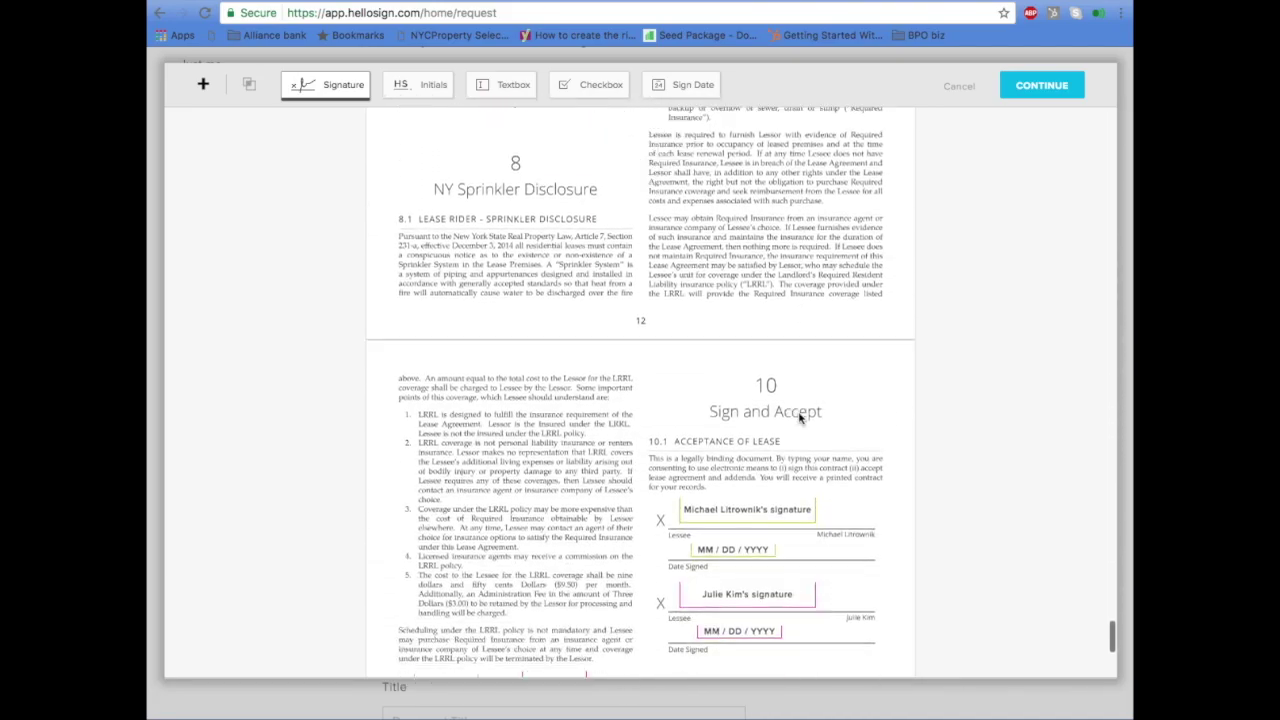
pyautogui.scroll(-2, 800, 418)
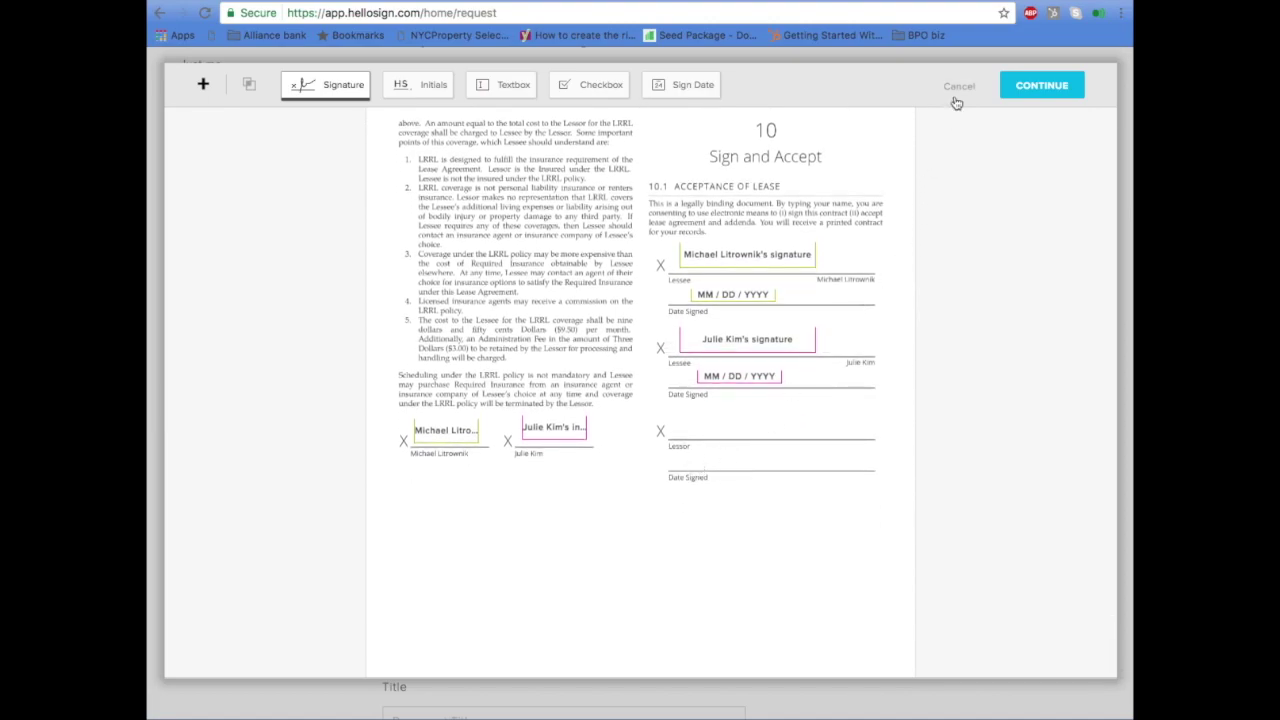
pyautogui.click(680, 450)
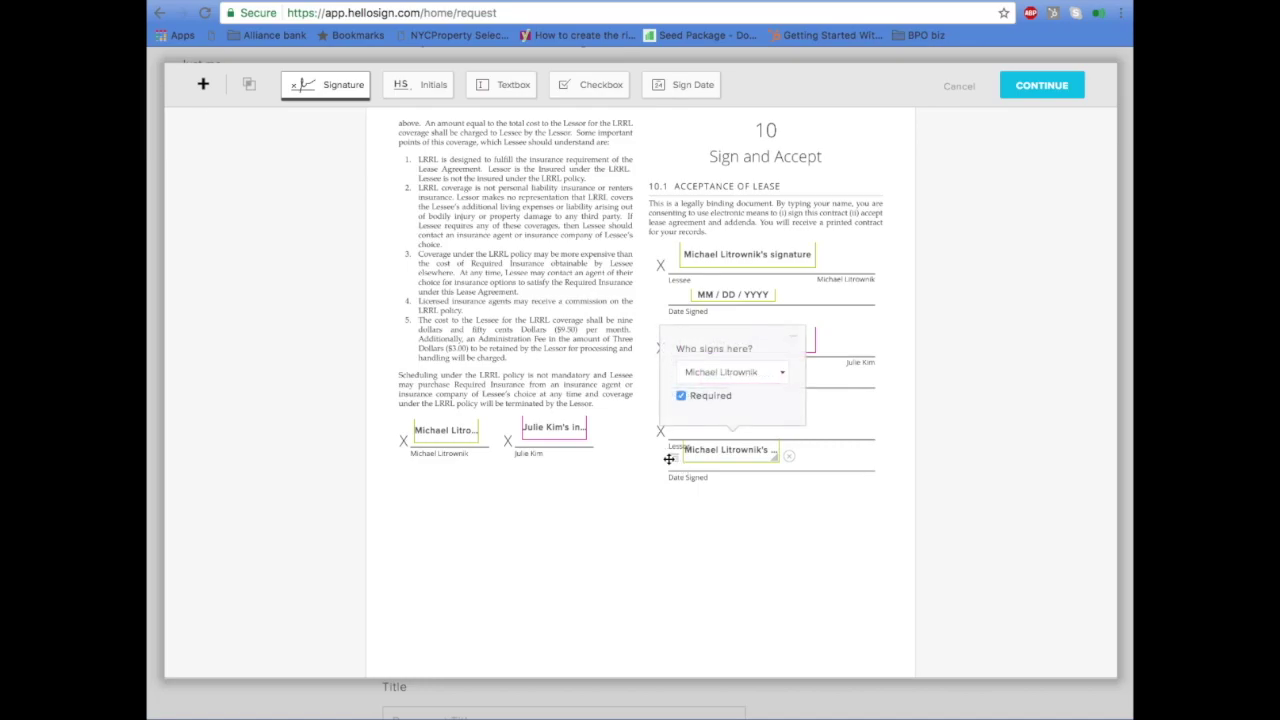
pyautogui.moveTo(676, 446); pyautogui.dragTo(672, 432)
pyautogui.click(766, 349)
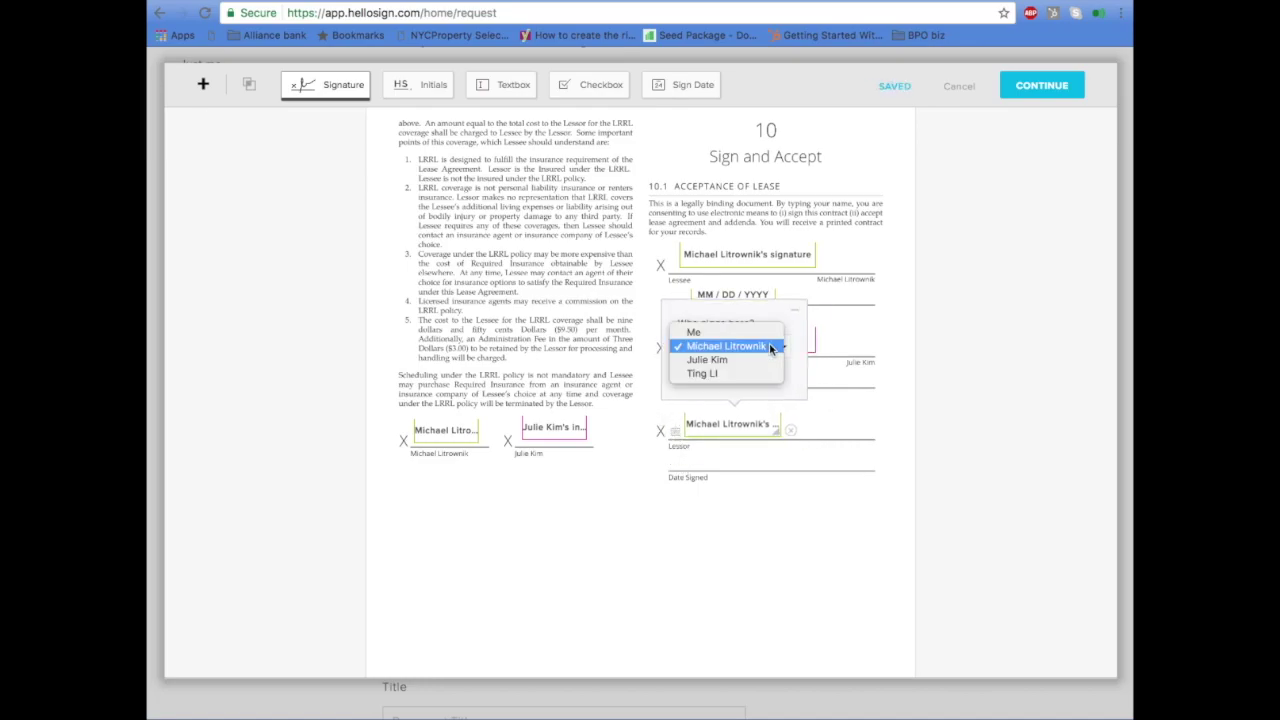
pyautogui.click(721, 375)
pyautogui.moveTo(779, 437); pyautogui.dragTo(818, 438)
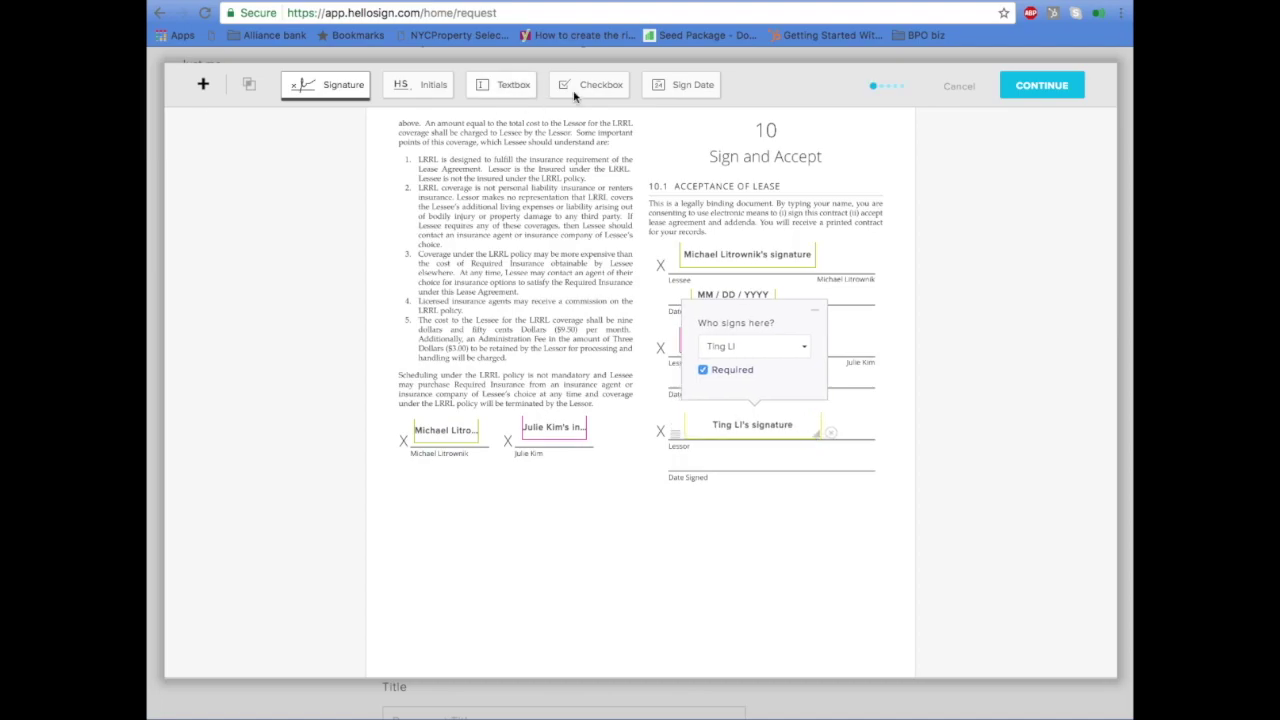
# - Add a sign-date field under the Lessor signature and return to the request
pyautogui.click(695, 95)
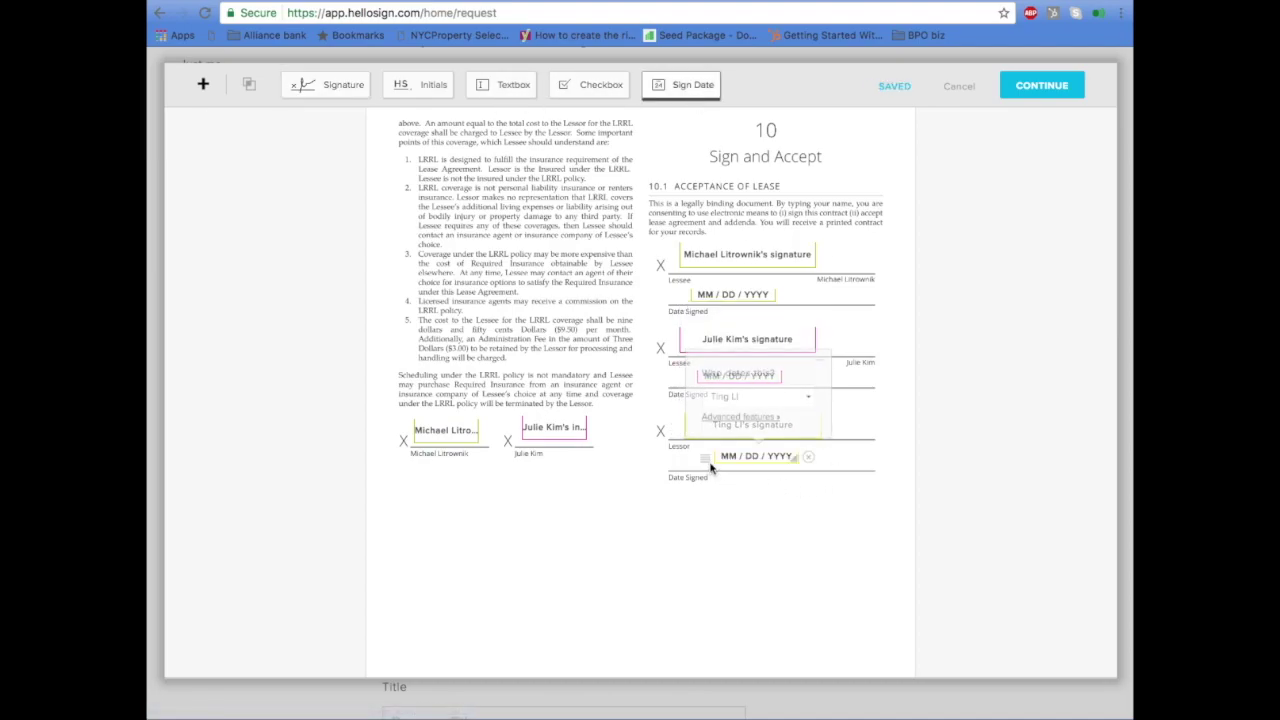
pyautogui.click(687, 464)
pyautogui.click(990, 446)
pyautogui.scroll(-2, 990, 446)
pyautogui.scroll(1, 991, 314)
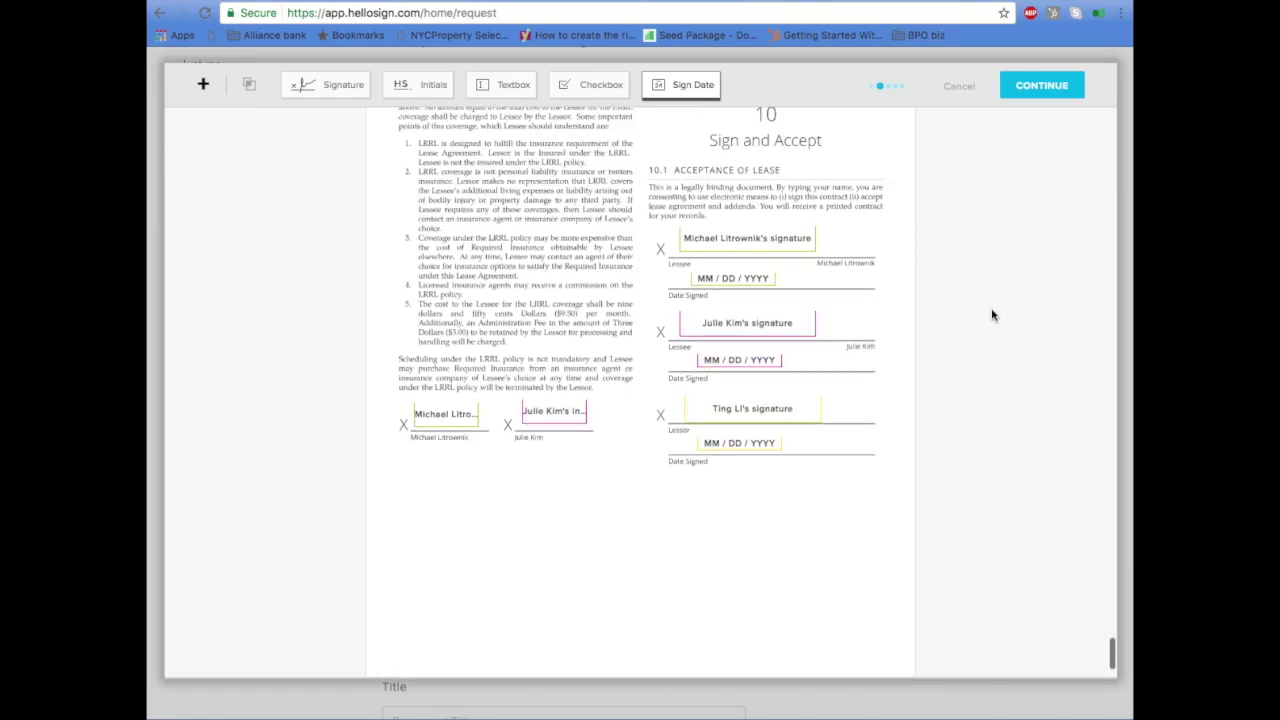
pyautogui.scroll(20, 991, 309)
pyautogui.click(1037, 86)
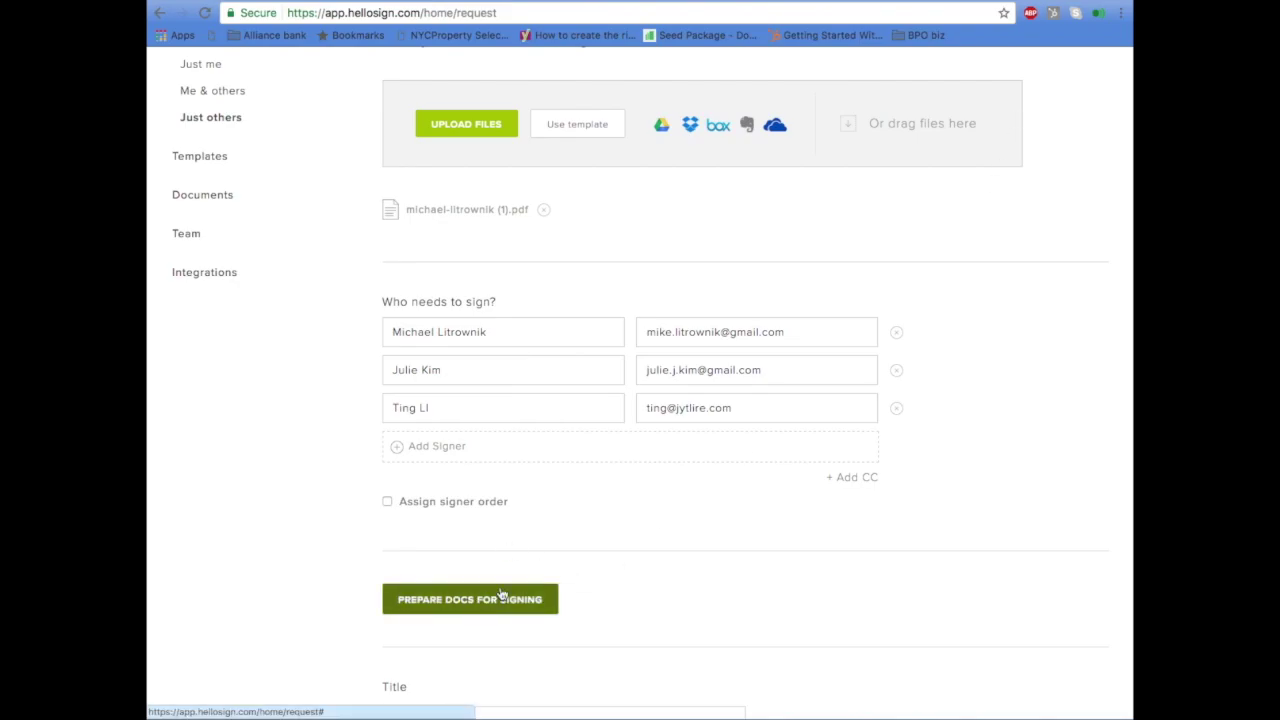
pyautogui.scroll(-4, 704, 549)
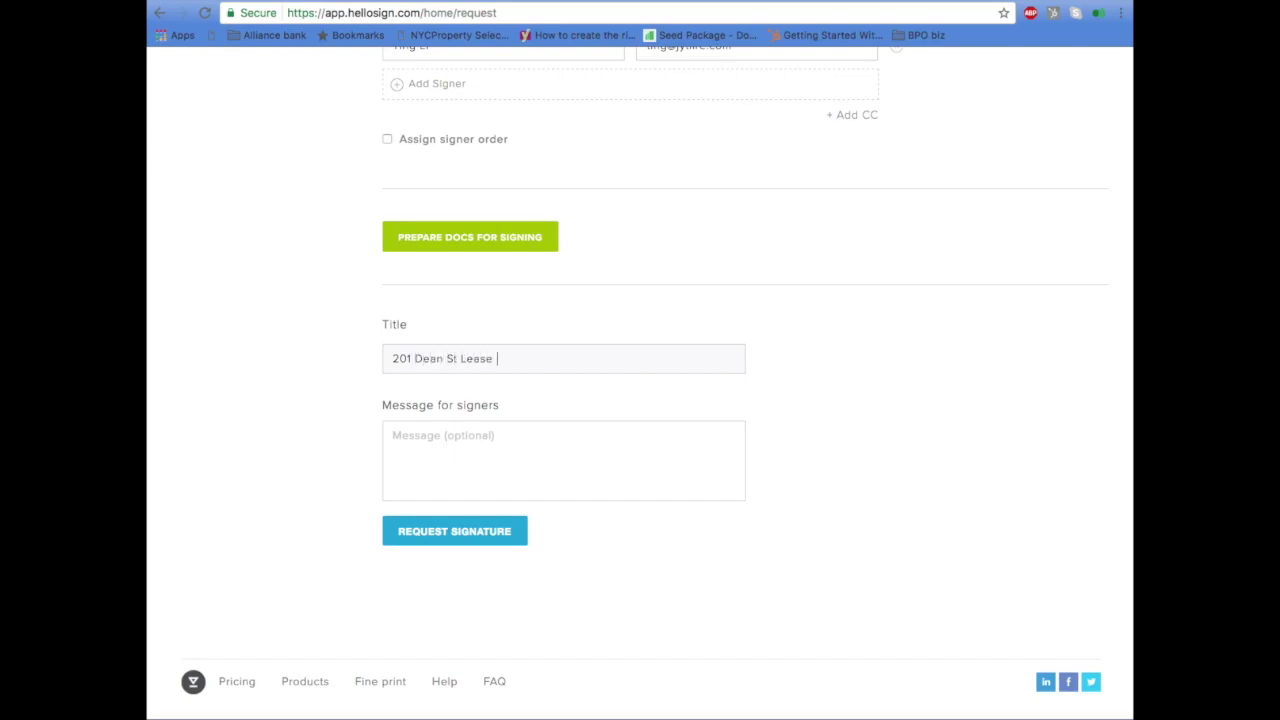
pyautogui.write('ning')
pyautogui.click(394, 435)
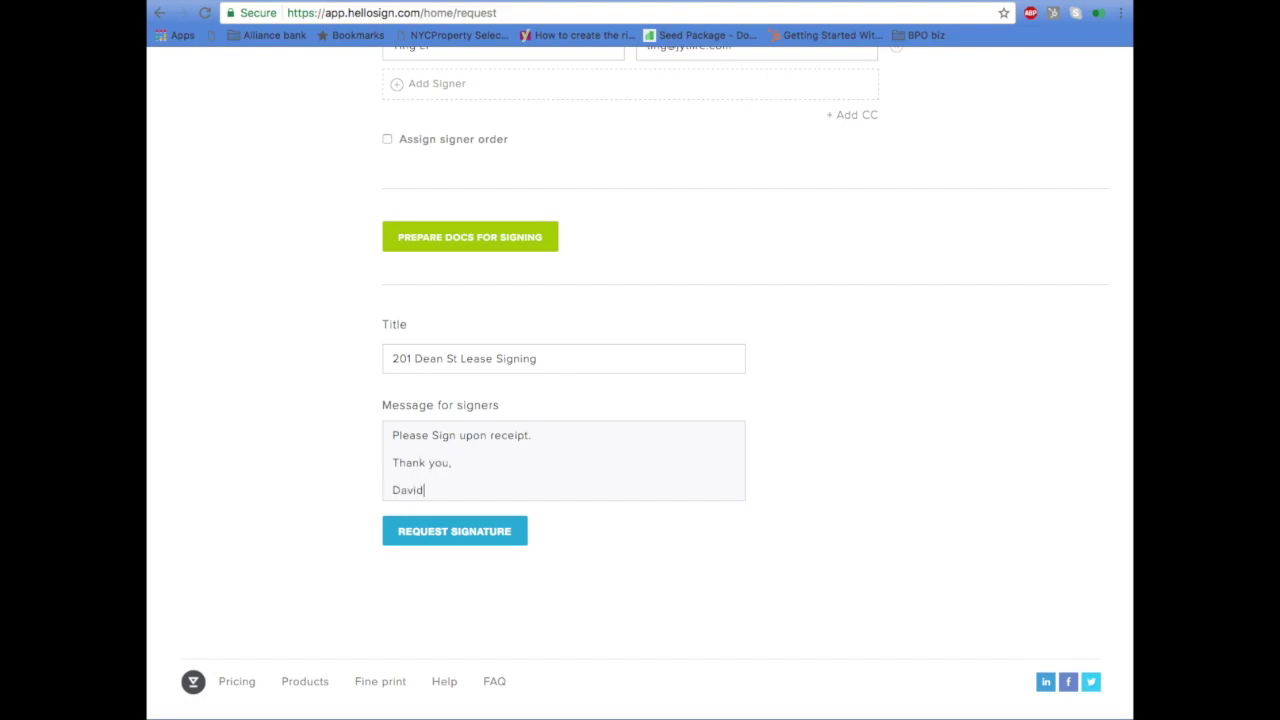
pyautogui.click(450, 532)
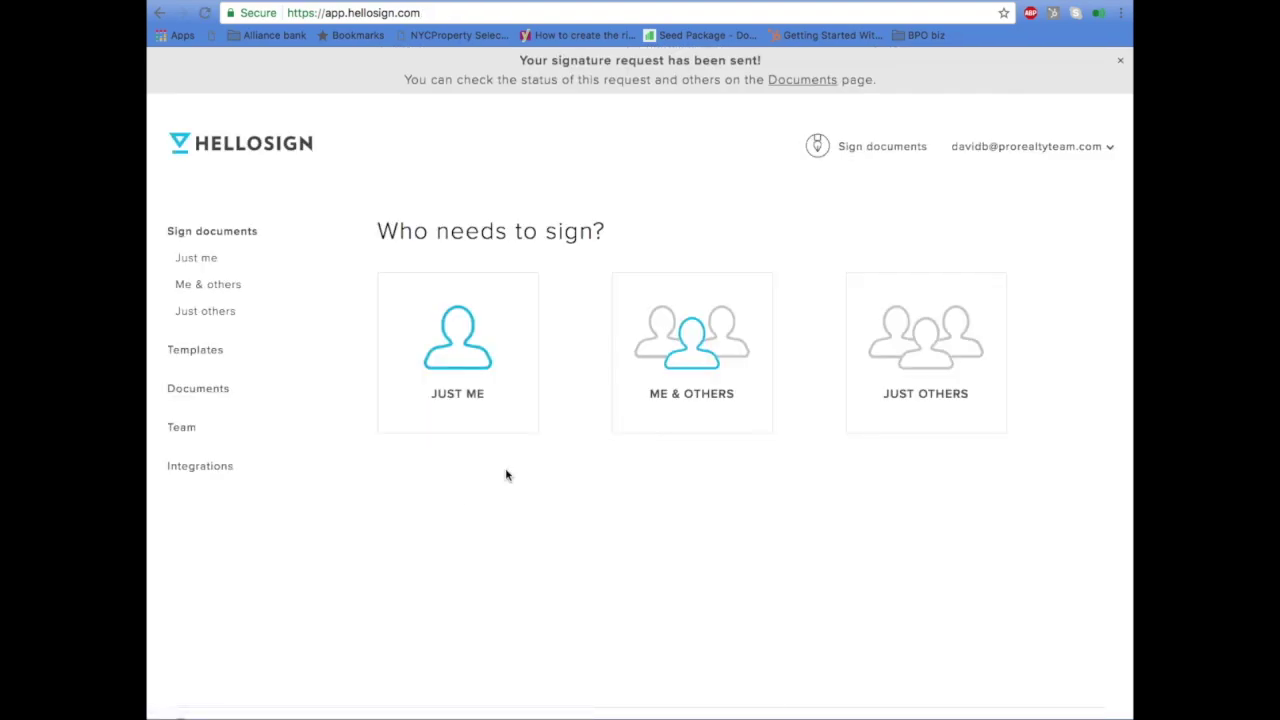
pyautogui.click(205, 395)
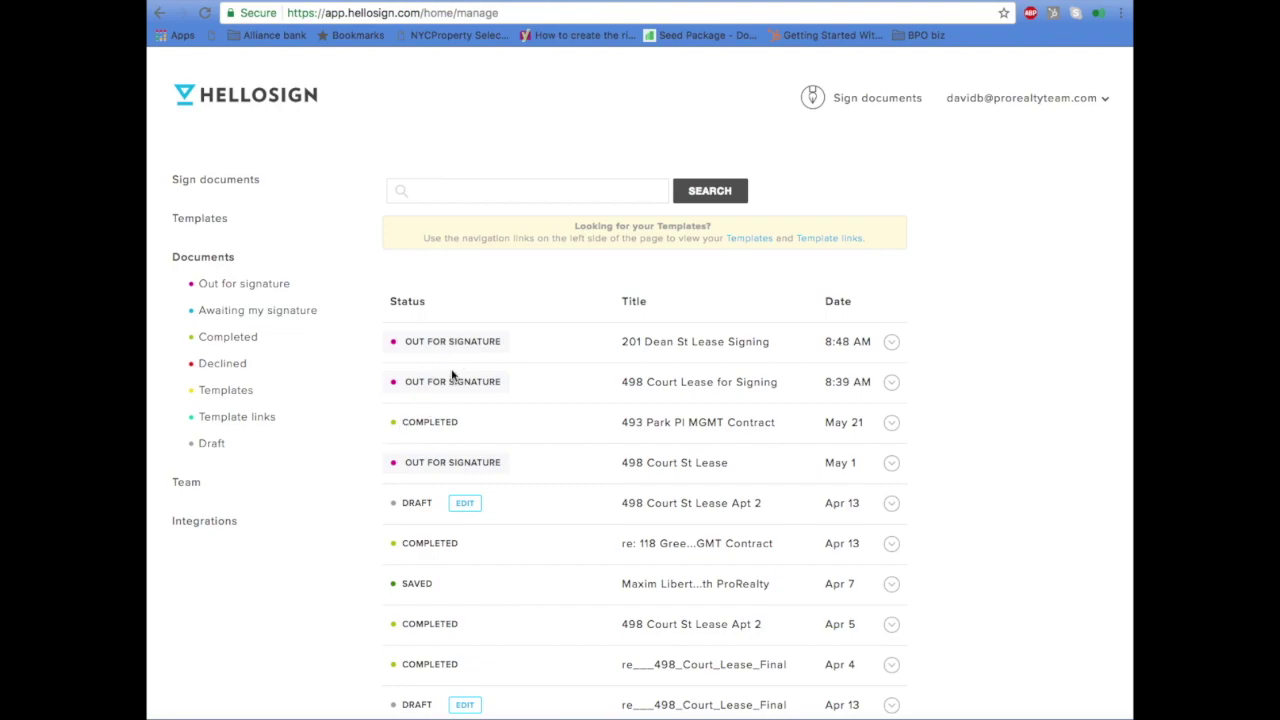
pyautogui.click(893, 346)
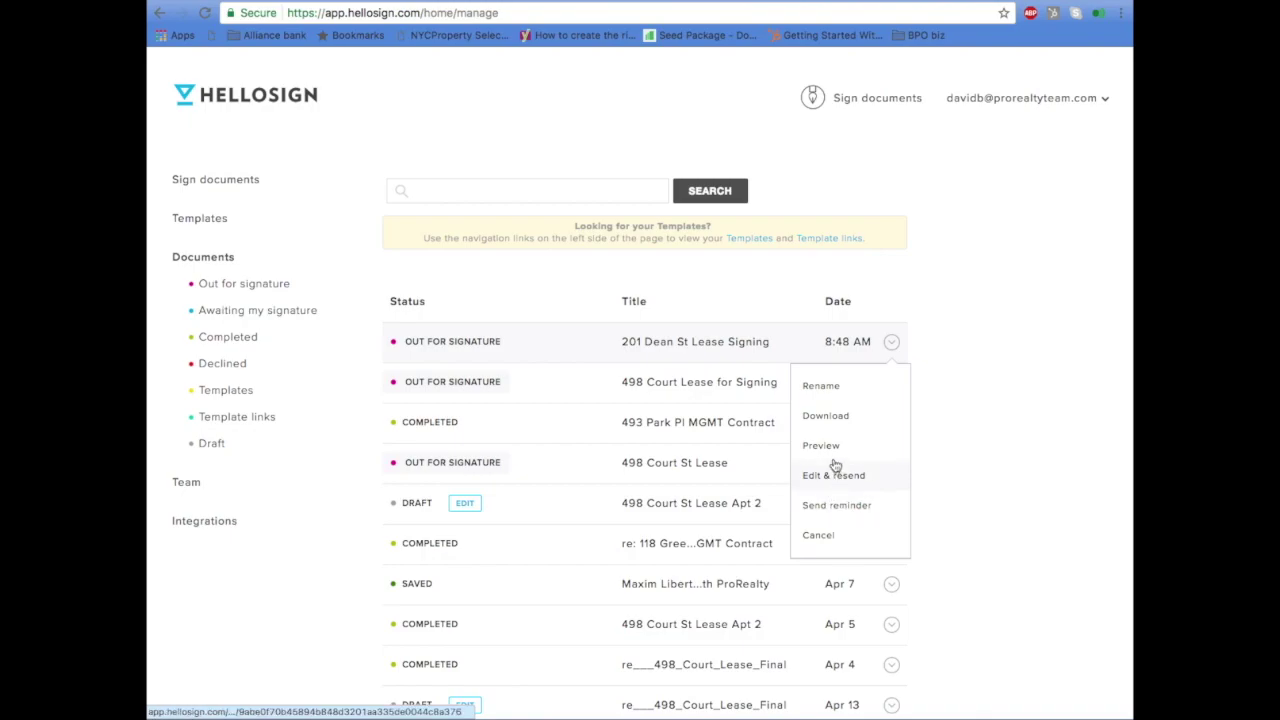
pyautogui.click(657, 358)
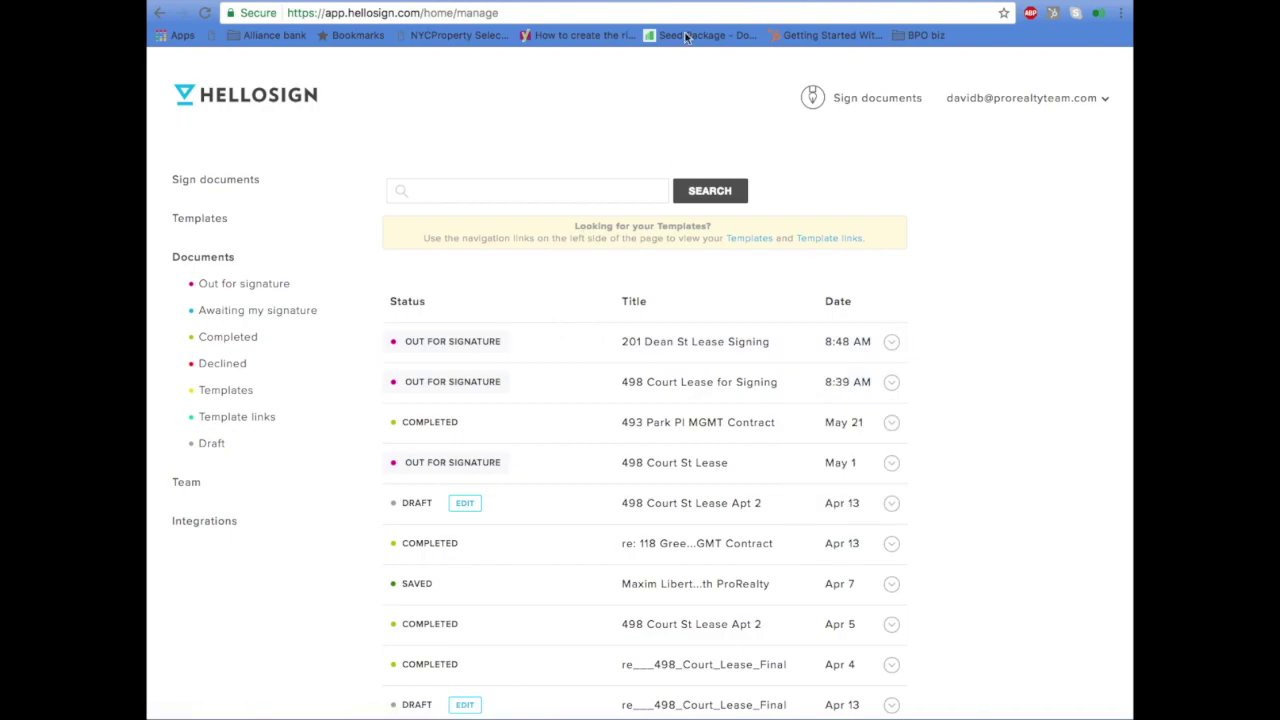
pyautogui.hotkey('ctrl', 'Tab')
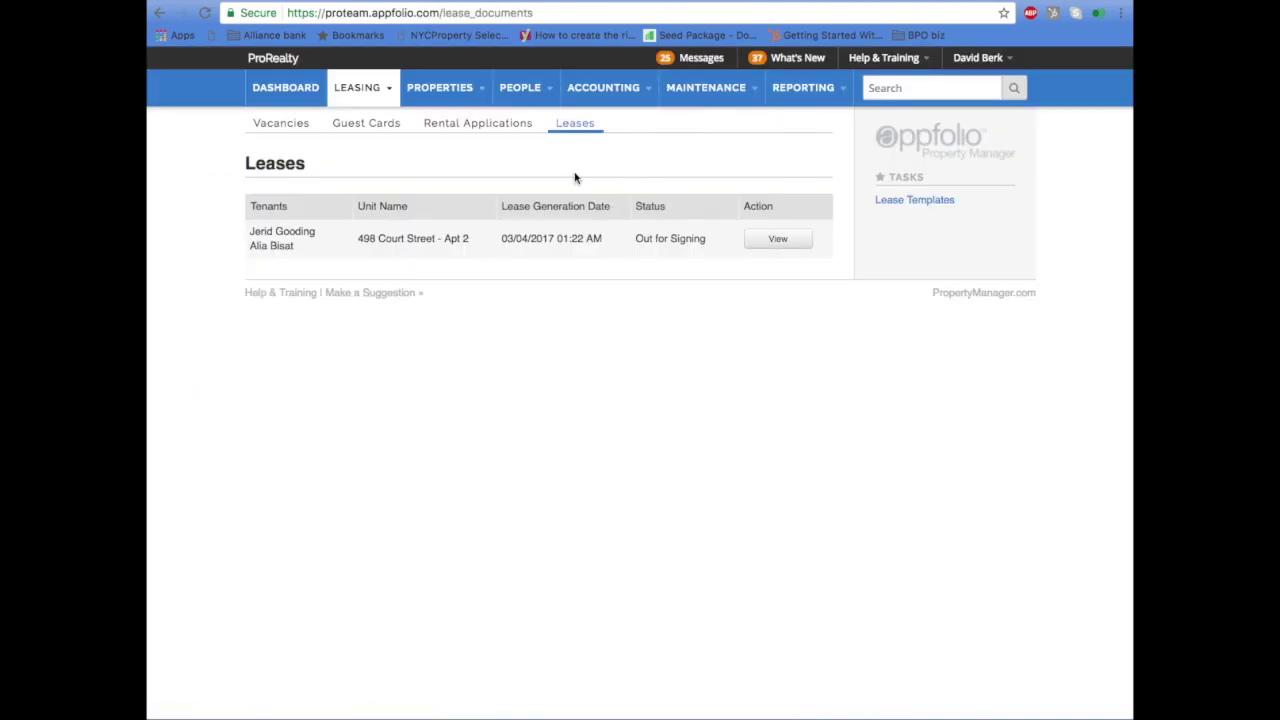
pyautogui.click(938, 94)
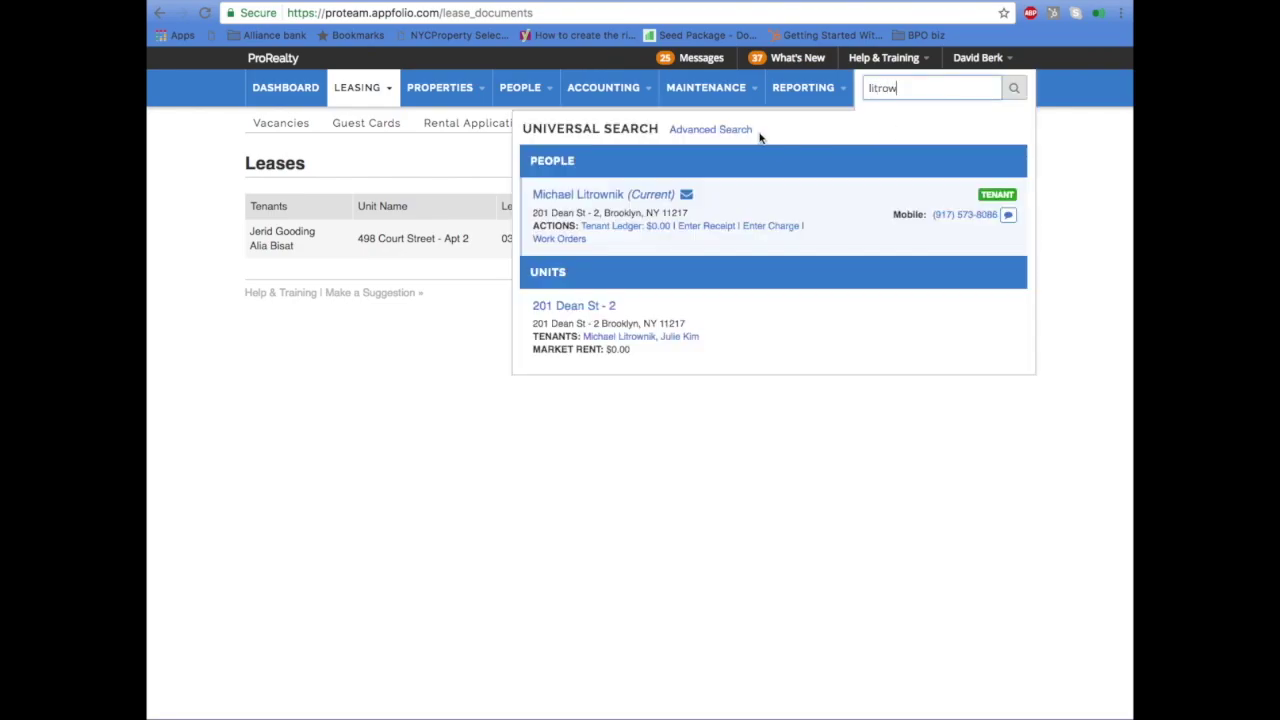
pyautogui.click(595, 200)
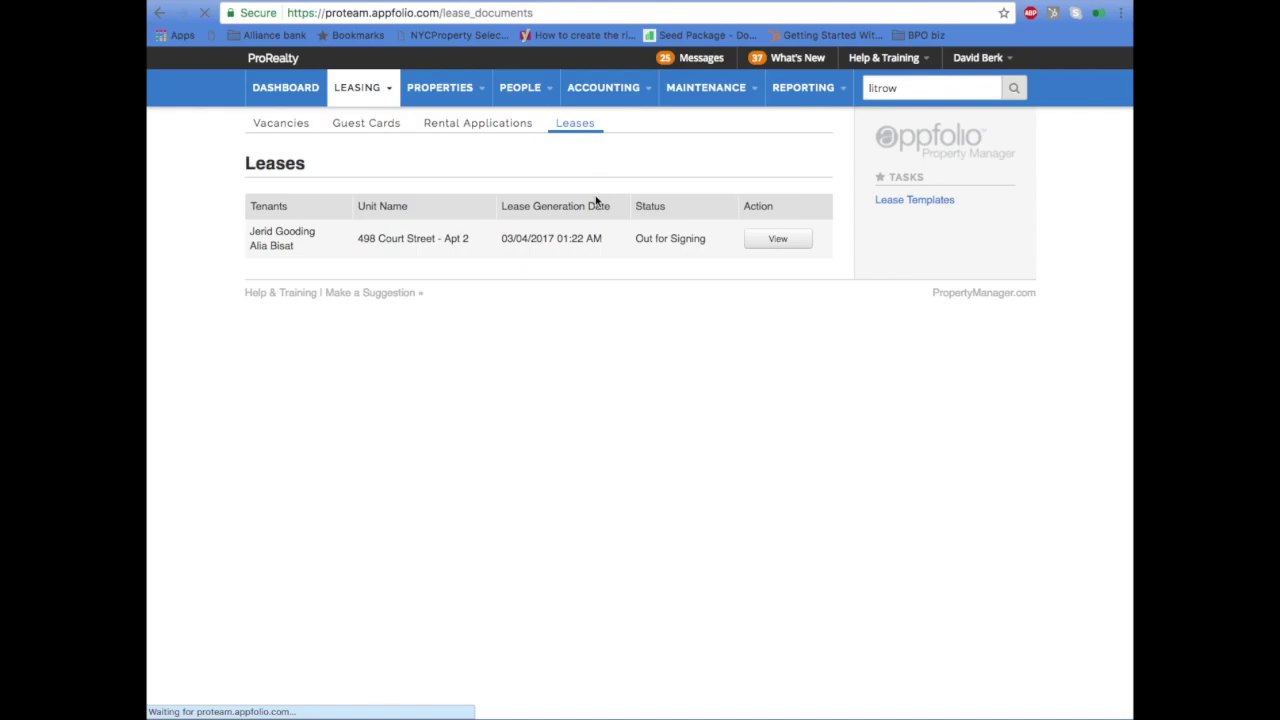
pyautogui.scroll(-5, 644, 365)
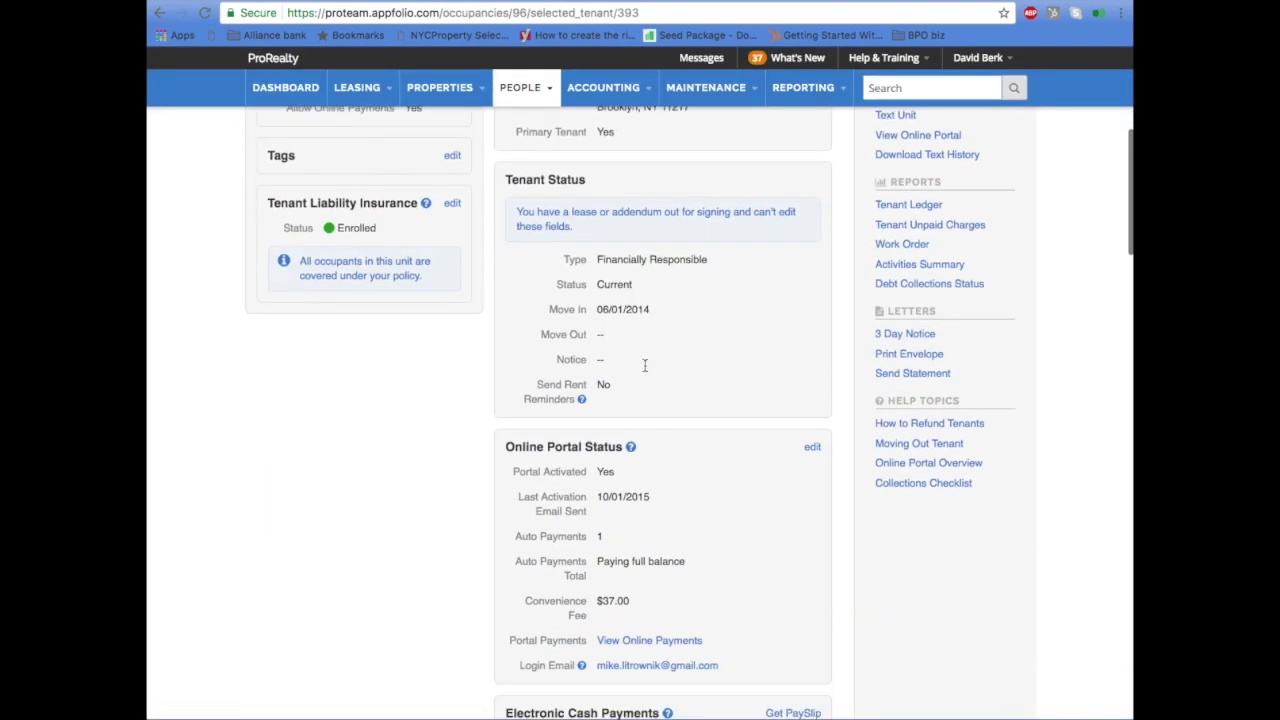
pyautogui.scroll(-12, 644, 365)
pyautogui.scroll(-10, 644, 371)
pyautogui.scroll(-8, 537, 416)
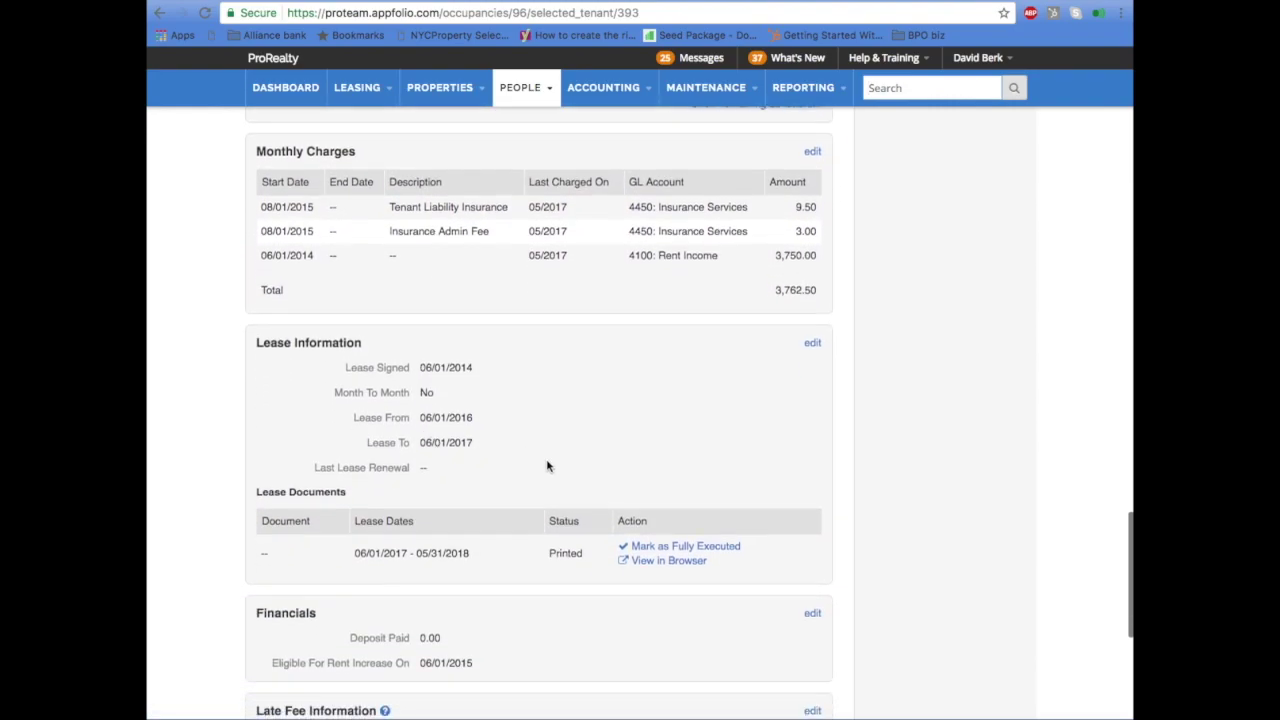
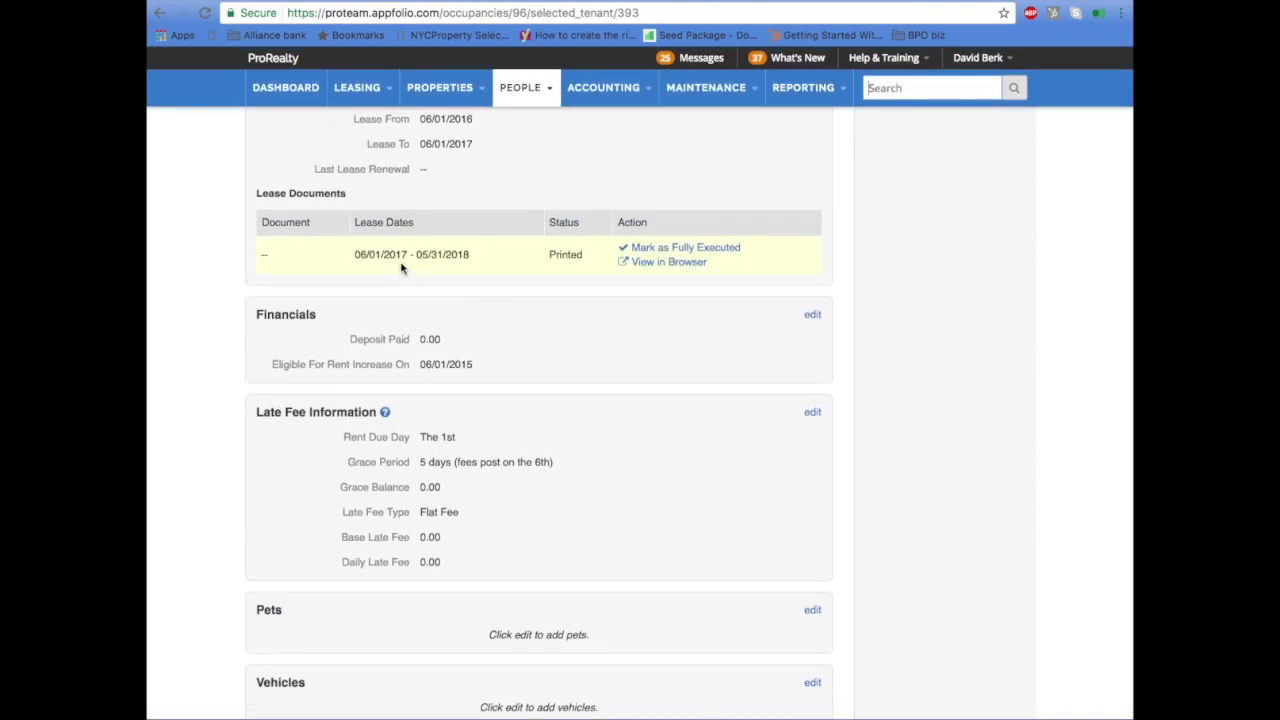
pyautogui.scroll(1, 476, 358)
pyautogui.scroll(1, 480, 360)
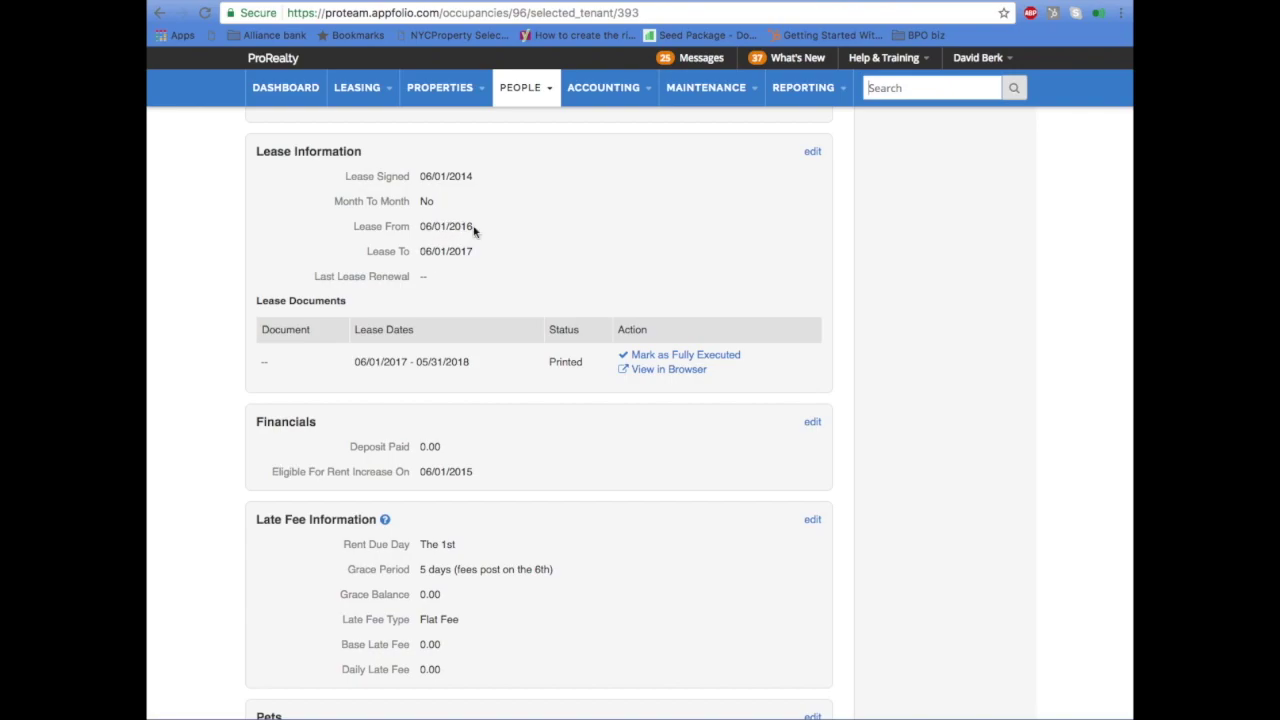
pyautogui.moveTo(474, 228); pyautogui.dragTo(421, 228)
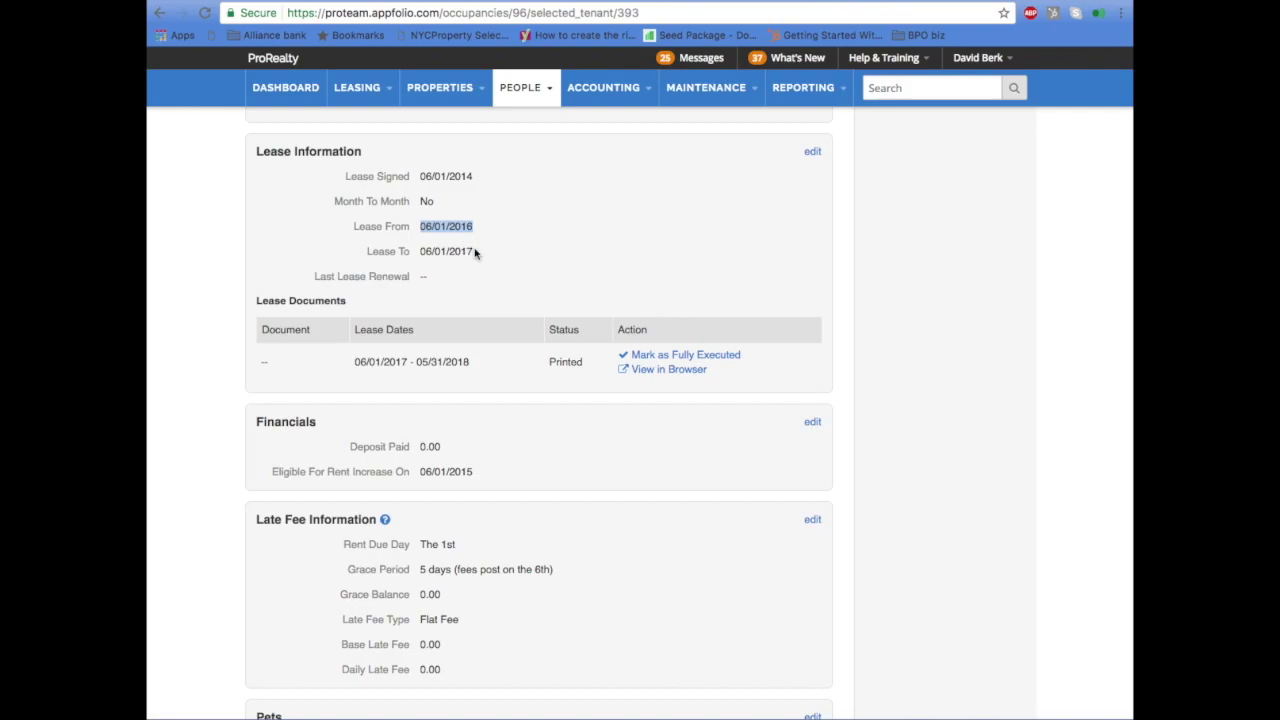
pyautogui.moveTo(486, 256); pyautogui.dragTo(434, 251)
pyautogui.scroll(6, 528, 261)
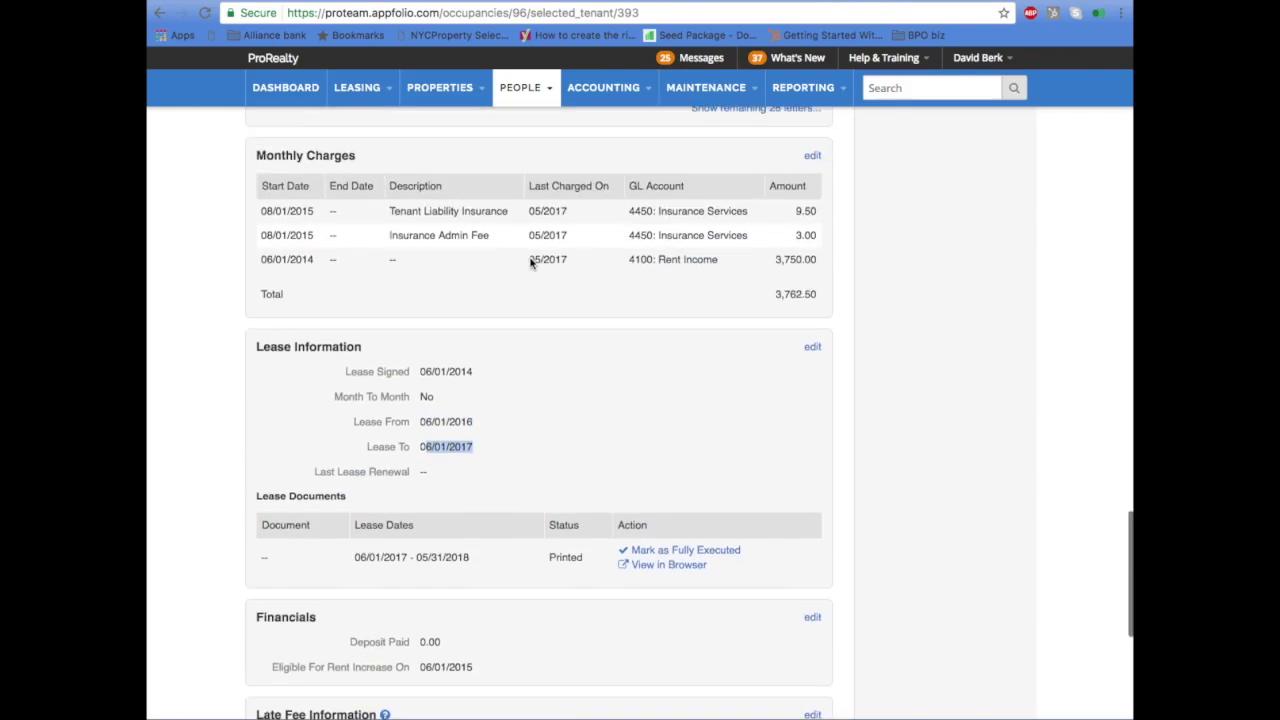
pyautogui.scroll(-3, 531, 264)
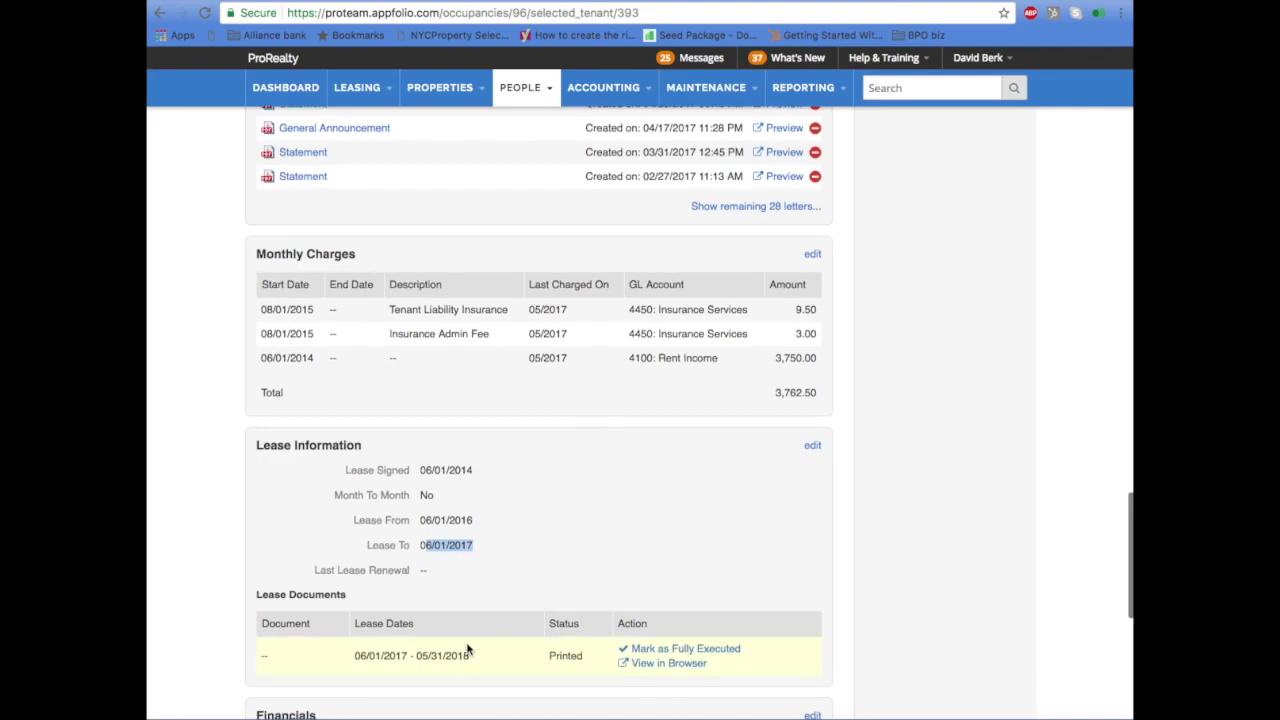
pyautogui.scroll(-1, 457, 649)
pyautogui.moveTo(493, 600); pyautogui.dragTo(368, 592)
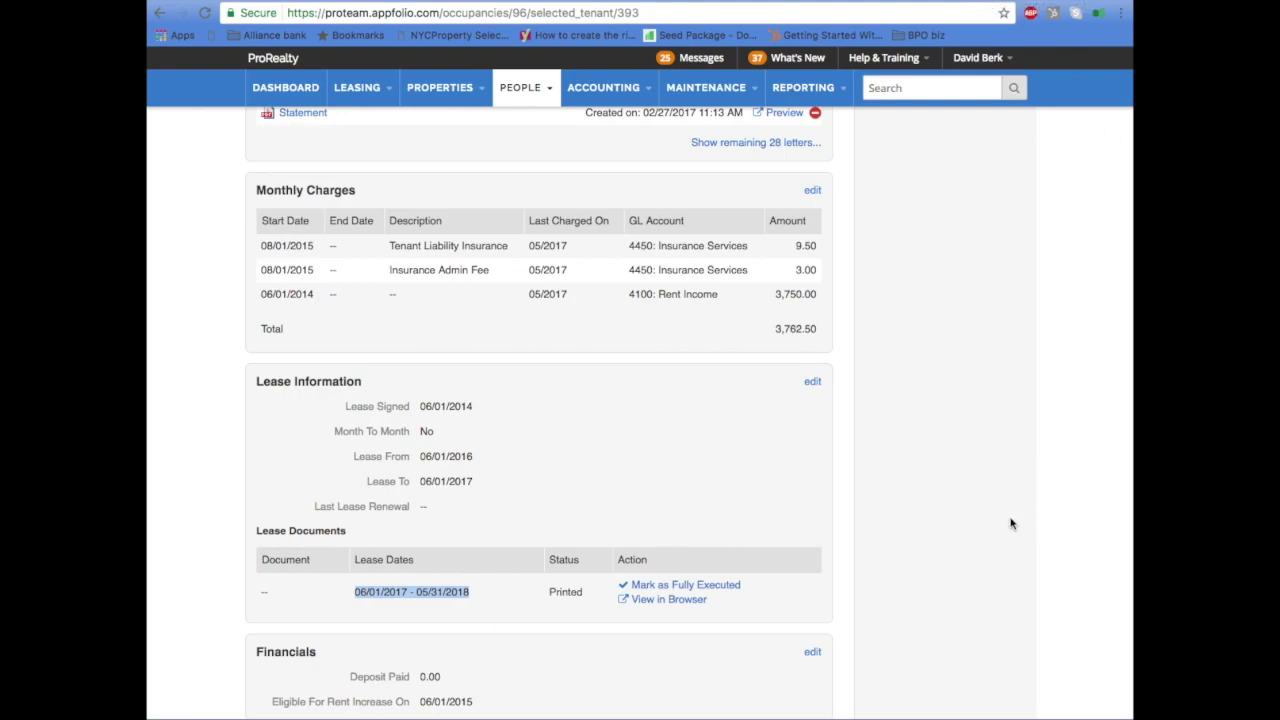
pyautogui.scroll(-5, 1010, 523)
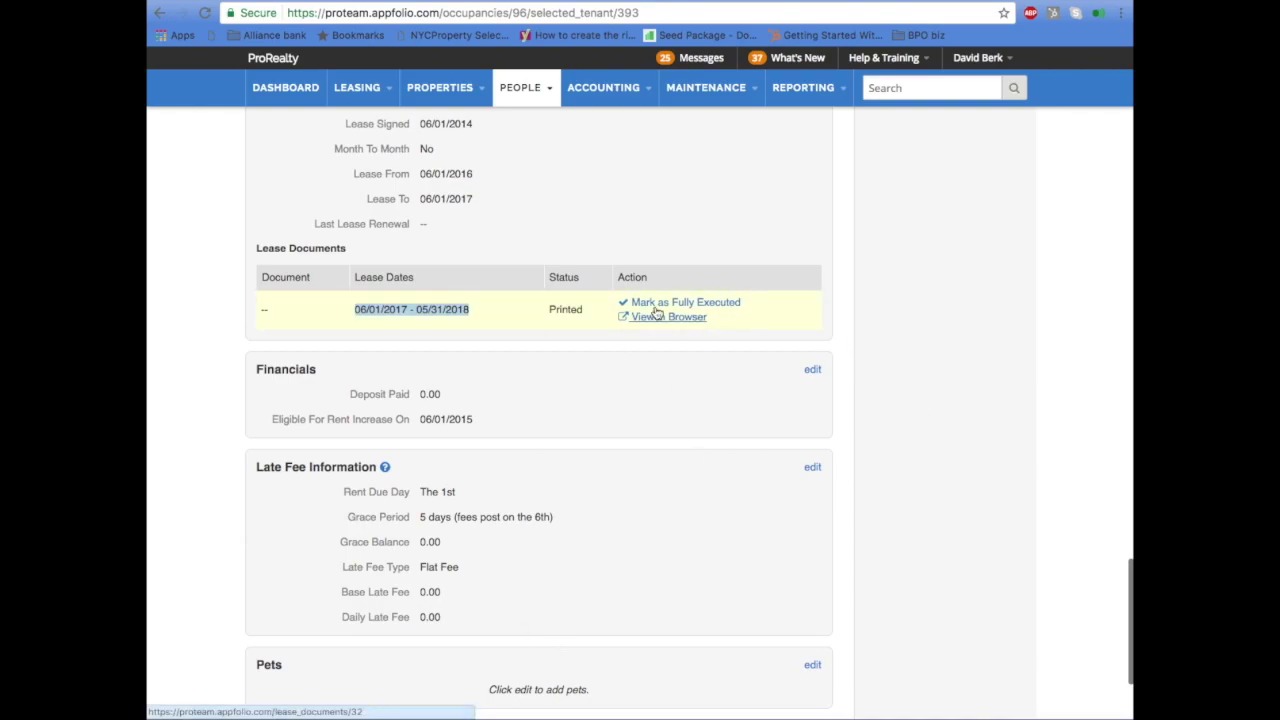
pyautogui.scroll(1, 470, 165)
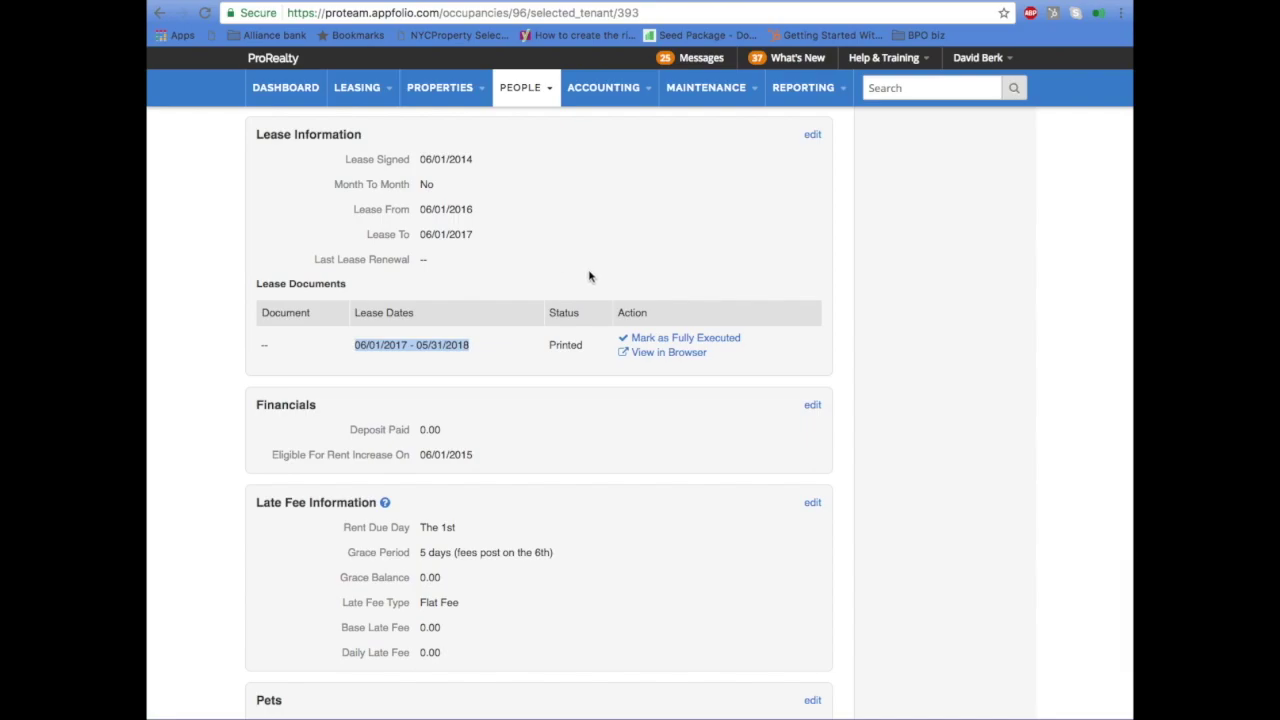
pyautogui.scroll(15, 589, 276)
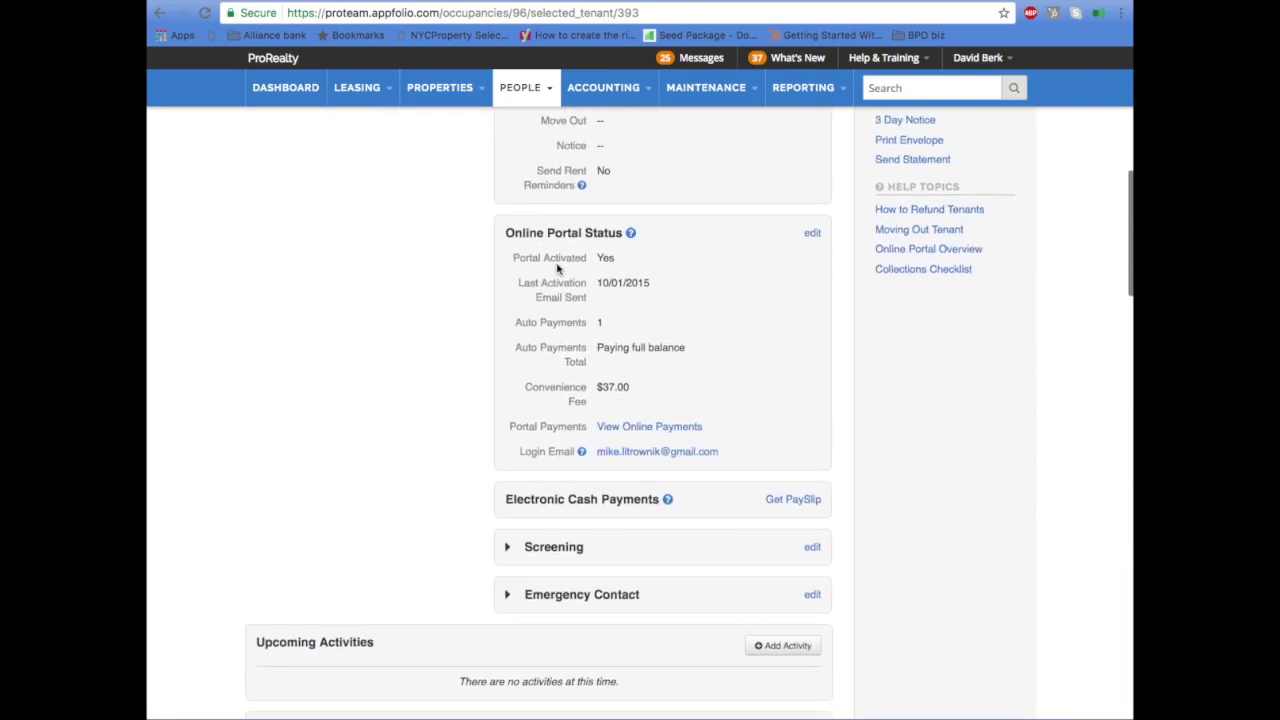
# - Open the Leases list from the Leasing menu
pyautogui.scroll(10, 557, 268)
pyautogui.moveTo(535, 103)
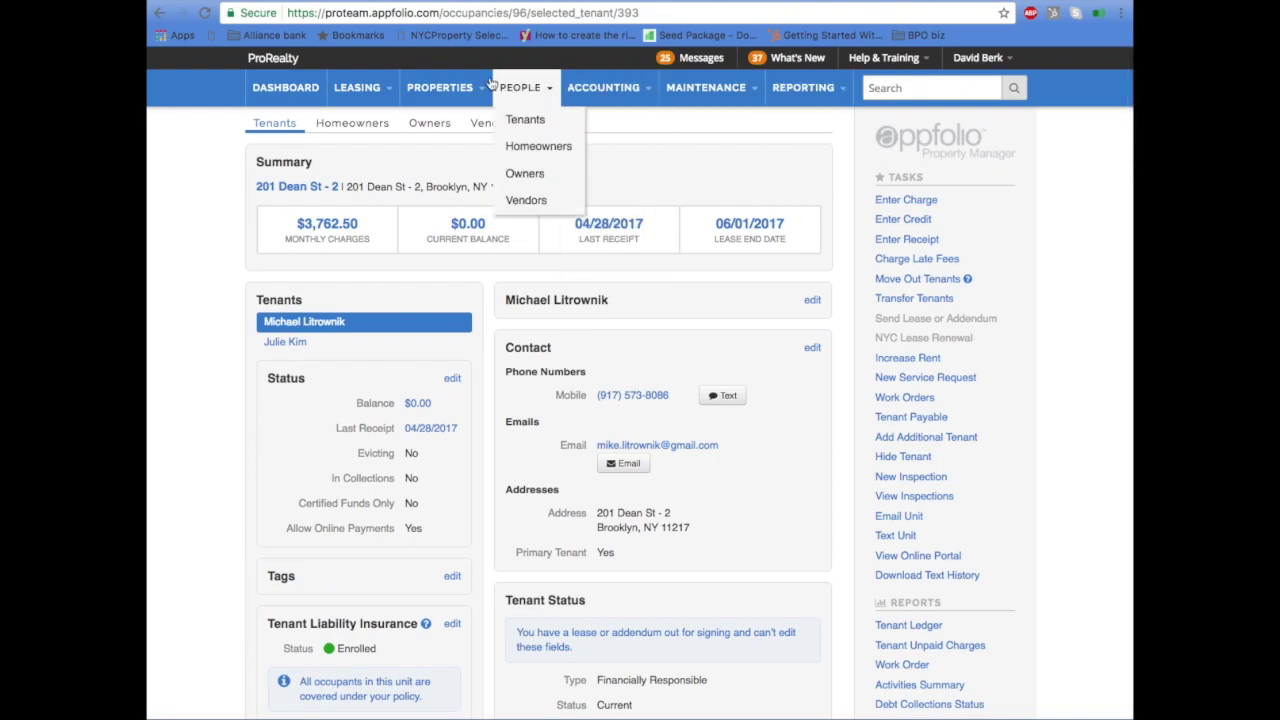
pyautogui.moveTo(370, 88)
pyautogui.click(372, 202)
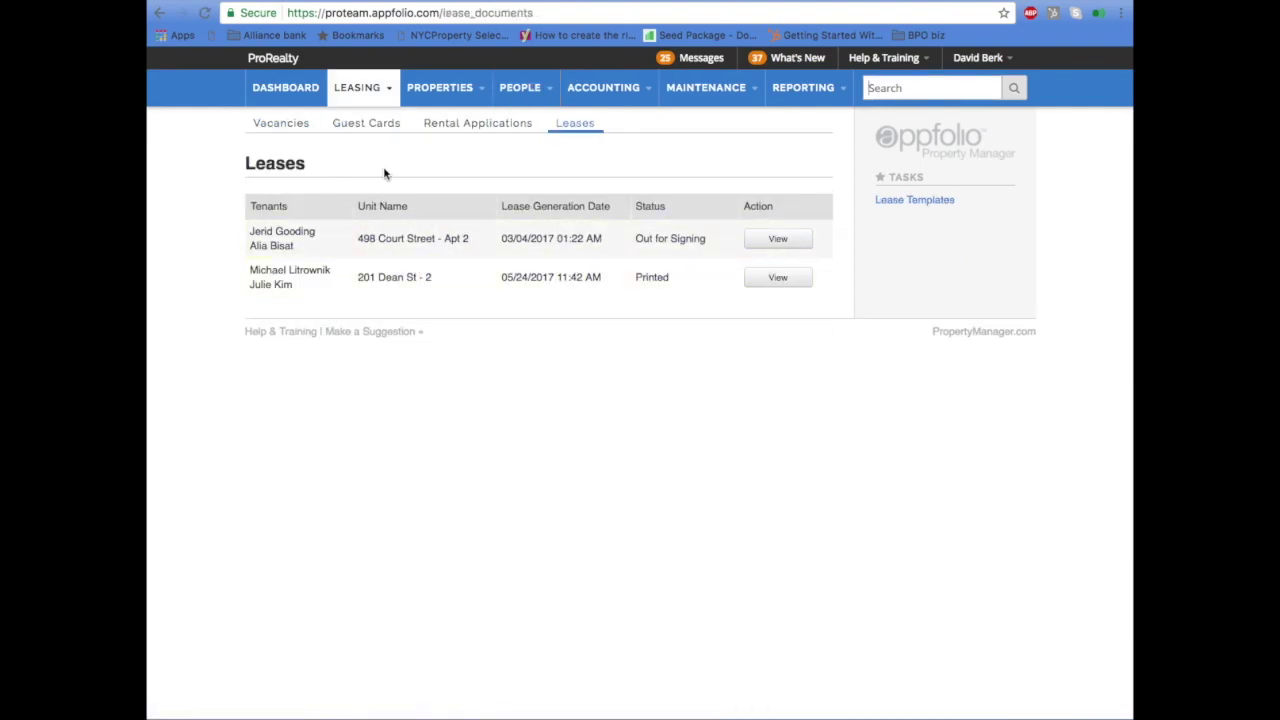
# - Look at the Vacancies subtab, go back to Leases, then return to the dashboard
pyautogui.click(283, 125)
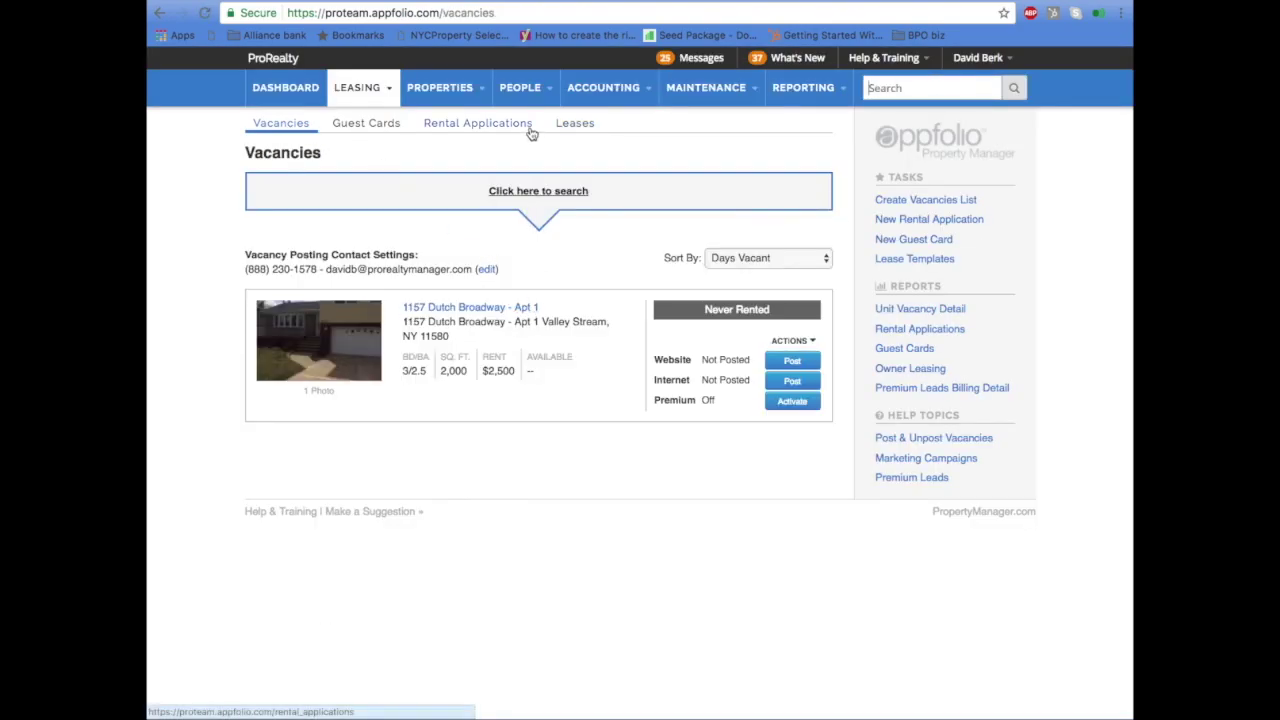
pyautogui.click(574, 124)
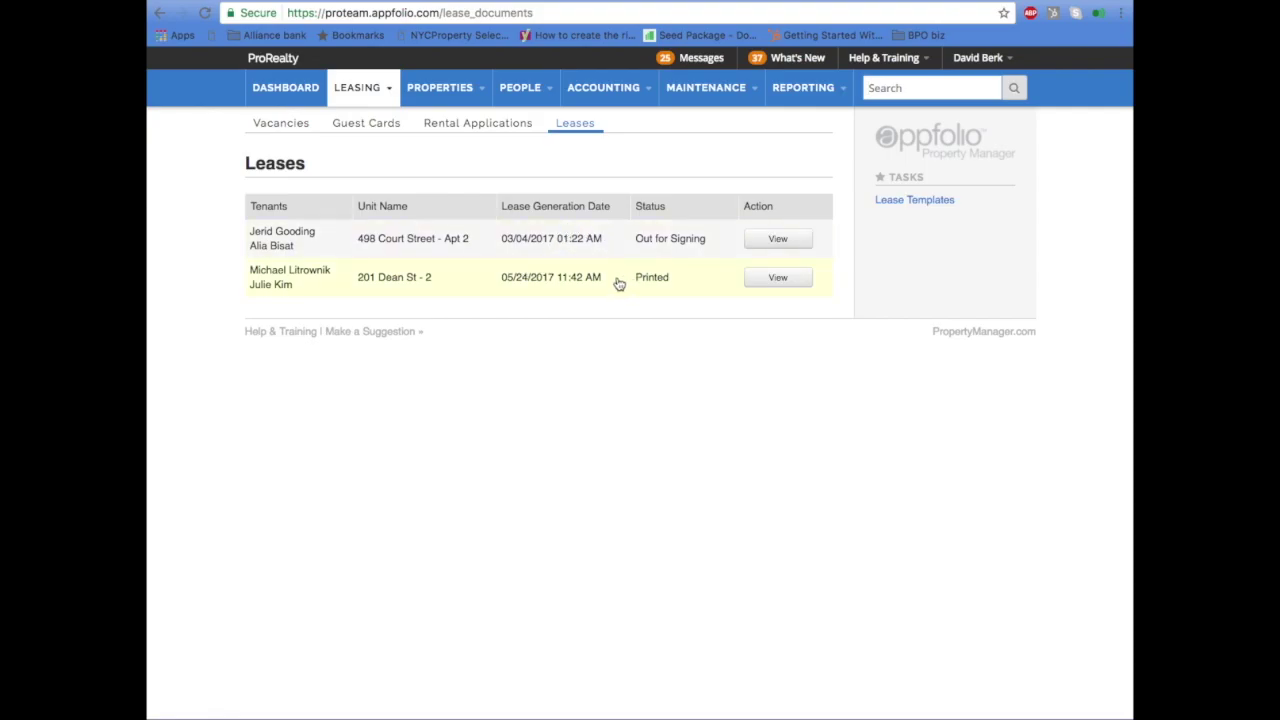
pyautogui.click(285, 89)
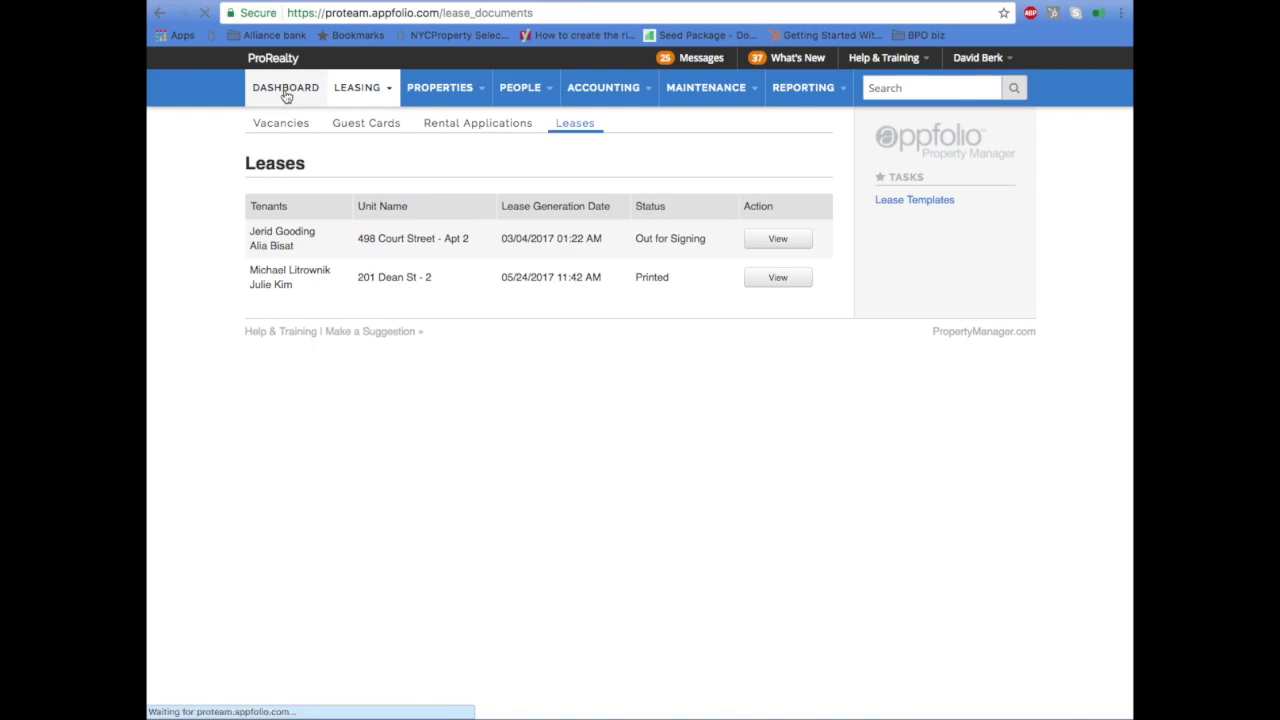
# - Open the dashboard calendar in month view
pyautogui.click(909, 200)
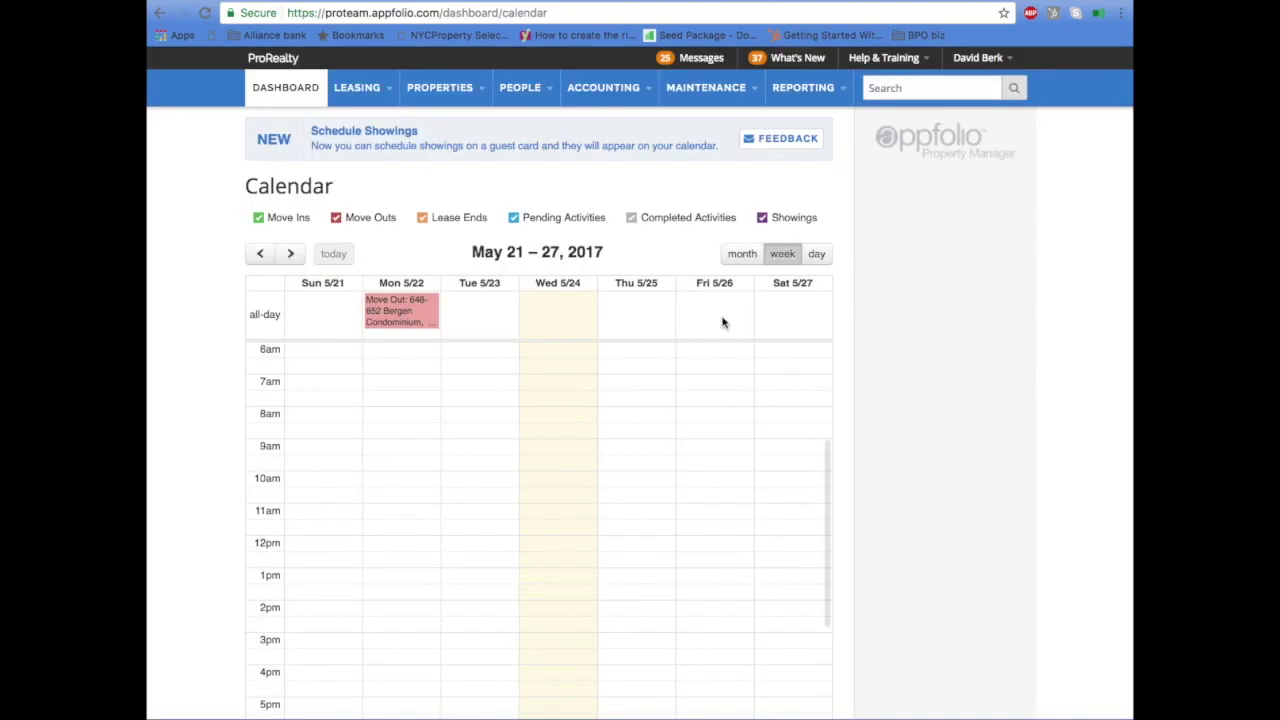
pyautogui.click(742, 256)
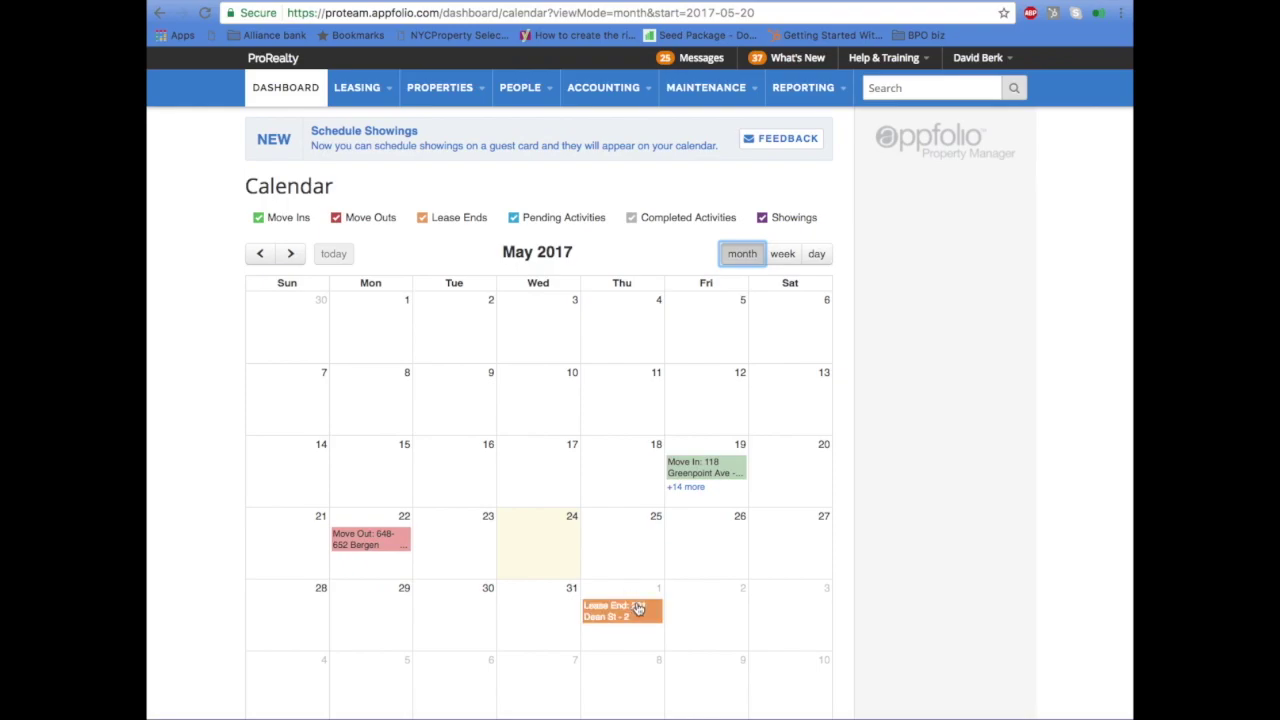
pyautogui.scroll(-1, 638, 610)
pyautogui.scroll(-1, 638, 610)
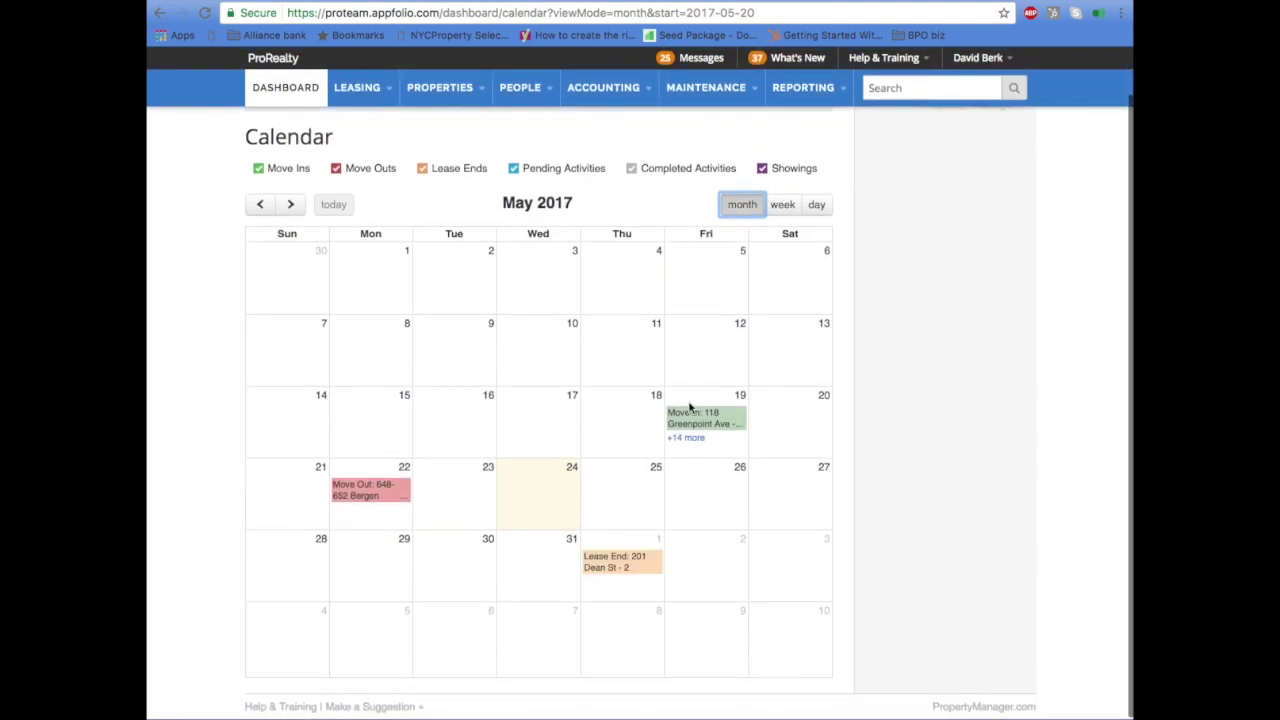
# - Browse the calendar through June, July and August 2017, ending on July 2017
pyautogui.click(290, 206)
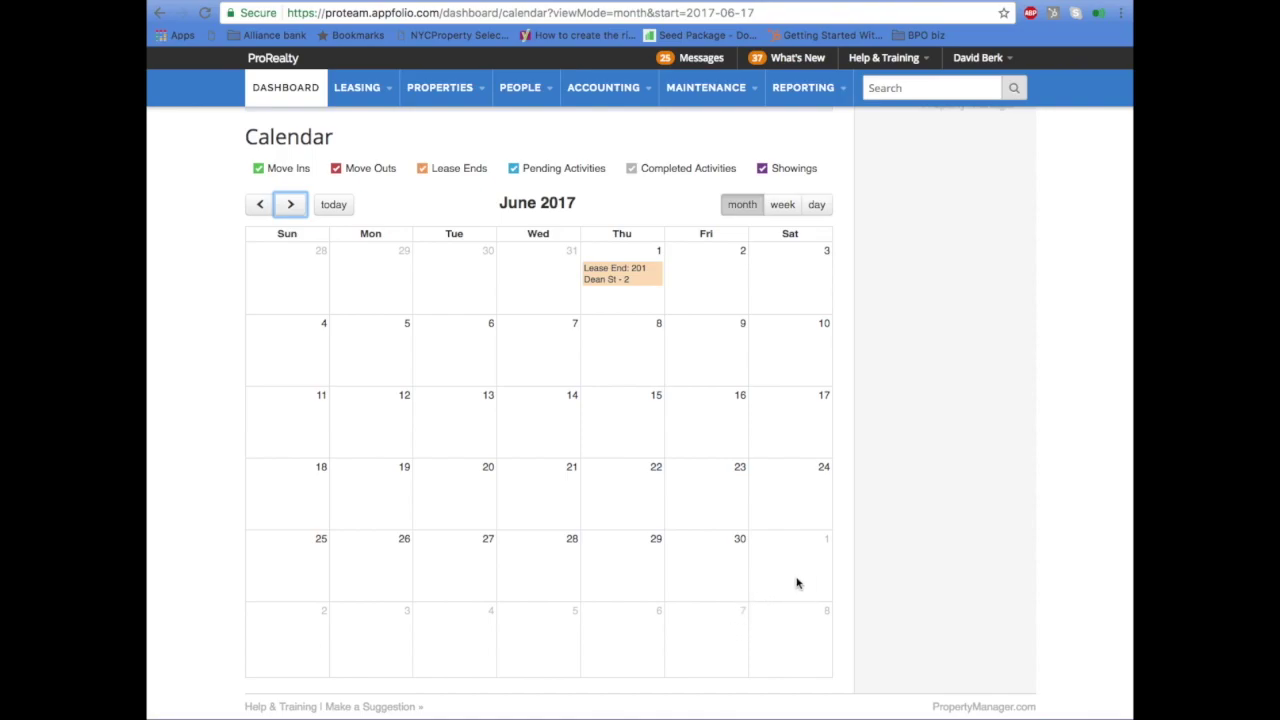
pyautogui.click(292, 205)
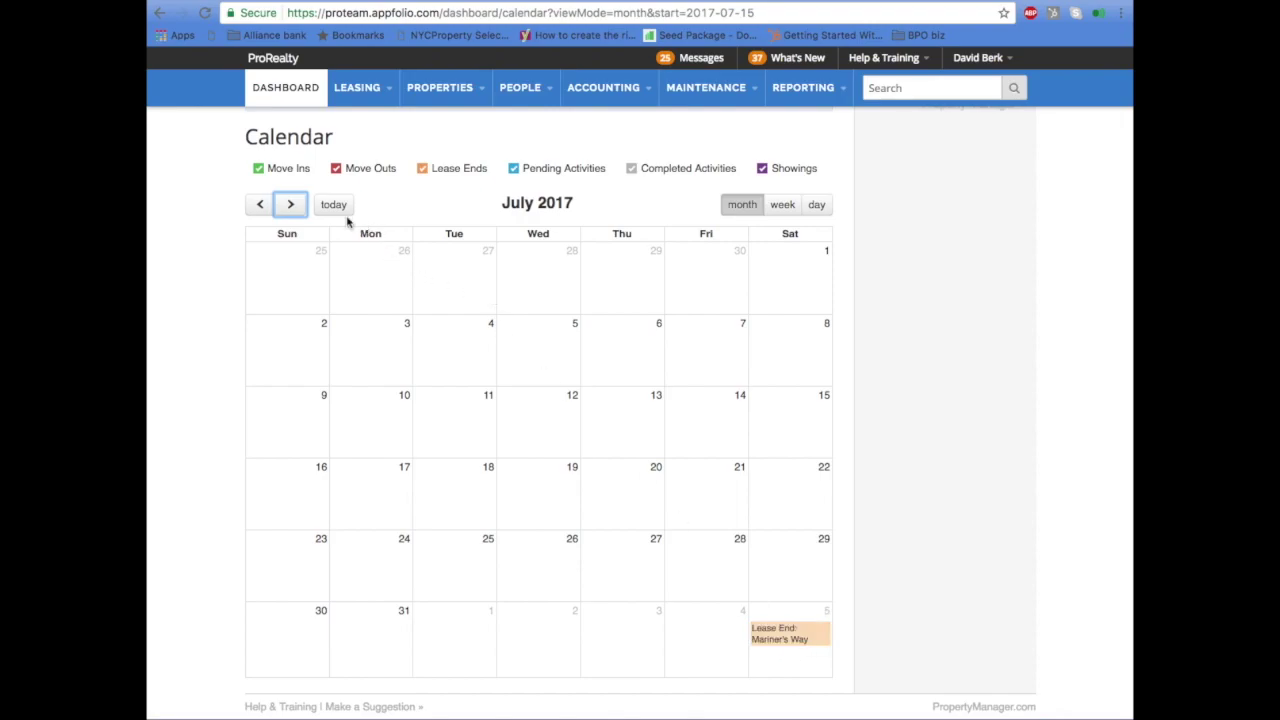
pyautogui.click(290, 205)
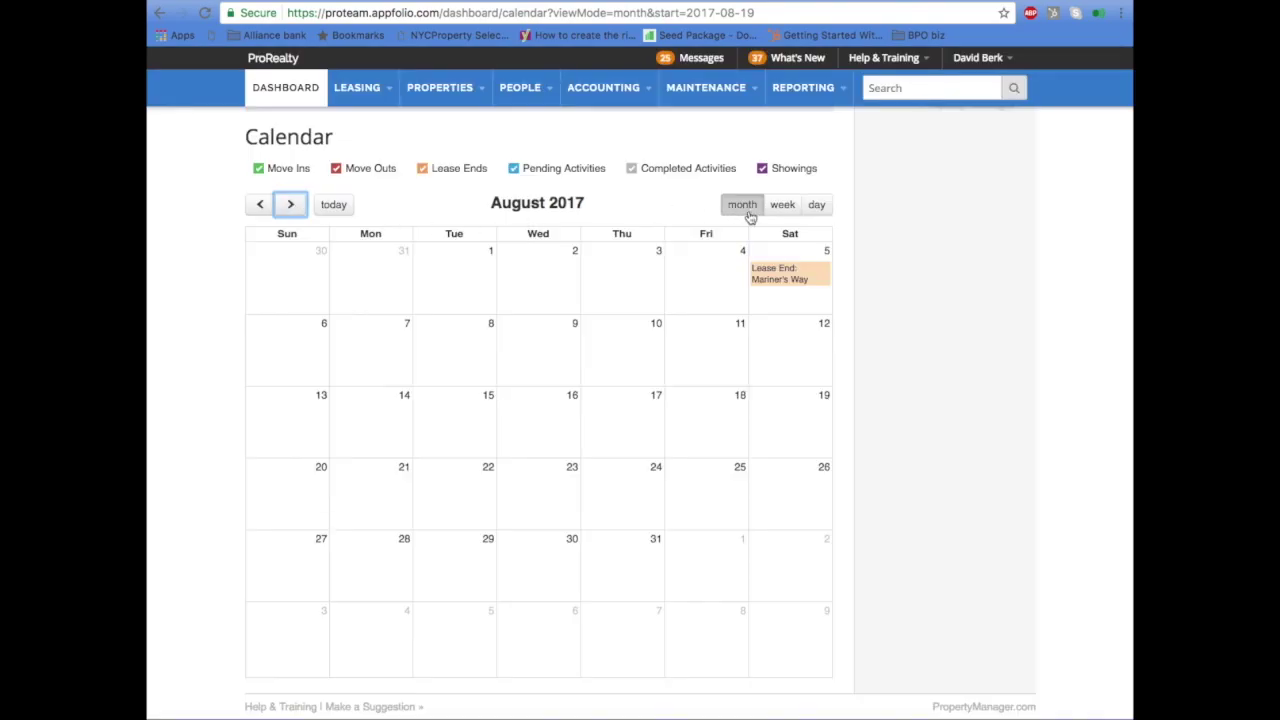
pyautogui.click(259, 205)
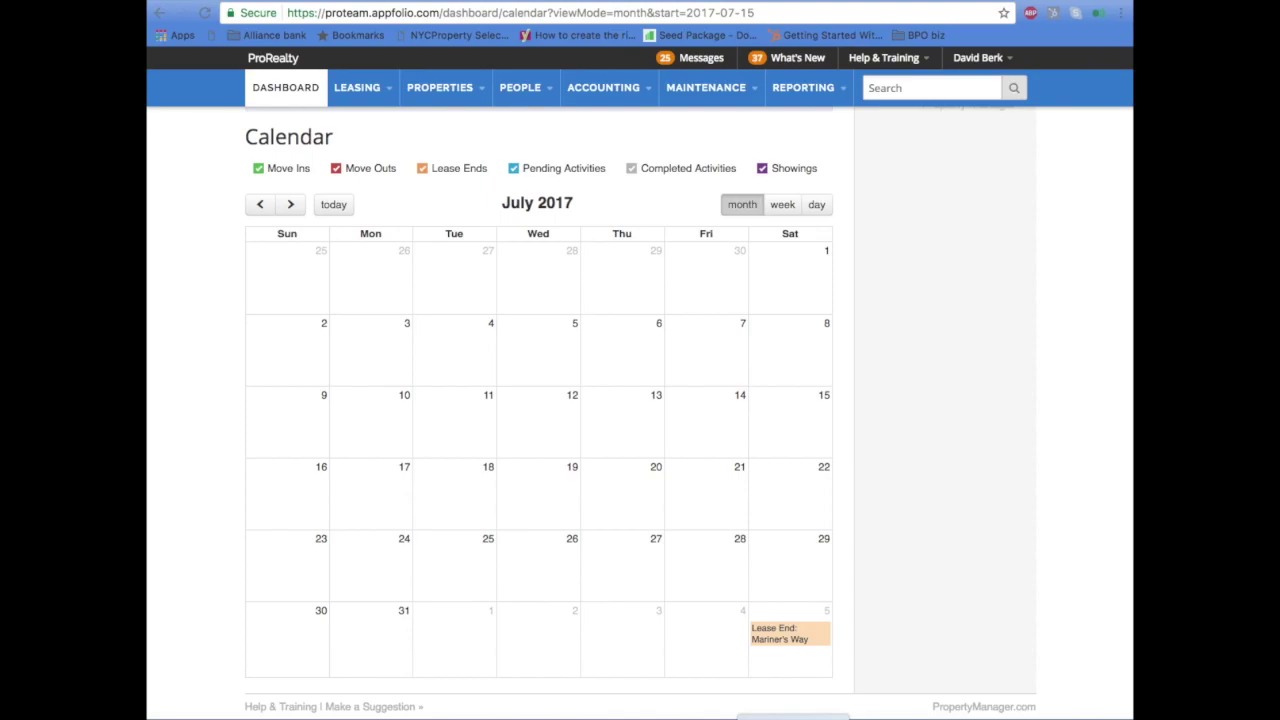
# - Enter 'lease' in the search field
pyautogui.click(250, 0)
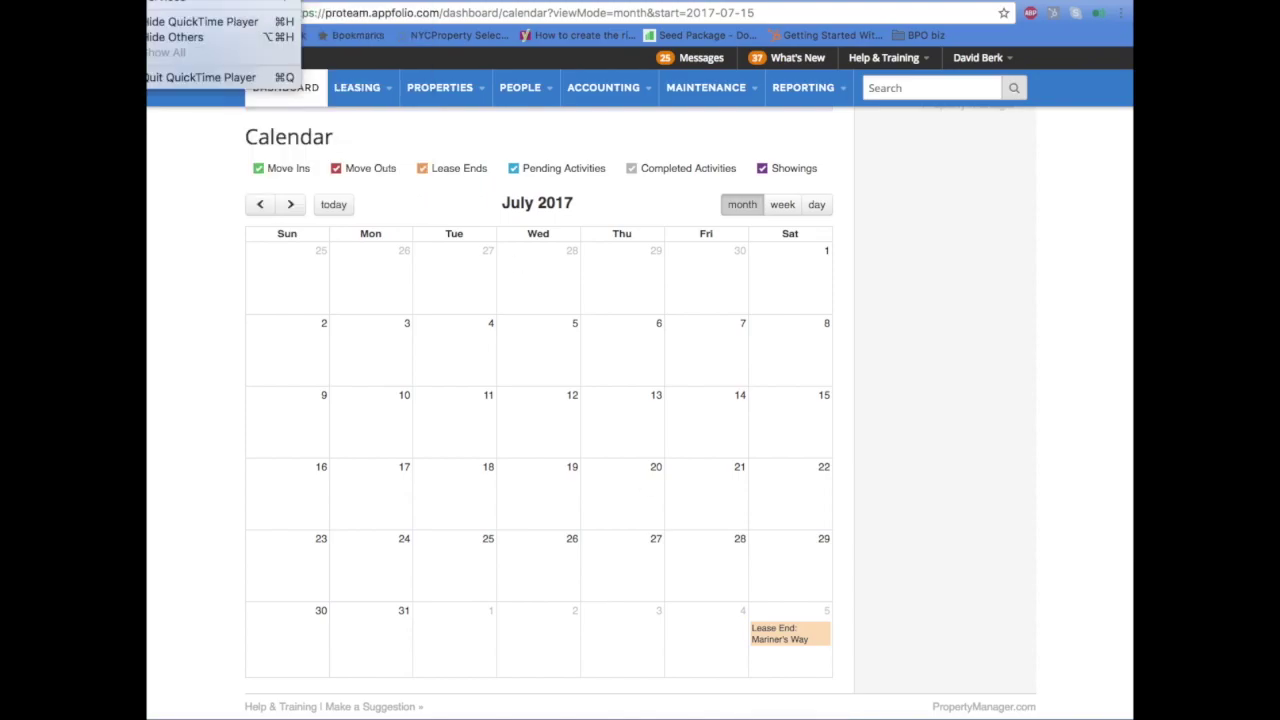
pyautogui.click(193, 79)
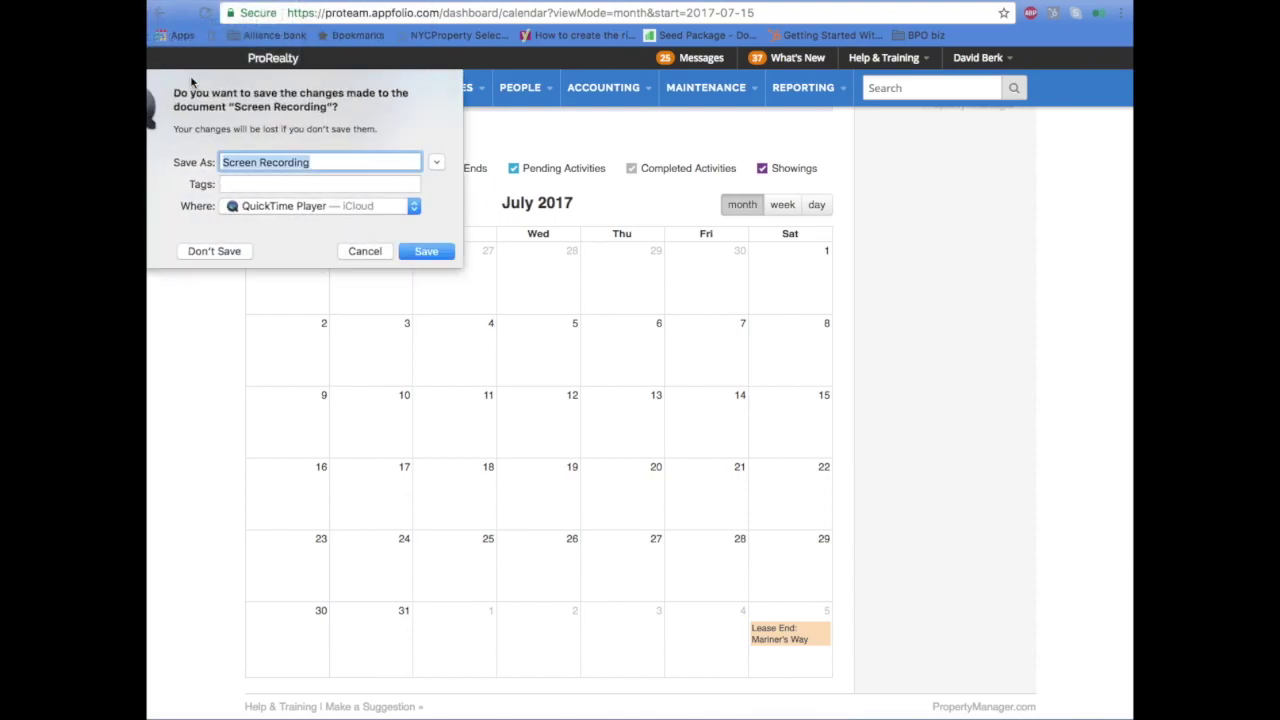
pyautogui.write('lease')
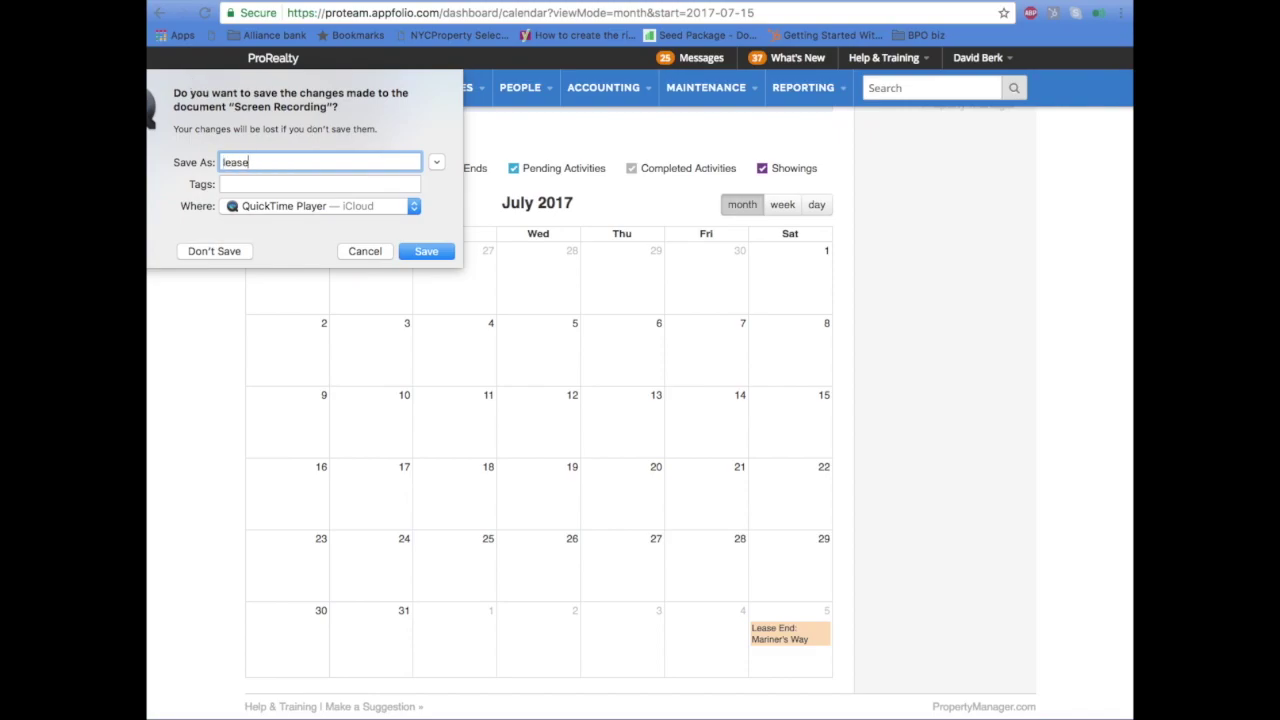